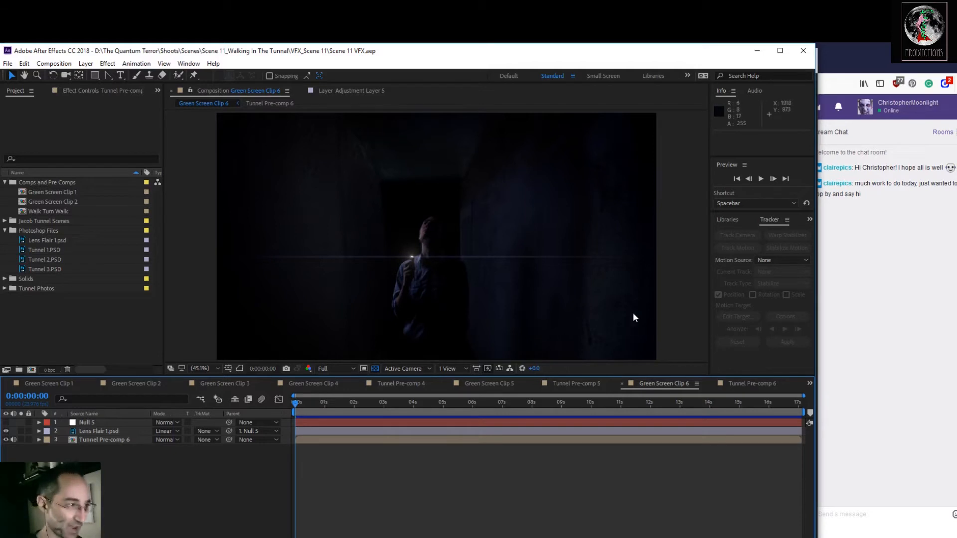
Look through Green Screen Clip 1, 2, 3, 5 and 6, scrubbing Clip 1 to 0:00:04:15 and Clip 6 to 0:00:06:11.
{"action": "left_click", "coordinate": [66, 384]}
{"action": "left_click_drag", "start_coordinate": [527, 403], "coordinate": [449, 432]}
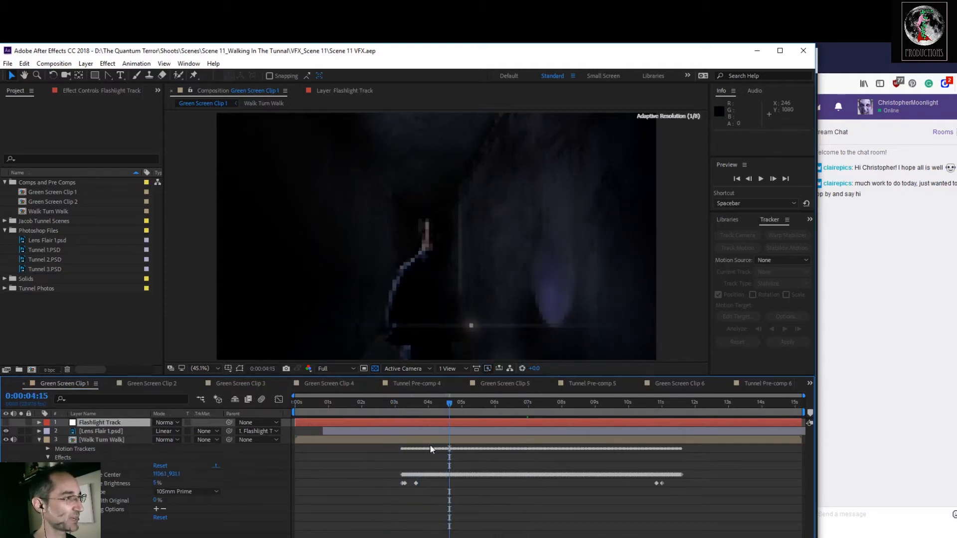
{"action": "left_click", "coordinate": [147, 383]}
{"action": "left_click", "coordinate": [223, 385]}
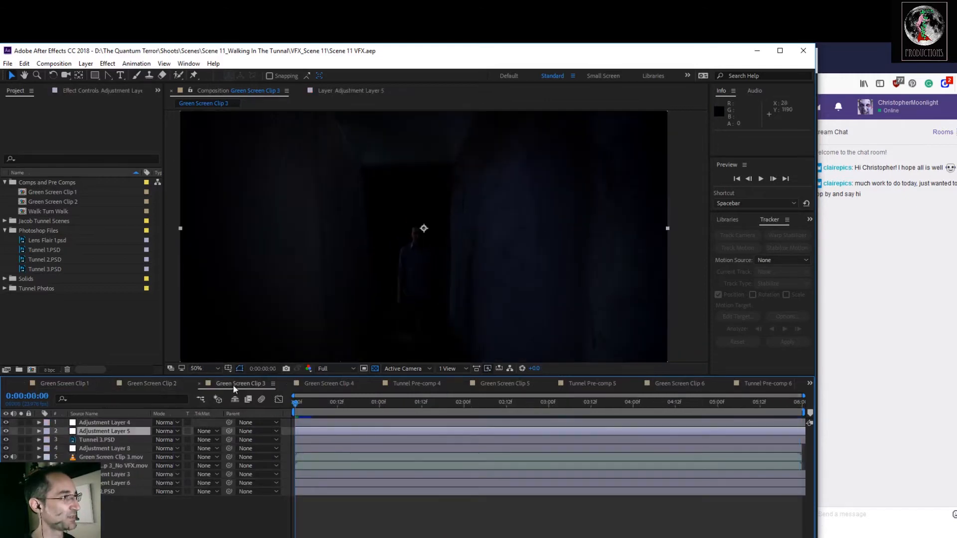
{"action": "left_click", "coordinate": [499, 384]}
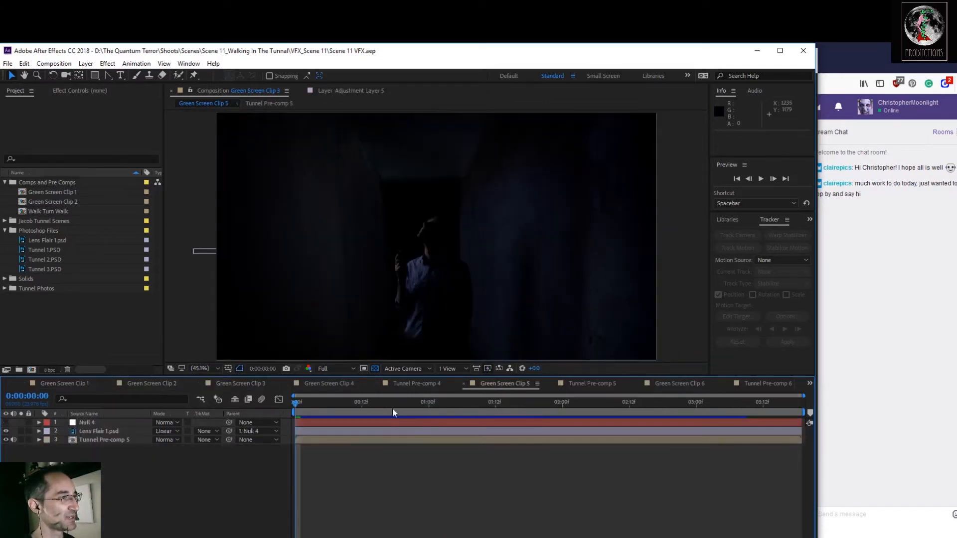
{"action": "left_click", "coordinate": [614, 385]}
{"action": "left_click", "coordinate": [682, 384]}
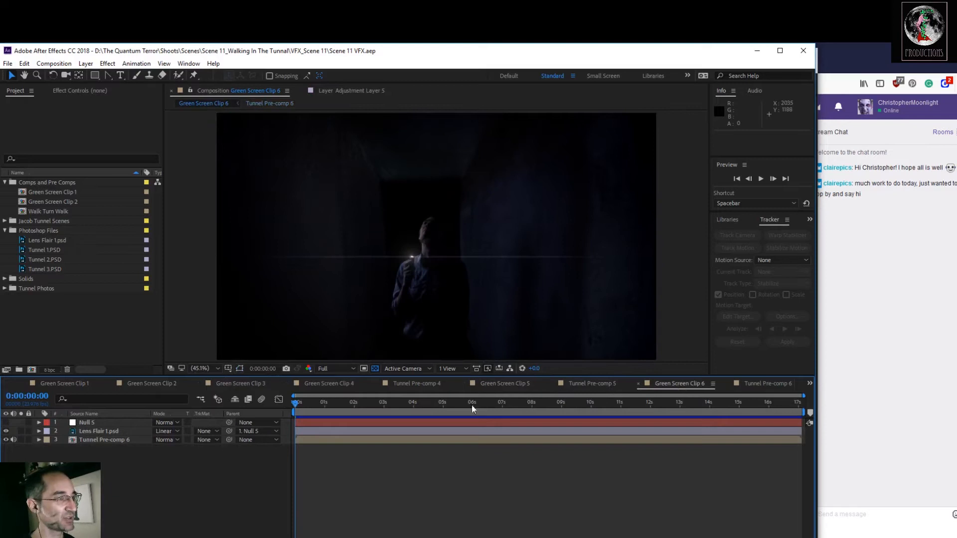
{"action": "left_click_drag", "start_coordinate": [307, 405], "coordinate": [486, 409]}
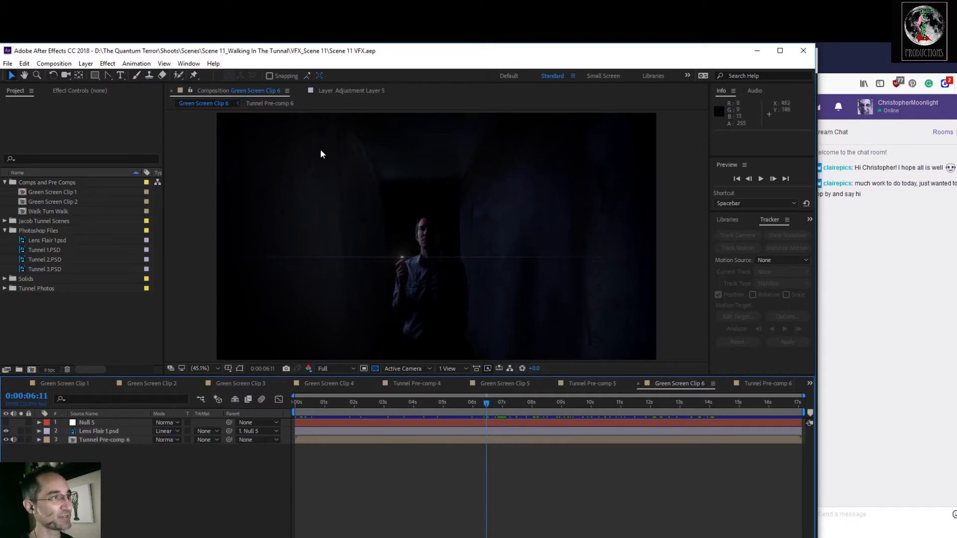
Compare the Green Screen Clip 1 composition with Tunnel Pre-comp 5, ending on Green Screen Clip 1.
{"action": "left_click", "coordinate": [64, 383]}
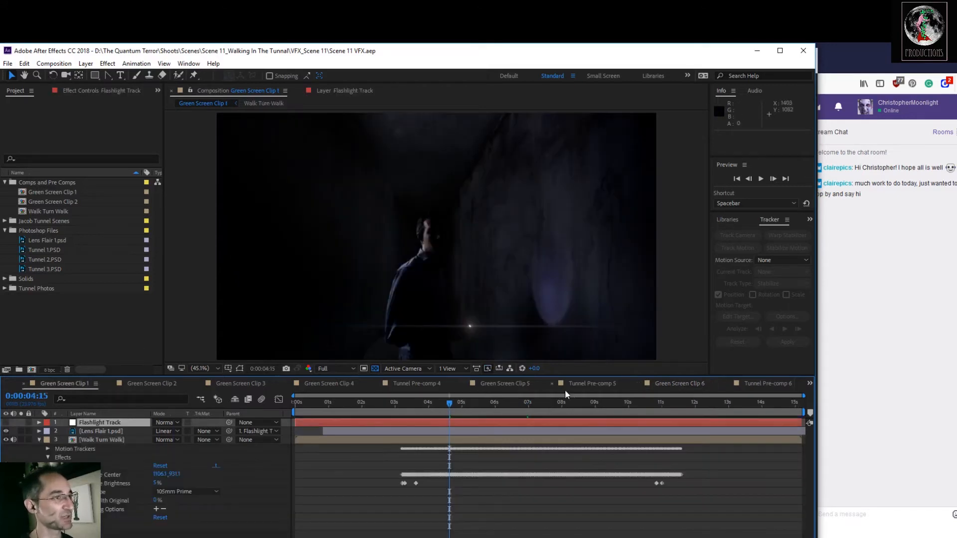
{"action": "left_click", "coordinate": [594, 387]}
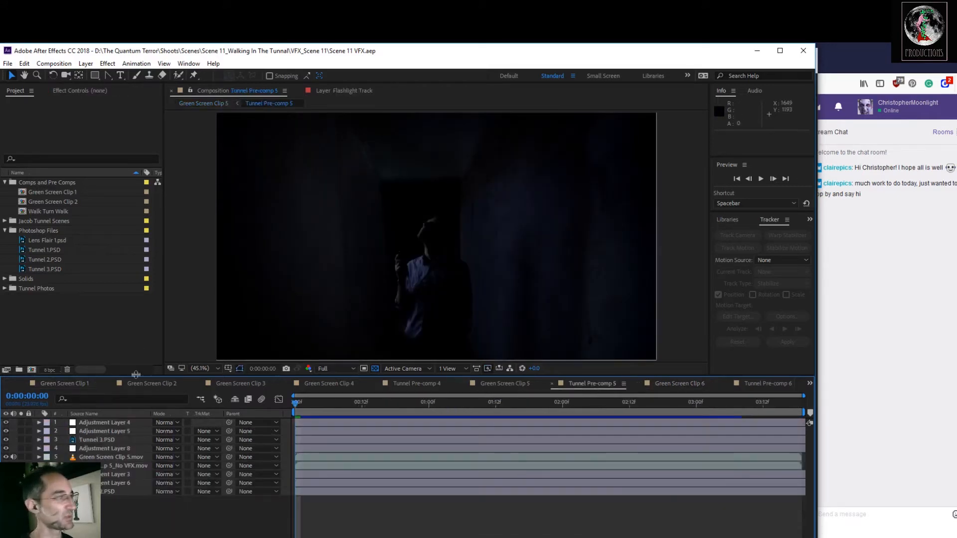
{"action": "left_click", "coordinate": [61, 384]}
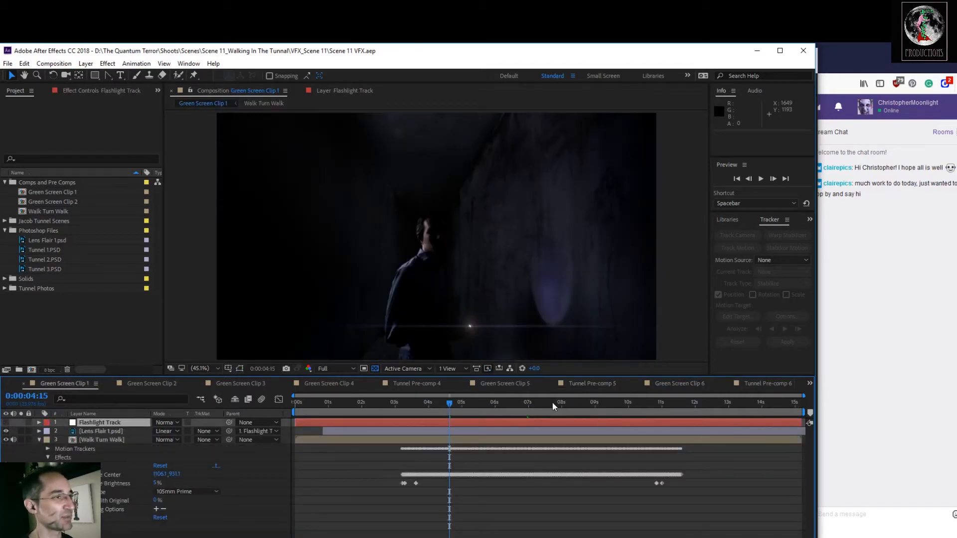
{"action": "left_click", "coordinate": [586, 388]}
{"action": "left_click", "coordinate": [82, 384]}
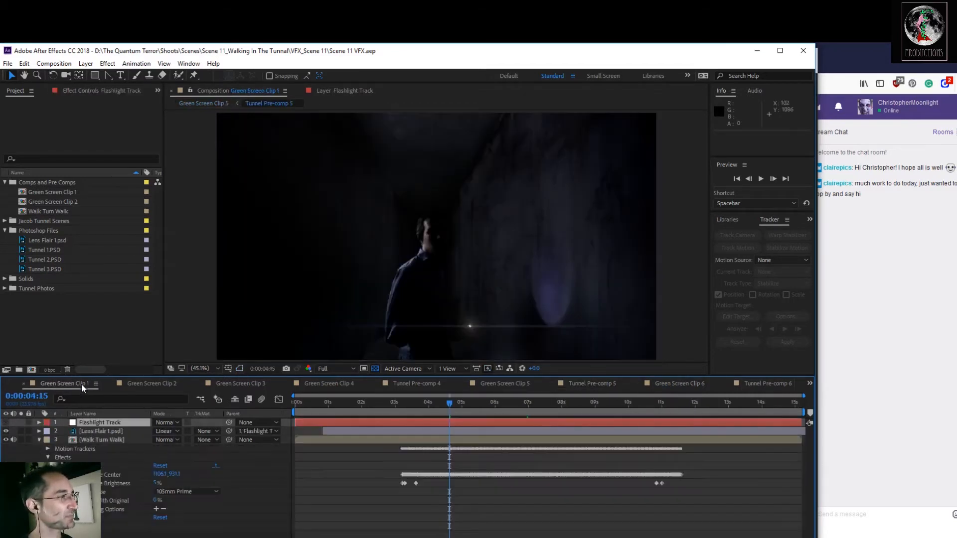
Collapse the Walk Turn Walk layer's properties and briefly preview Green Screen Clip 1 from its start.
{"action": "left_click", "coordinate": [38, 439]}
{"action": "left_click", "coordinate": [112, 483]}
{"action": "left_click_drag", "start_coordinate": [444, 411], "coordinate": [232, 424]}
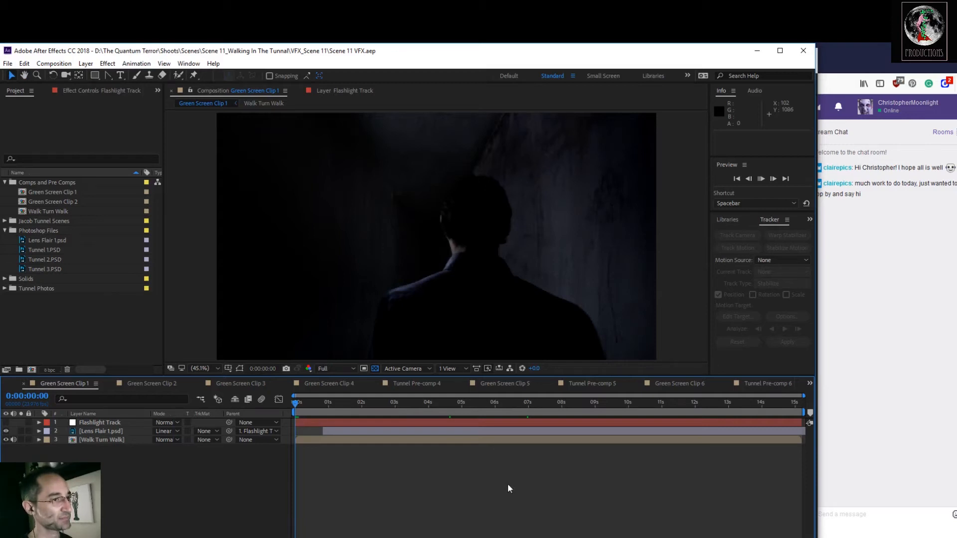
{"action": "key", "text": "space"}
{"action": "key", "text": "space"}
Switch to Premiere Pro and play the finished tunnel shot in the Scene 11 sequence from about 24 seconds.
{"action": "key", "text": "alt+Tab"}
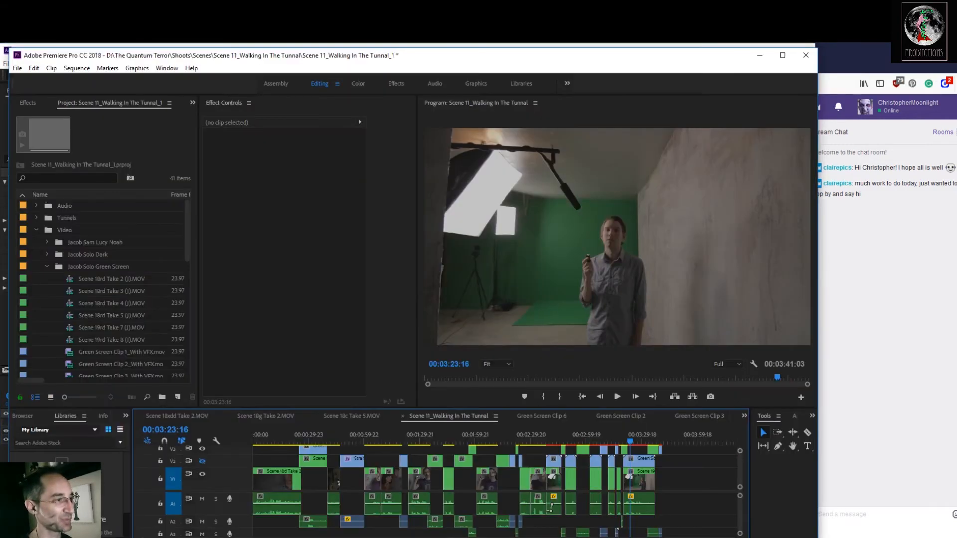
{"action": "left_click", "coordinate": [305, 437]}
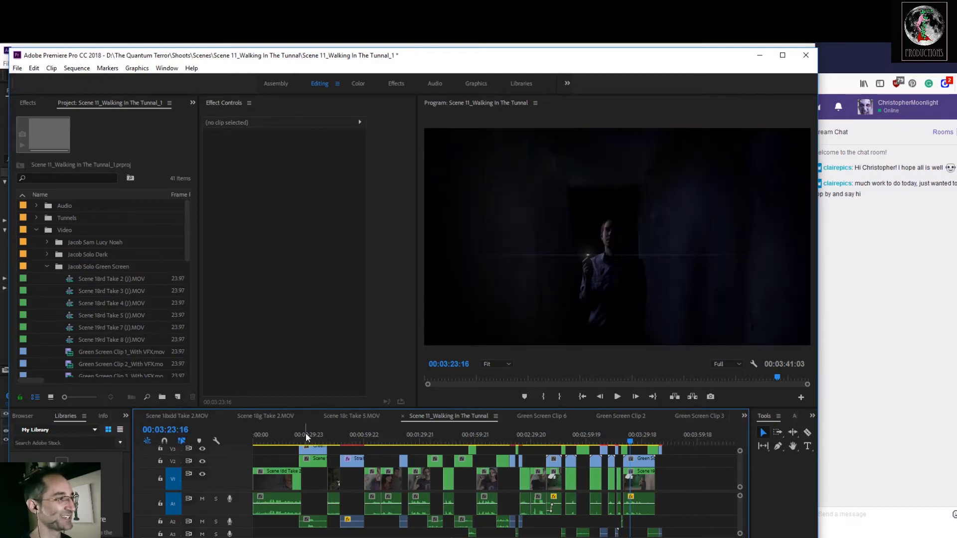
{"action": "left_click_drag", "start_coordinate": [305, 437], "coordinate": [300, 438]}
{"action": "key", "text": "space"}
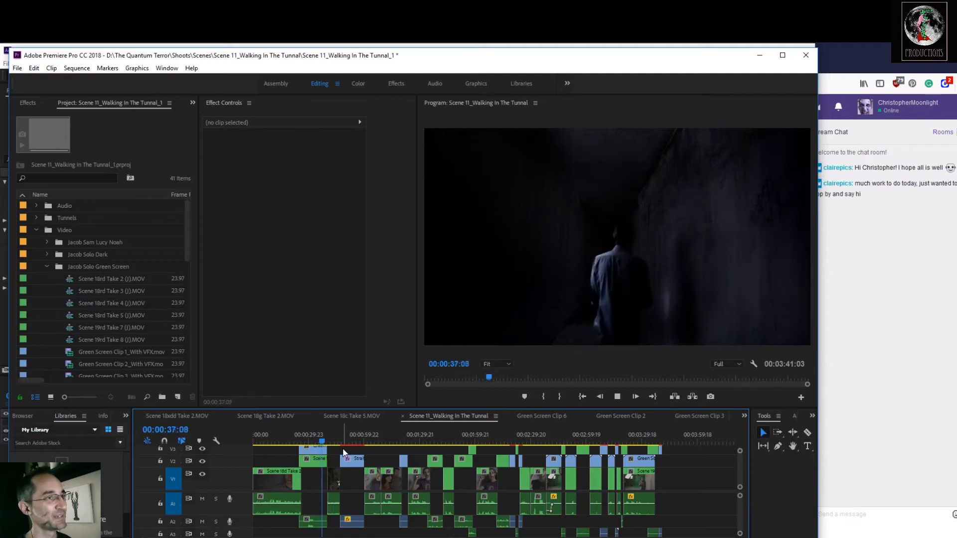
{"action": "key", "text": "space"}
Replay the shot from 00:00:24:09 with track V3 hidden to examine the original green screen footage.
{"action": "left_click_drag", "start_coordinate": [323, 442], "coordinate": [298, 442]}
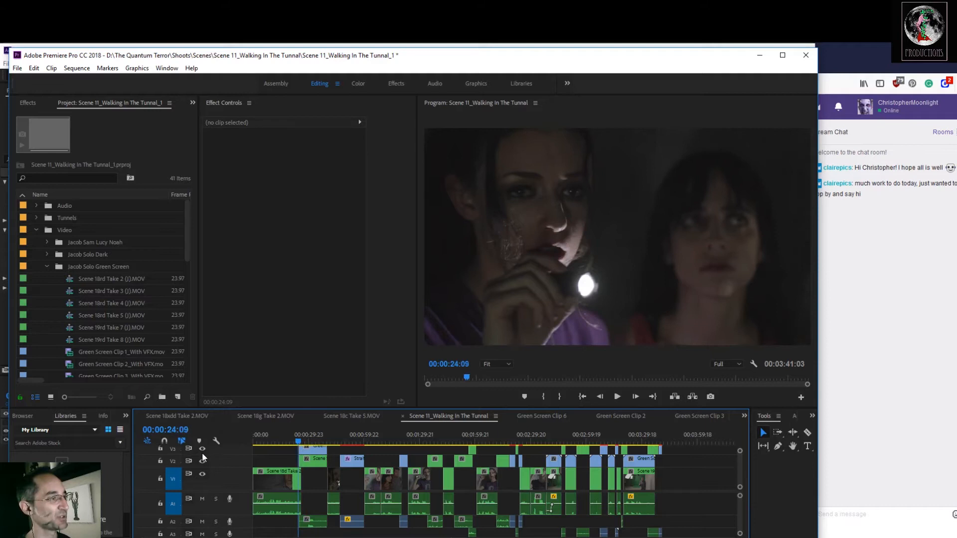
{"action": "key", "text": "space"}
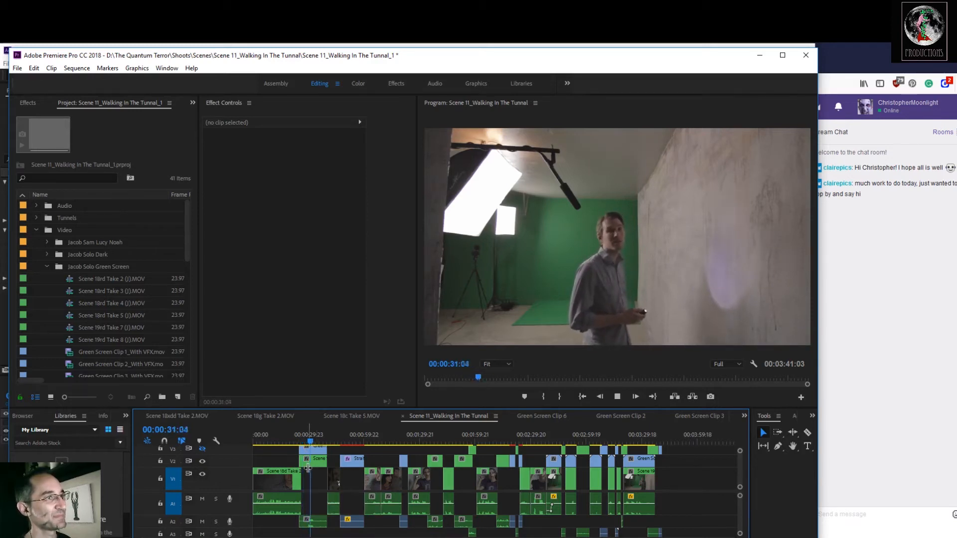
{"action": "key", "text": "space"}
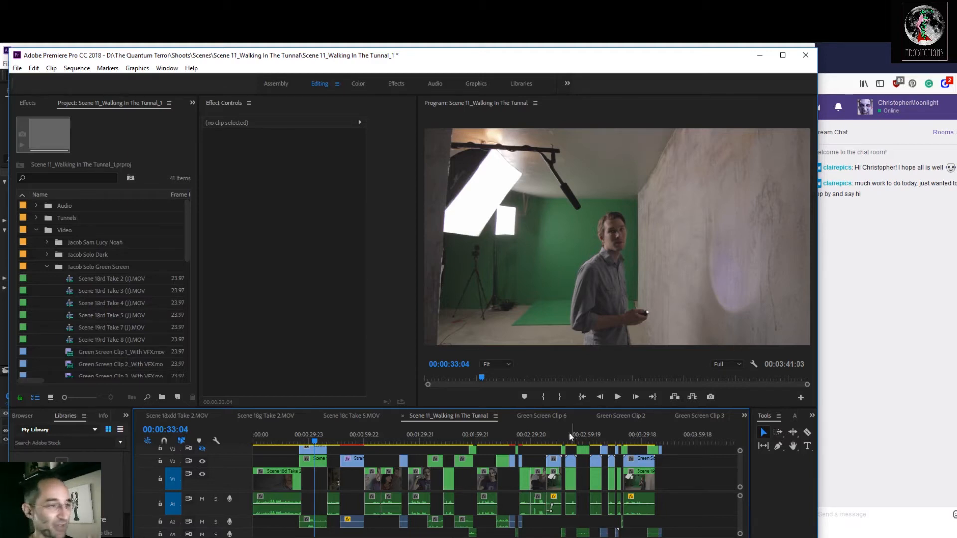
Scrub the original footage around 35 seconds, and show track V3 again to compare the composited shot at 00:00:33:23.
{"action": "left_click", "coordinate": [322, 442]}
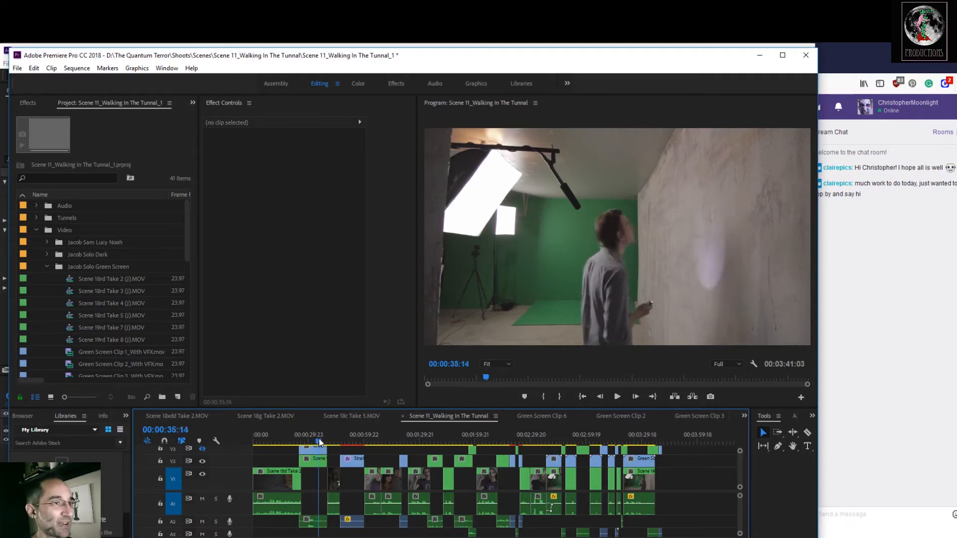
{"action": "left_click_drag", "start_coordinate": [323, 443], "coordinate": [320, 442]}
{"action": "mouse_move", "coordinate": [317, 442]}
{"action": "left_mouse_down"}
{"action": "mouse_move", "coordinate": [330, 442]}
{"action": "mouse_move", "coordinate": [318, 442]}
{"action": "left_mouse_up"}
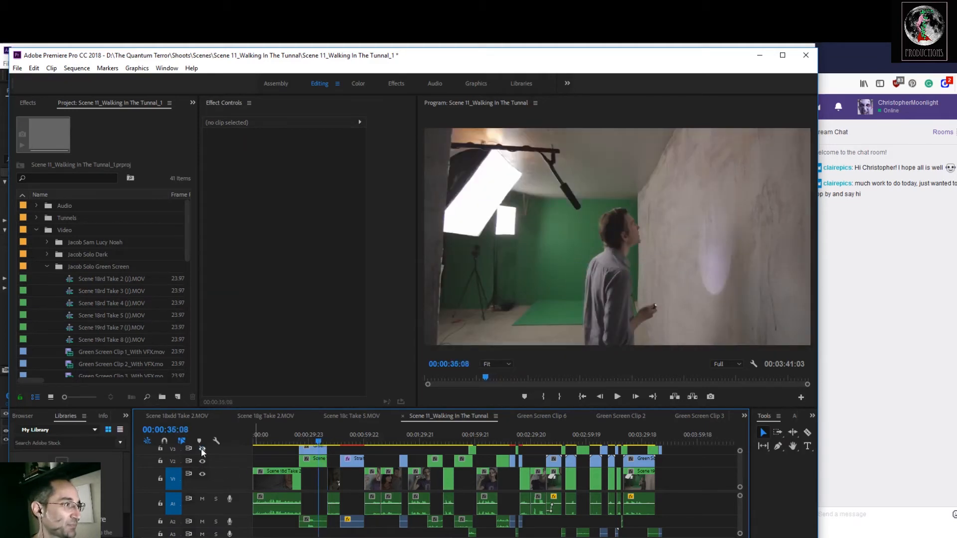
{"action": "left_click", "coordinate": [203, 448]}
{"action": "mouse_move", "coordinate": [318, 442]}
{"action": "left_mouse_down"}
{"action": "mouse_move", "coordinate": [327, 443]}
{"action": "mouse_move", "coordinate": [315, 442]}
{"action": "left_mouse_up"}
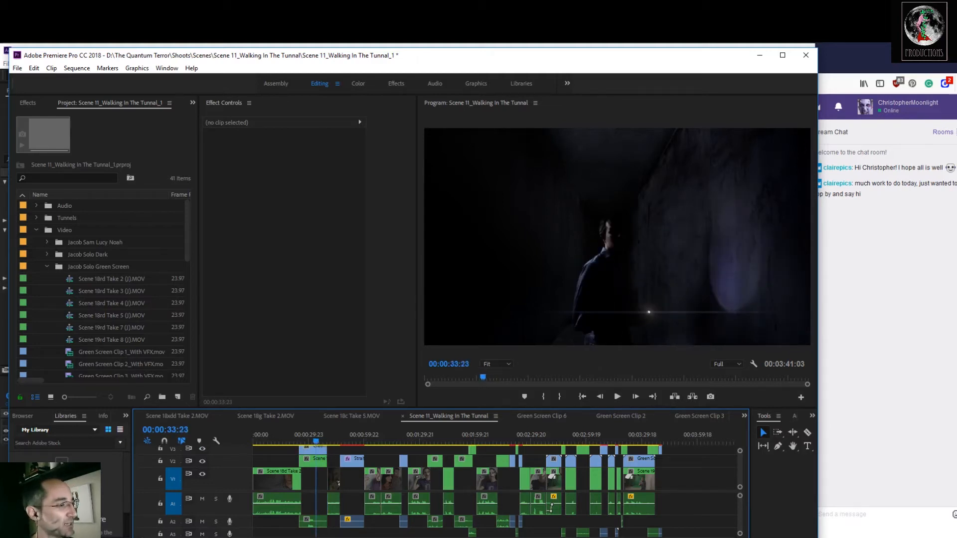
Switch to After Effects and open the Walk Turn Walk pre-comp at 0:00:06:09.
{"action": "left_click", "coordinate": [387, 536]}
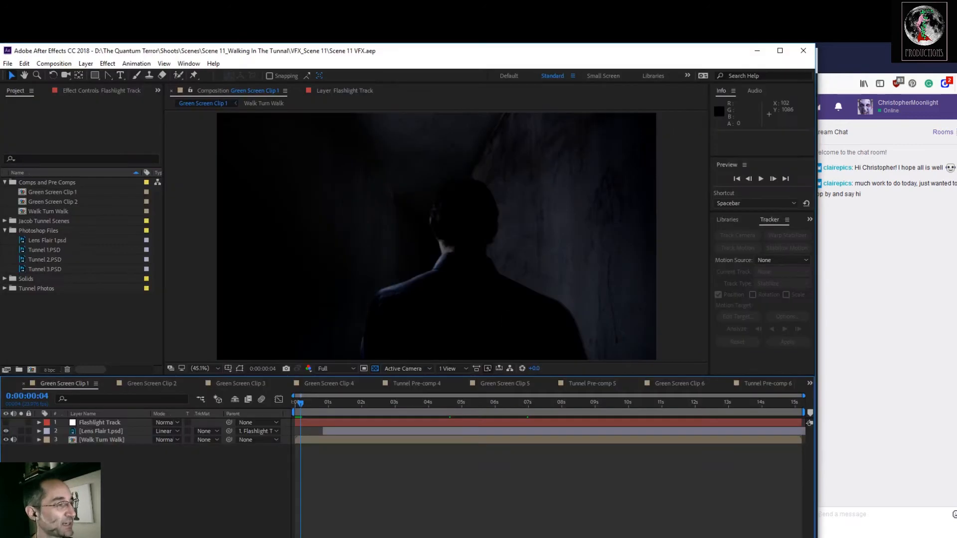
{"action": "left_click", "coordinate": [90, 439]}
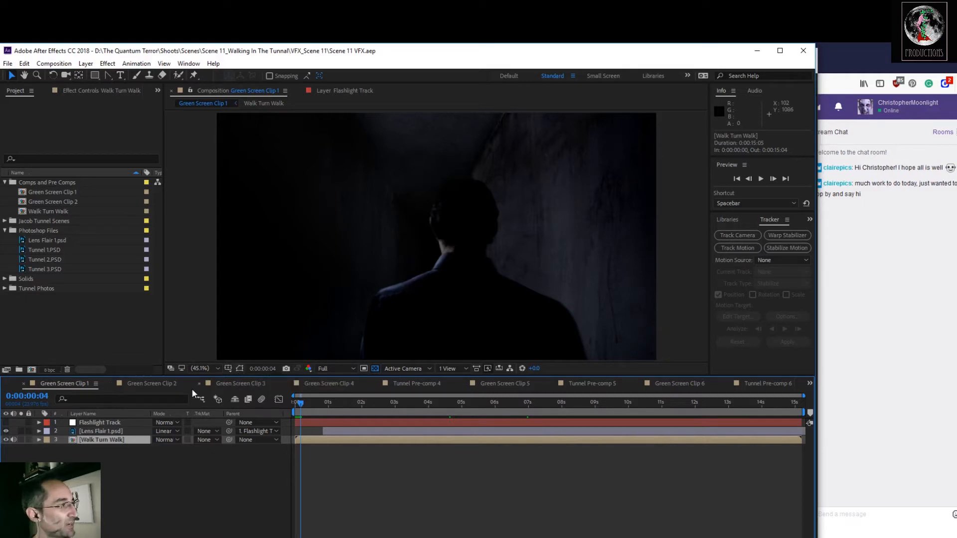
{"action": "double_click", "coordinate": [112, 438]}
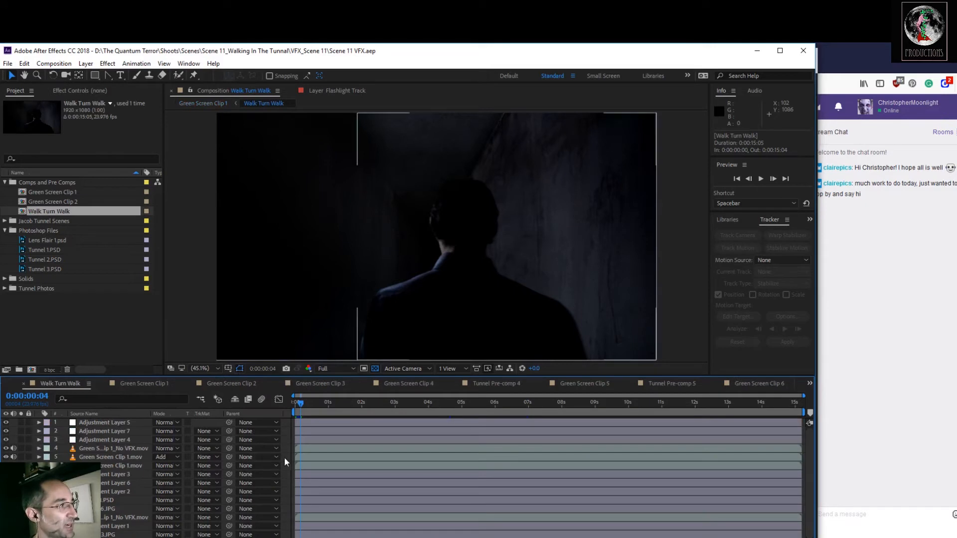
{"action": "left_click_drag", "start_coordinate": [301, 405], "coordinate": [508, 432]}
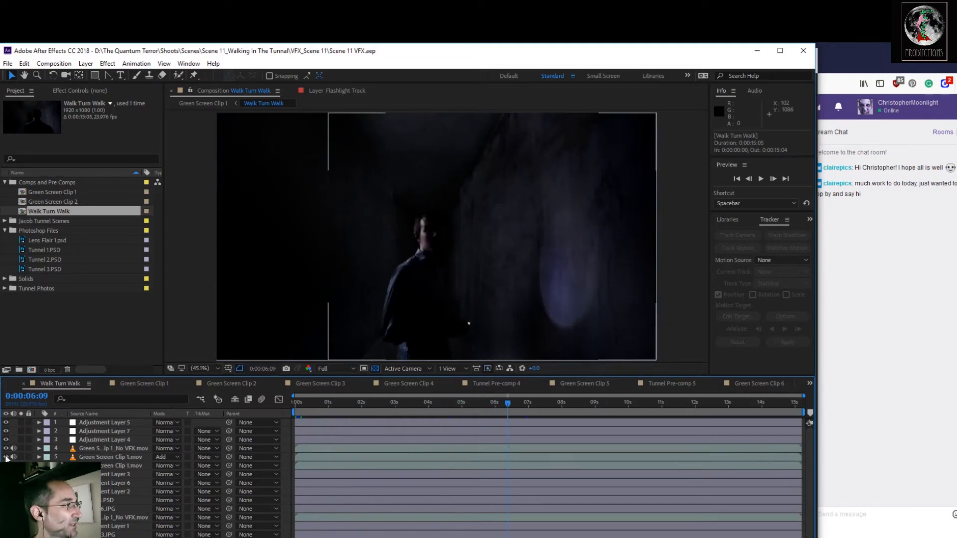
Isolate the masked Green Screen Clip 1.mov by hiding the other layers, and disable its Levels and Color Balance effects.
{"action": "left_click_drag", "start_coordinate": [6, 457], "coordinate": [6, 426]}
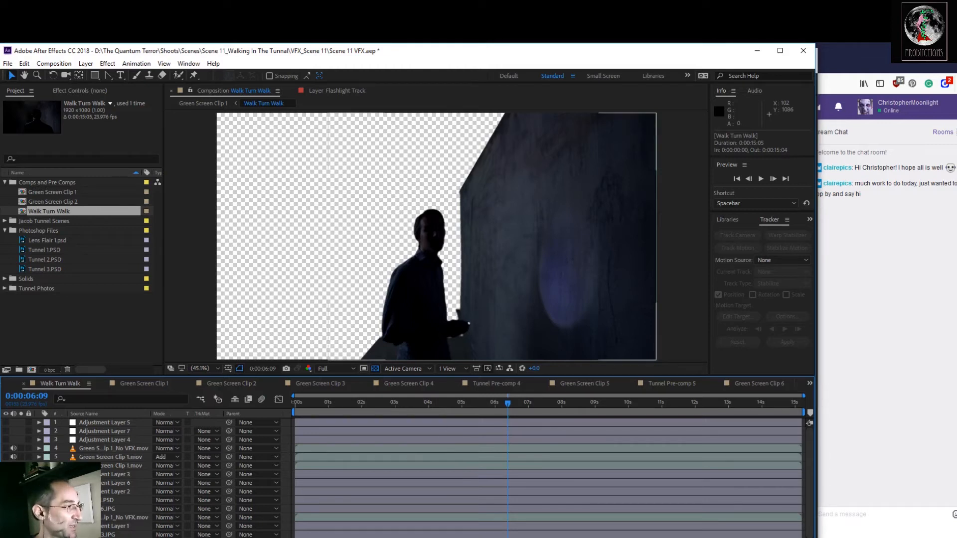
{"action": "left_click", "coordinate": [96, 467]}
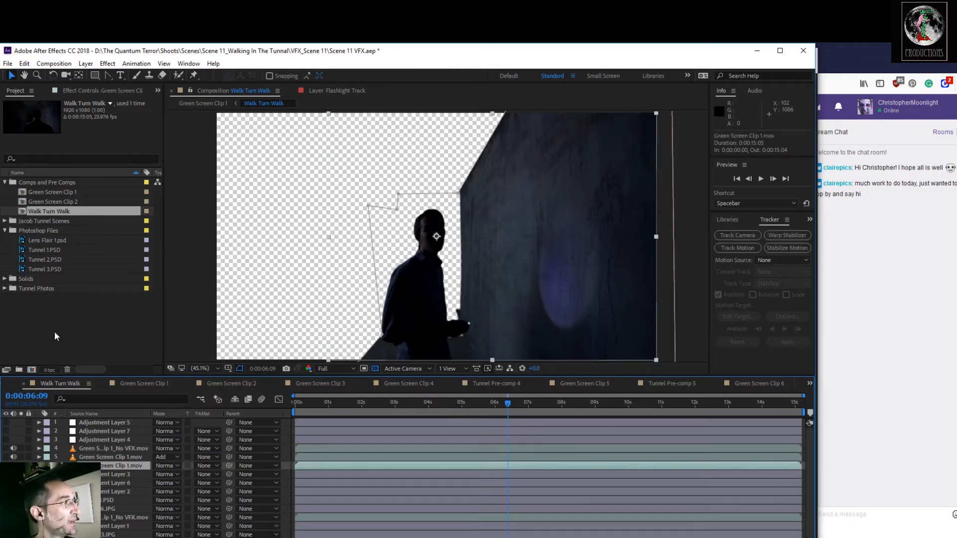
{"action": "left_click", "coordinate": [89, 92]}
{"action": "left_click", "coordinate": [12, 121]}
{"action": "left_click", "coordinate": [13, 112]}
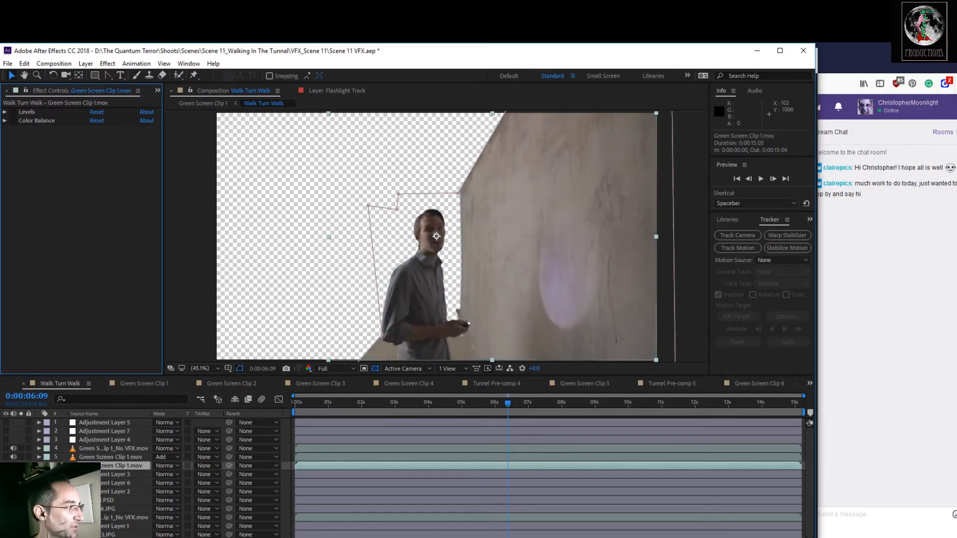
Show the tunnel background and Adjustment Layer 2, and examine that adjustment layer's Levels and Color Balance settings.
{"action": "left_click", "coordinate": [21, 466]}
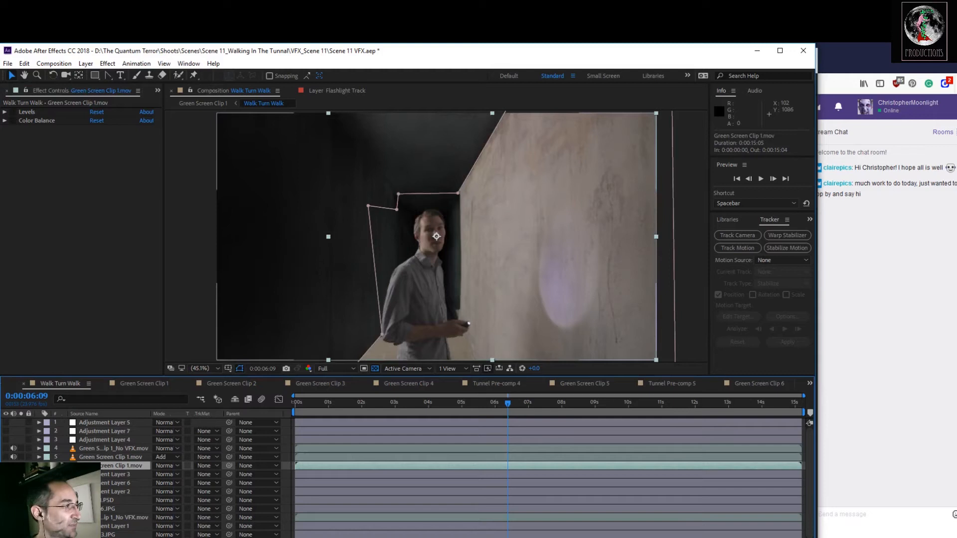
{"action": "left_click", "coordinate": [114, 500]}
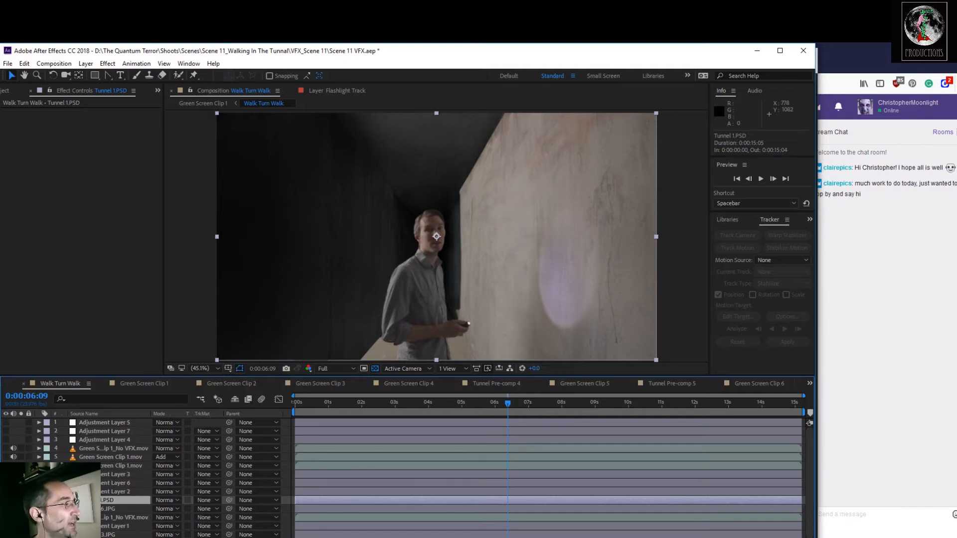
{"action": "left_click", "coordinate": [105, 492]}
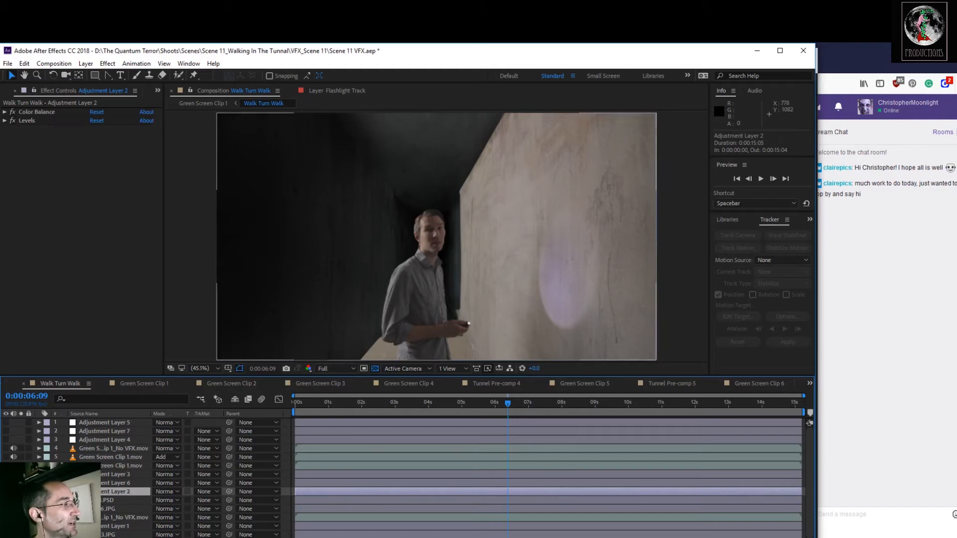
{"action": "left_click", "coordinate": [4, 121]}
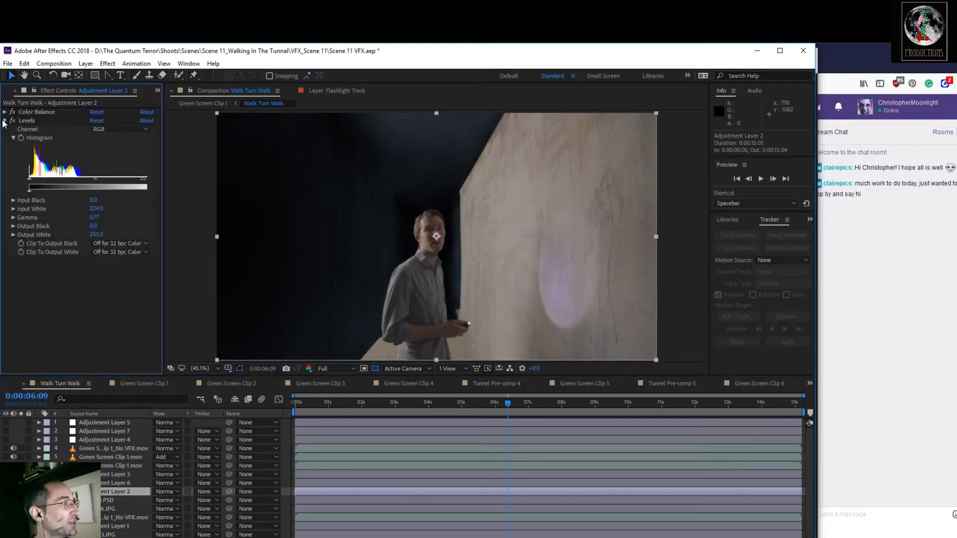
{"action": "left_click", "coordinate": [4, 113]}
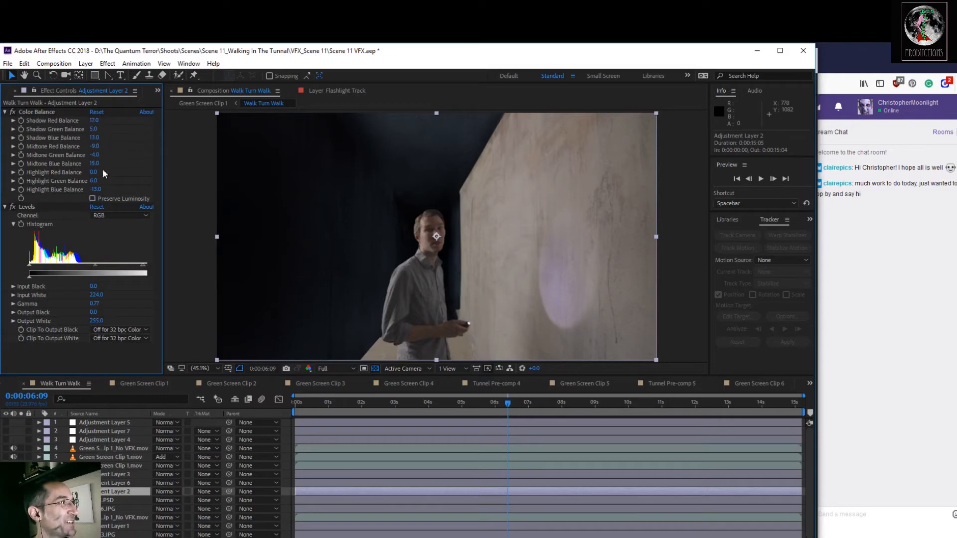
{"action": "left_click", "coordinate": [4, 112]}
{"action": "left_click", "coordinate": [4, 121]}
{"action": "left_click", "coordinate": [6, 492]}
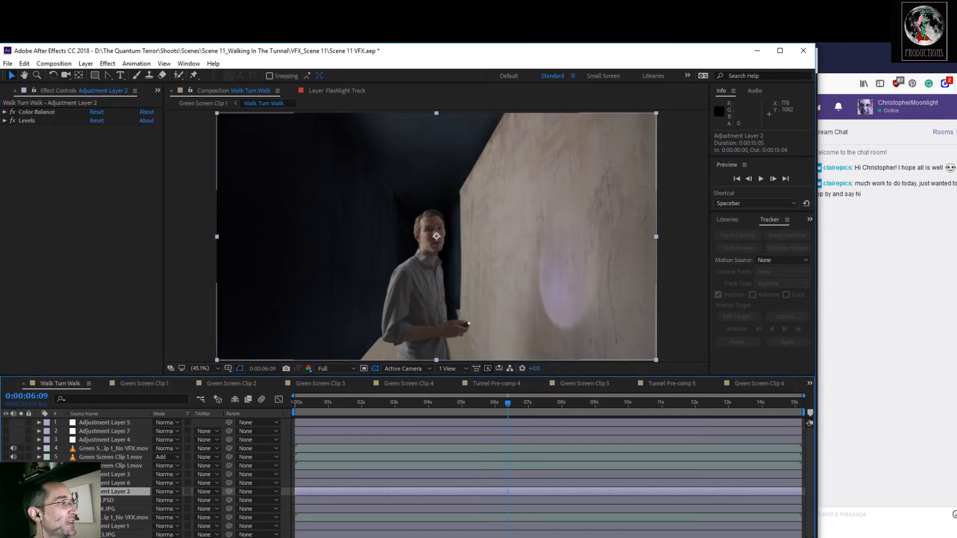
Examine the Add Grain effect on Adjustment Layer 6 at 200% magnification, scrubbing back to 0:00:02:12.
{"action": "left_click", "coordinate": [91, 483]}
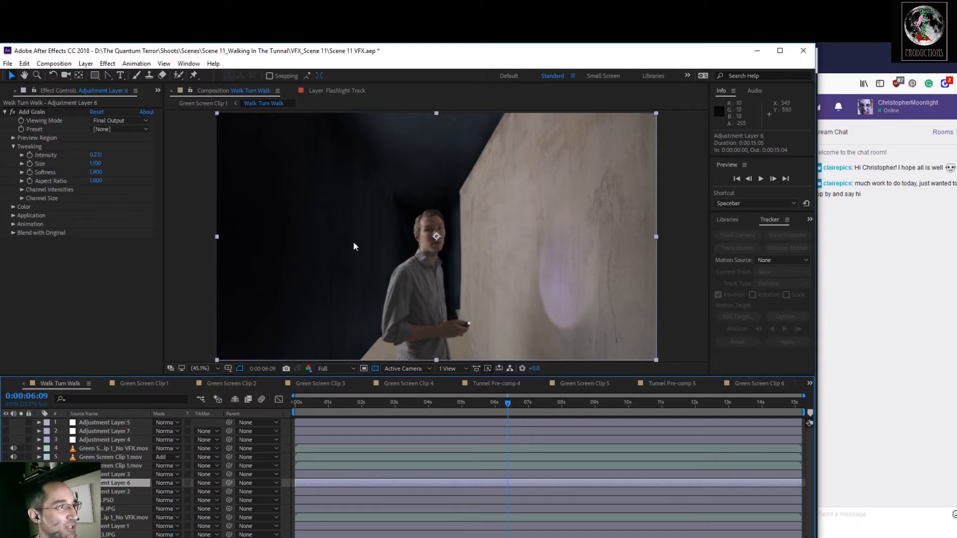
{"action": "scroll", "coordinate": [435, 235], "scroll_direction": "up", "scroll_amount": 4}
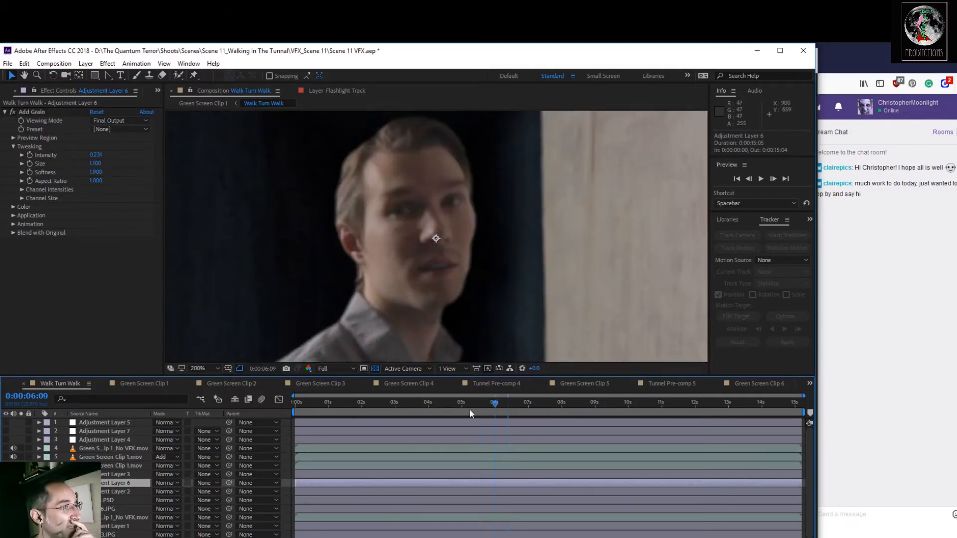
{"action": "left_click_drag", "start_coordinate": [495, 410], "coordinate": [379, 412]}
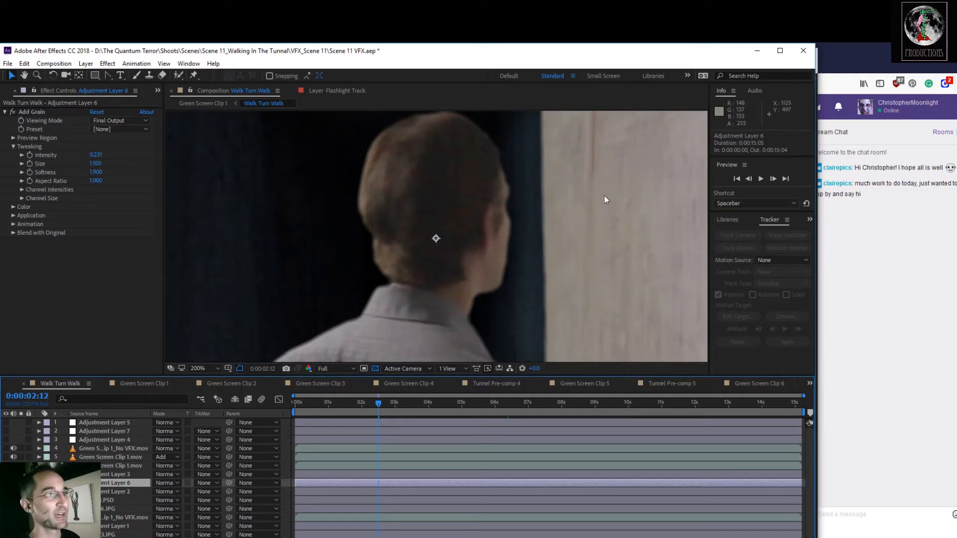
Examine the grain on the actor and wall at 200% by playing from 0:00:02:12 and 0:00:03:00, finishing at 0:00:04:23.
{"action": "key", "text": "space"}
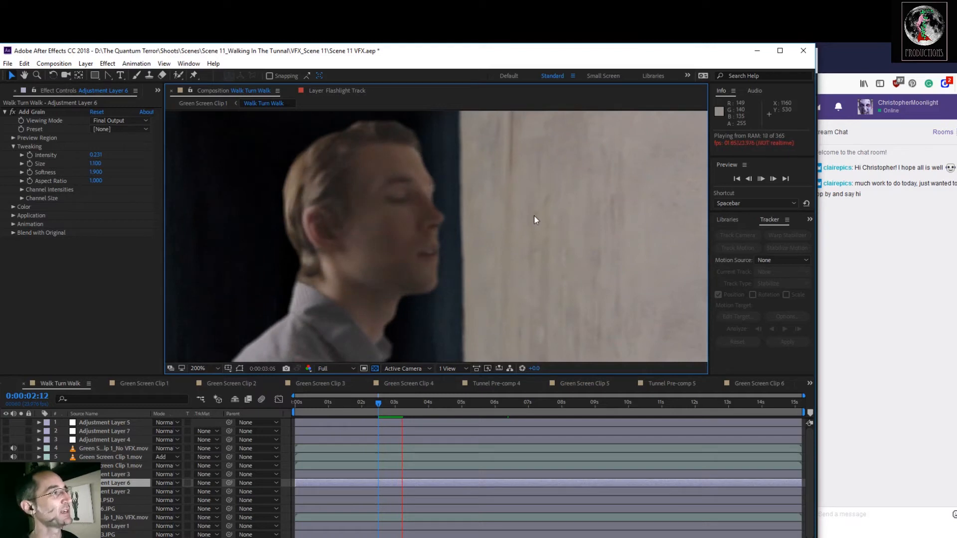
{"action": "key", "text": "space"}
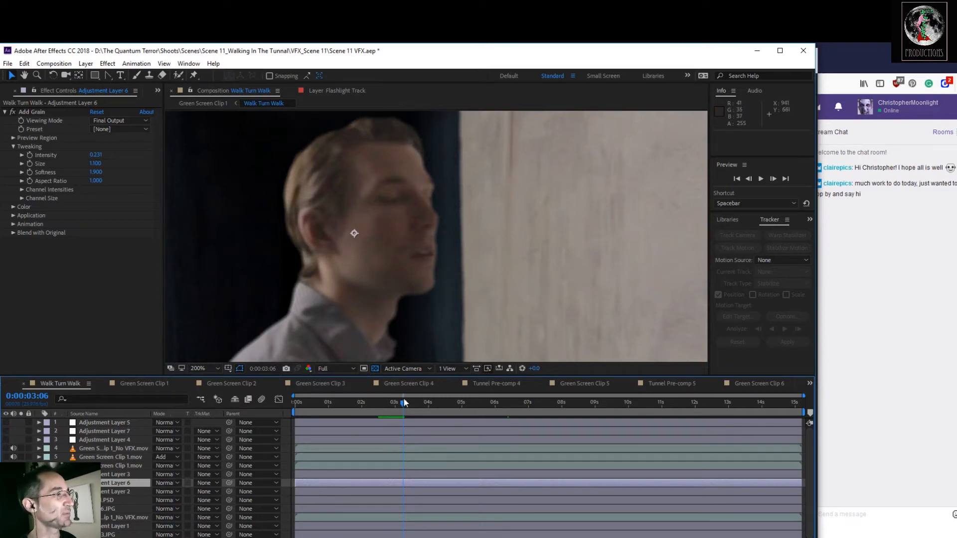
{"action": "left_click_drag", "start_coordinate": [403, 399], "coordinate": [395, 402]}
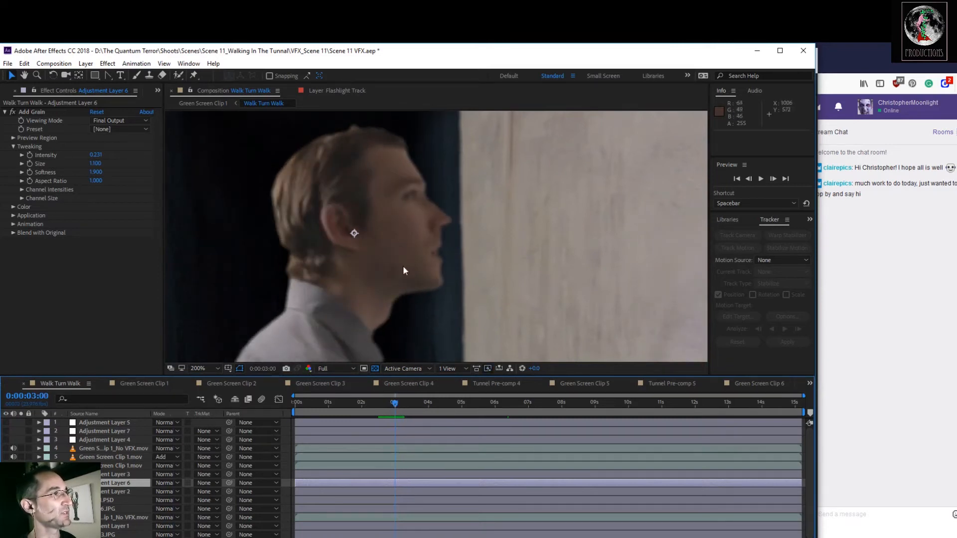
{"action": "key", "text": "space"}
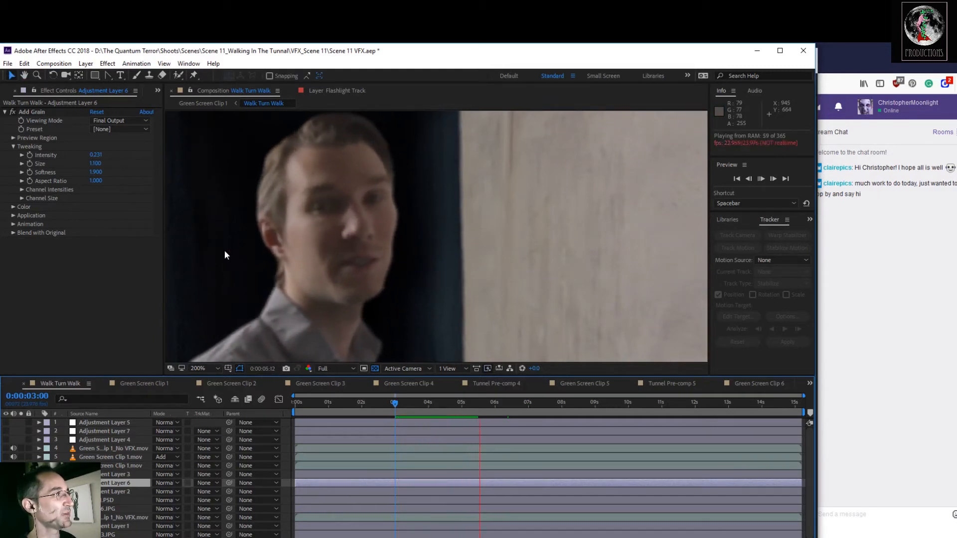
{"action": "key", "text": "space"}
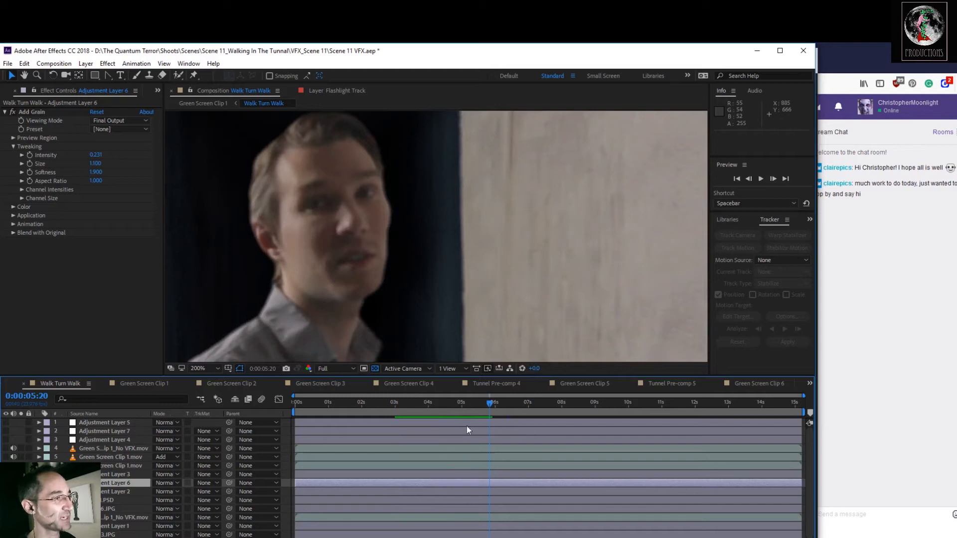
{"action": "left_click_drag", "start_coordinate": [490, 404], "coordinate": [437, 403]}
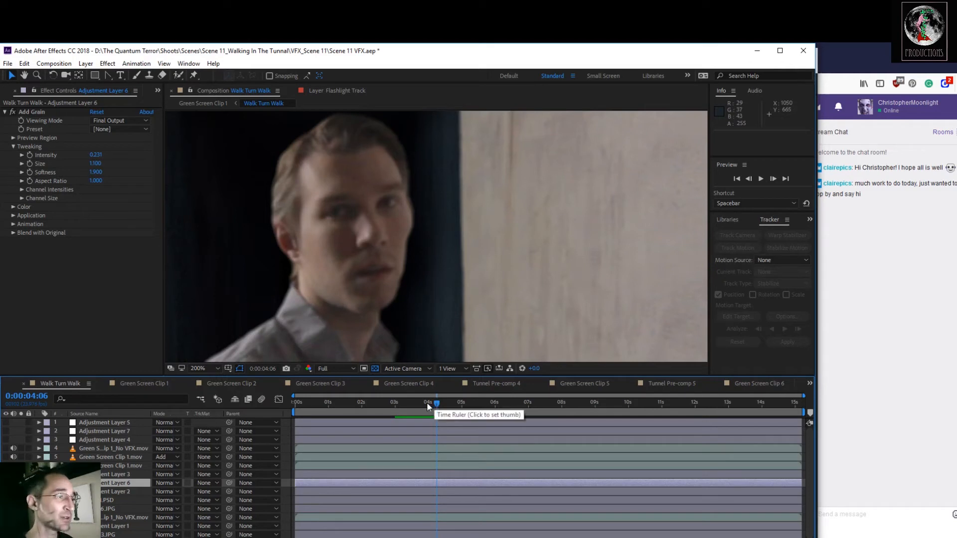
{"action": "left_click_drag", "start_coordinate": [436, 405], "coordinate": [460, 435]}
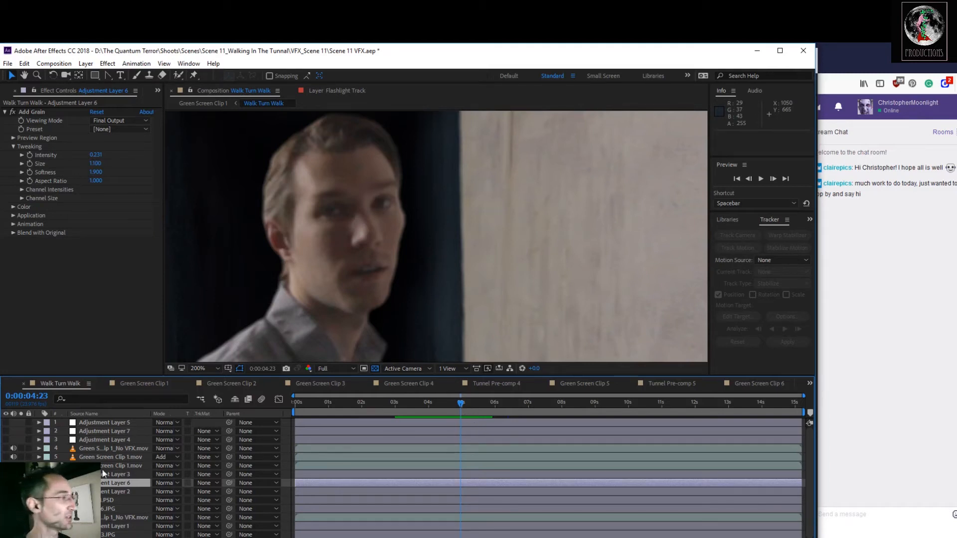
Toggle Adjustment Layer 6's visibility and preview the shot to 0:00:03:08 to judge its grain.
{"action": "left_click", "coordinate": [6, 483]}
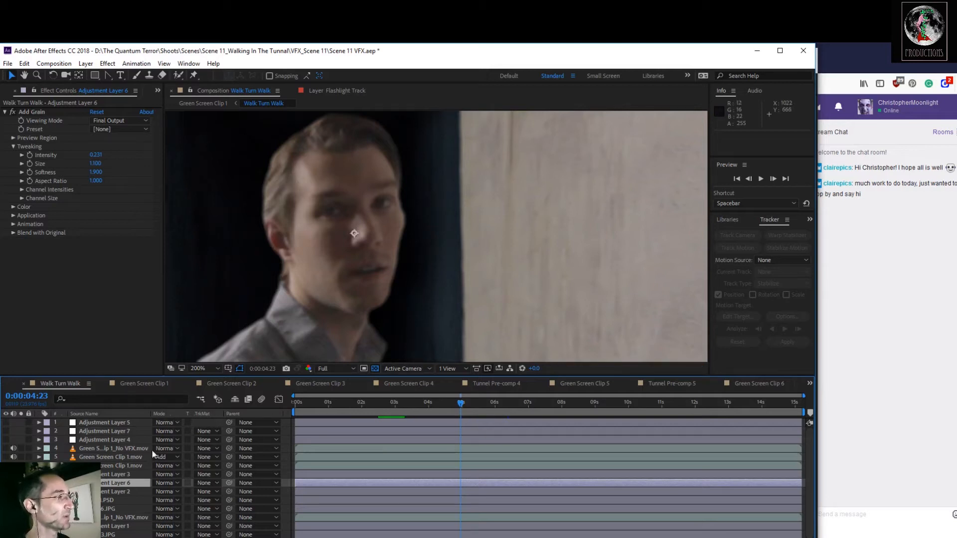
{"action": "left_click", "coordinate": [4, 112]}
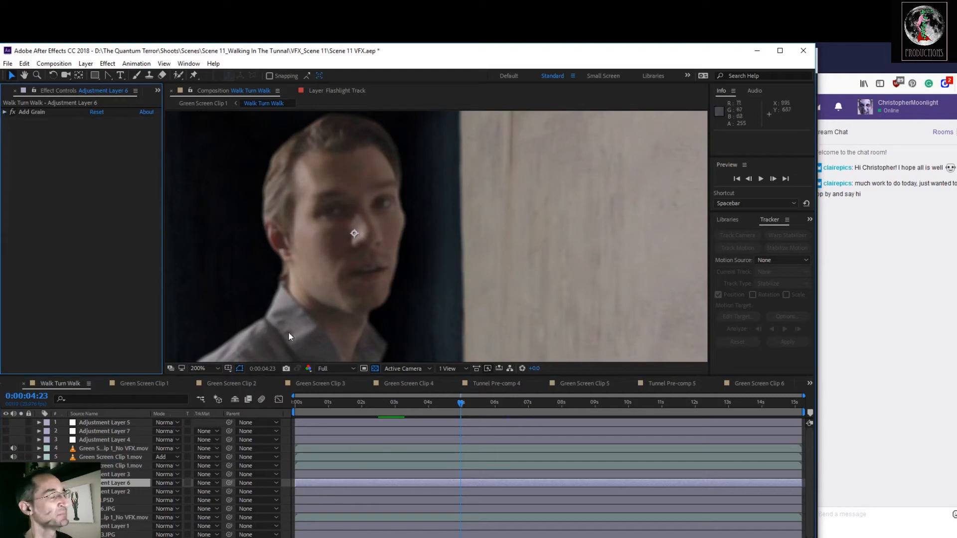
{"action": "left_click_drag", "start_coordinate": [462, 409], "coordinate": [382, 409]}
{"action": "key", "text": "space"}
{"action": "key", "text": "space"}
Compare the full frame with and without Adjustment Layer 3, leaving that layer visible.
{"action": "left_click", "coordinate": [92, 474]}
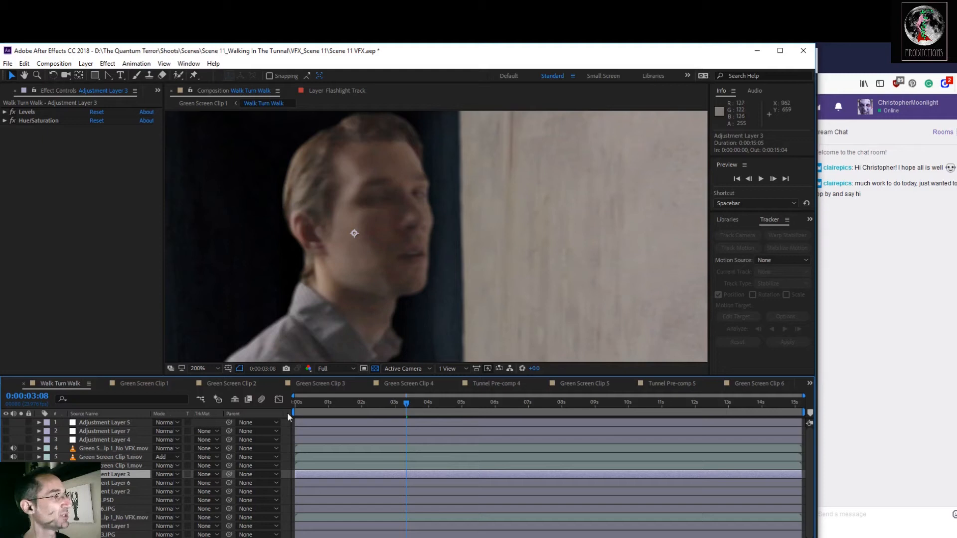
{"action": "left_click", "coordinate": [208, 370]}
{"action": "left_click", "coordinate": [216, 381]}
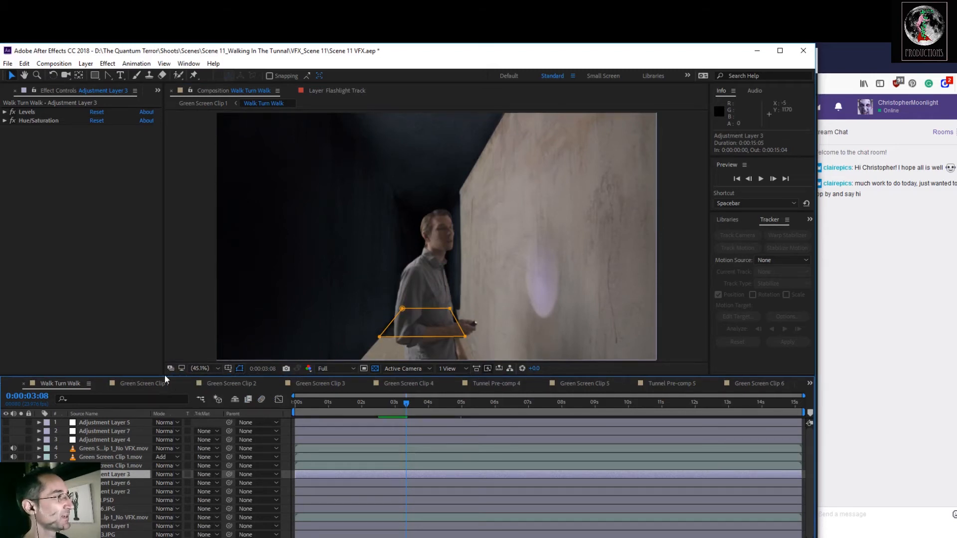
{"action": "left_click_drag", "start_coordinate": [165, 375], "coordinate": [169, 354]}
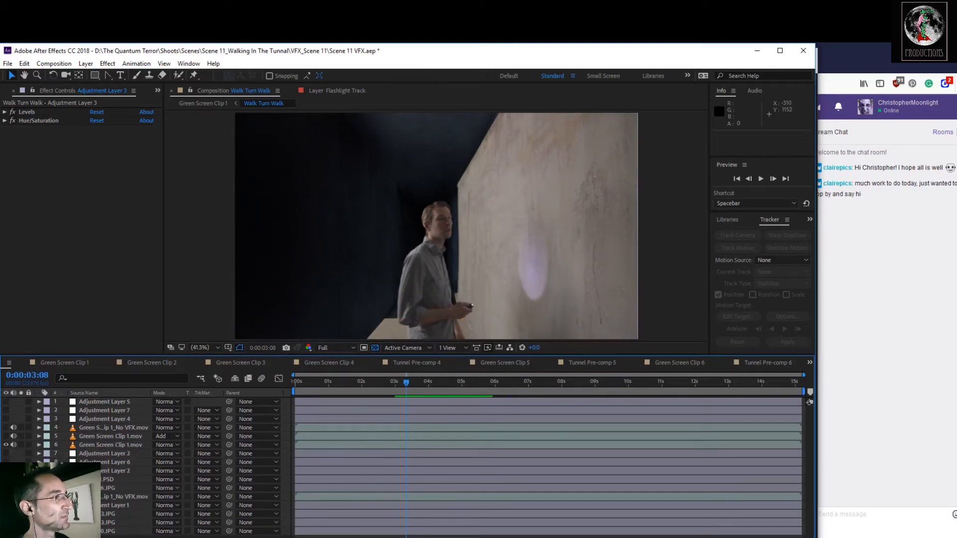
{"action": "left_click", "coordinate": [6, 453]}
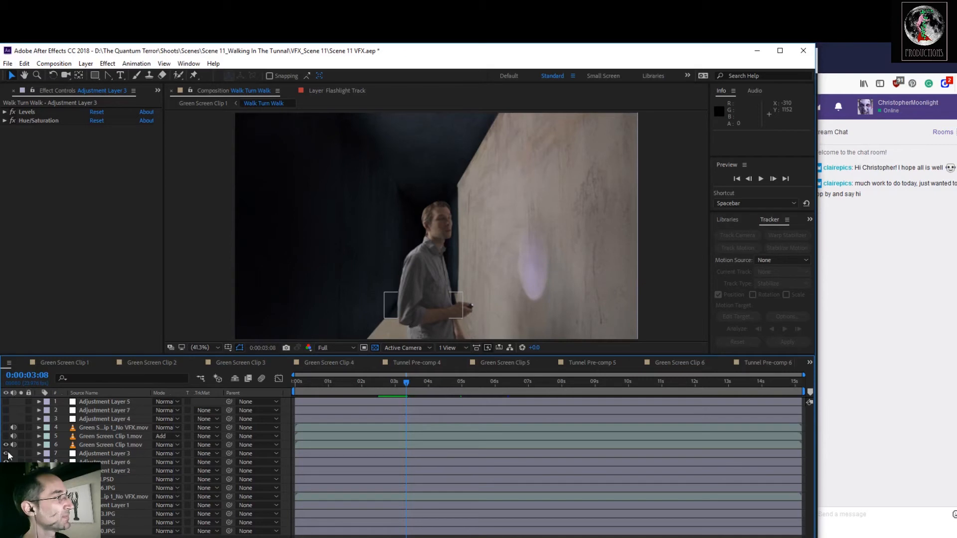
{"action": "left_click", "coordinate": [7, 454]}
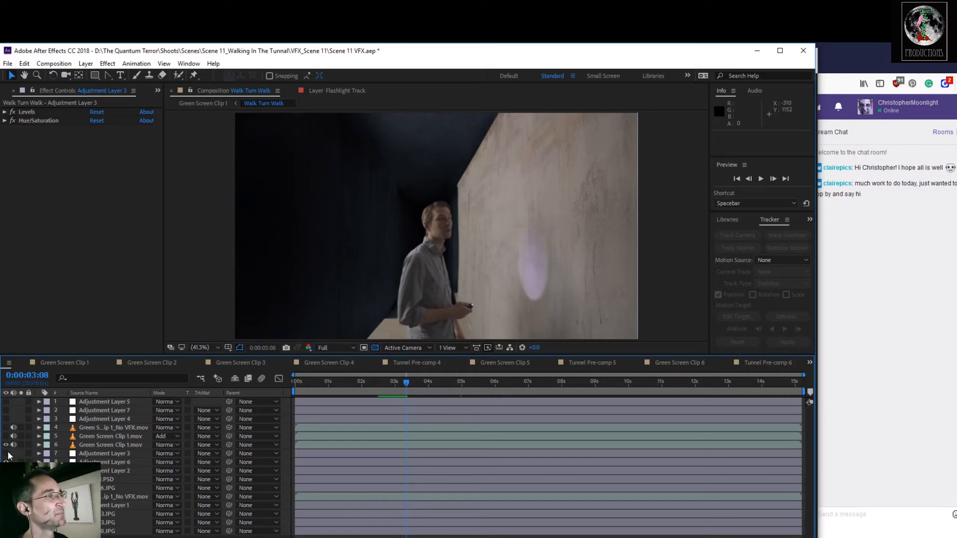
{"action": "left_click", "coordinate": [7, 453]}
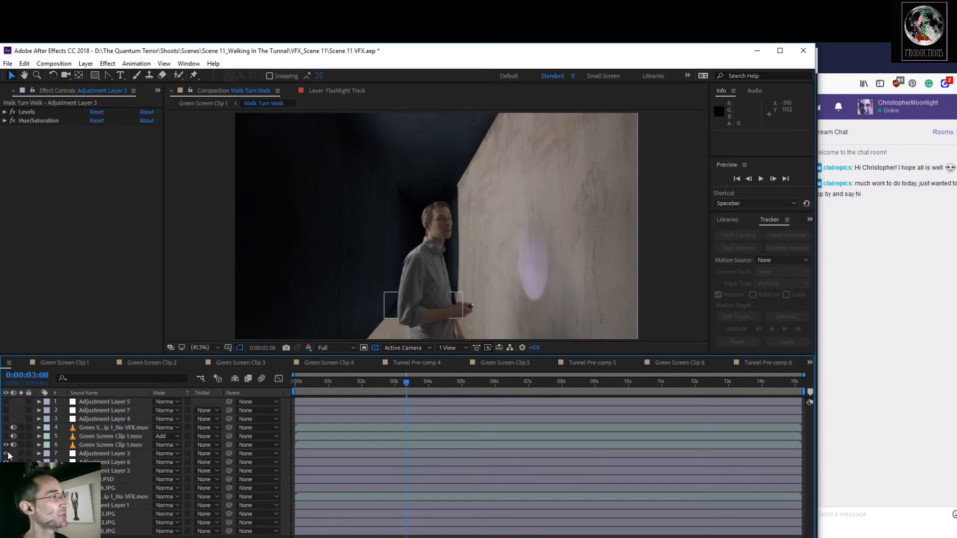
Enable Levels and Color Balance on the Green Screen Clip 1.mov layer directly above Adjustment Layer 3, and hide that adjustment layer.
{"action": "left_click", "coordinate": [86, 448]}
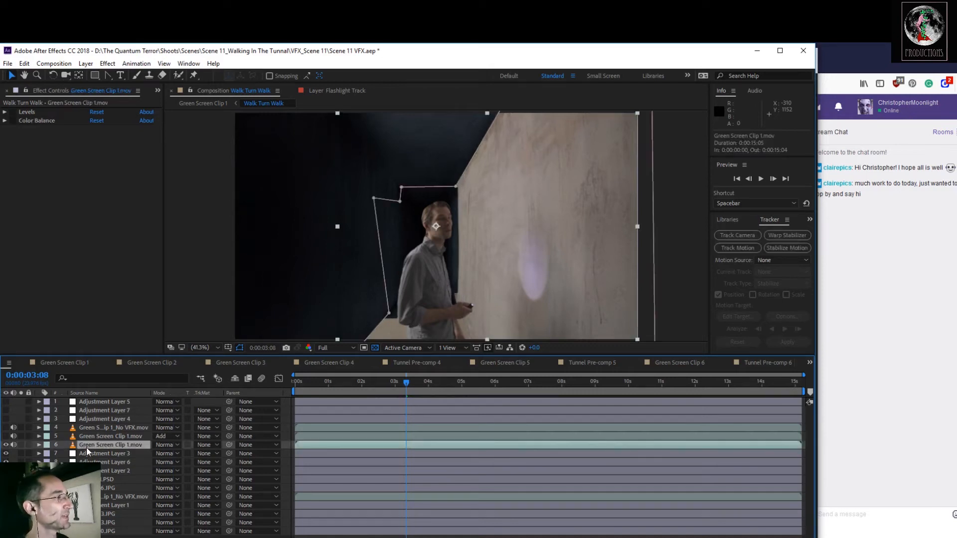
{"action": "left_click", "coordinate": [14, 113]}
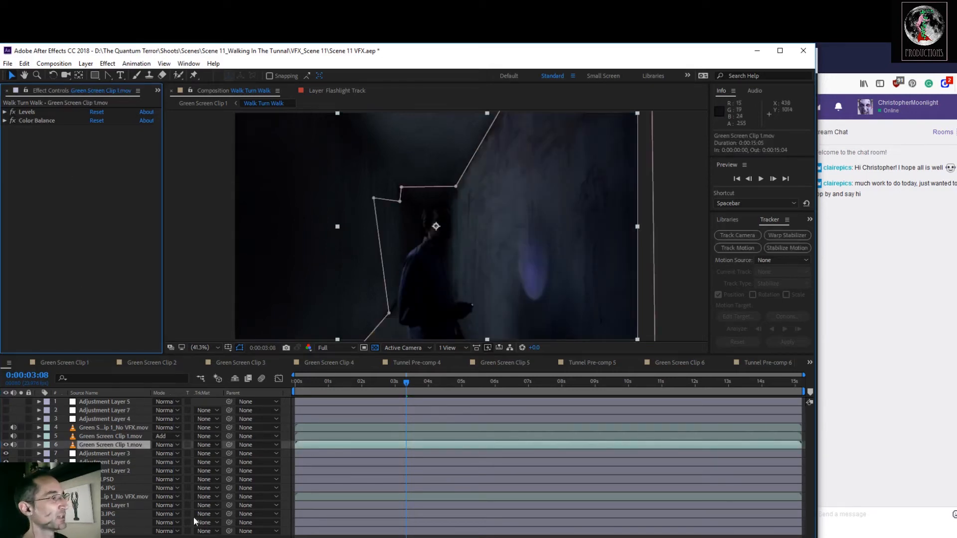
{"action": "left_click", "coordinate": [33, 478]}
{"action": "left_click", "coordinate": [5, 445]}
{"action": "left_click", "coordinate": [5, 445]}
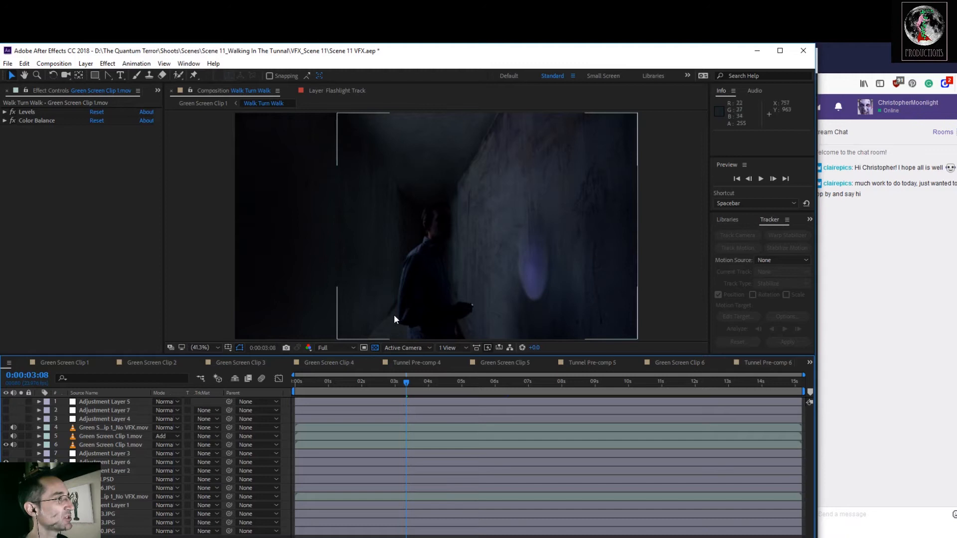
Inspect the tunnel floor at 100% up to 0:00:15:04 and make Adjustment Layer 3 visible again.
{"action": "scroll", "coordinate": [395, 316], "scroll_direction": "up", "scroll_amount": 3}
{"action": "left_click_drag", "start_coordinate": [404, 321], "coordinate": [516, 130]}
{"action": "key", "text": "v"}
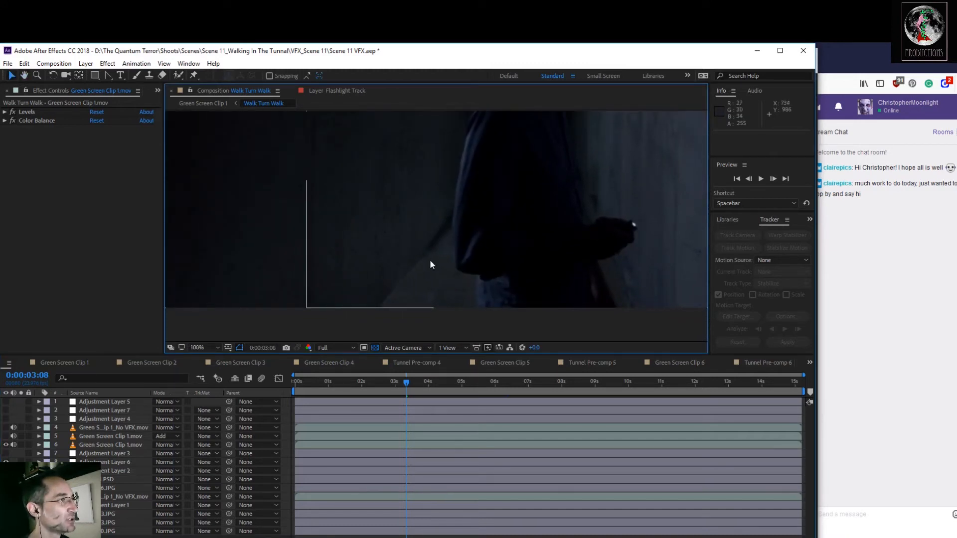
{"action": "left_click_drag", "start_coordinate": [405, 383], "coordinate": [848, 368]}
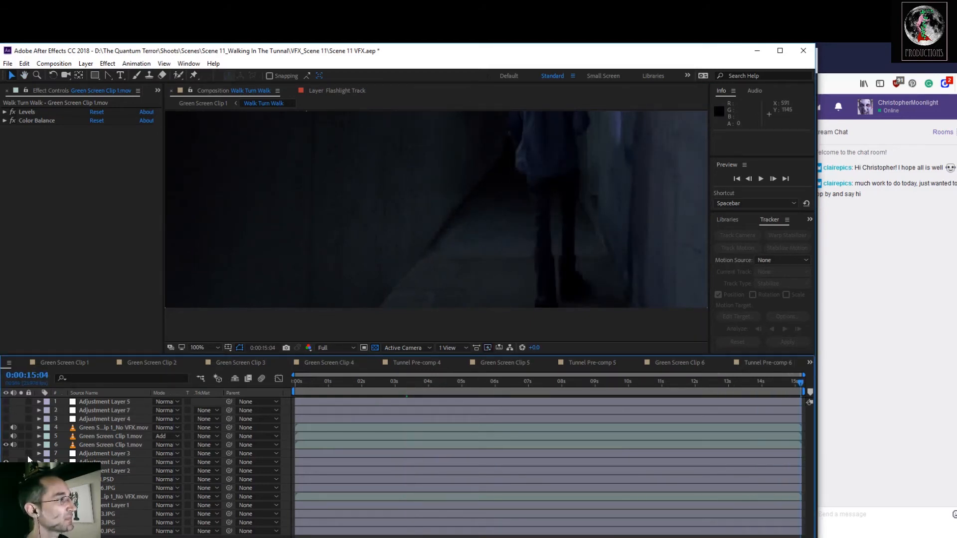
{"action": "left_click", "coordinate": [6, 454]}
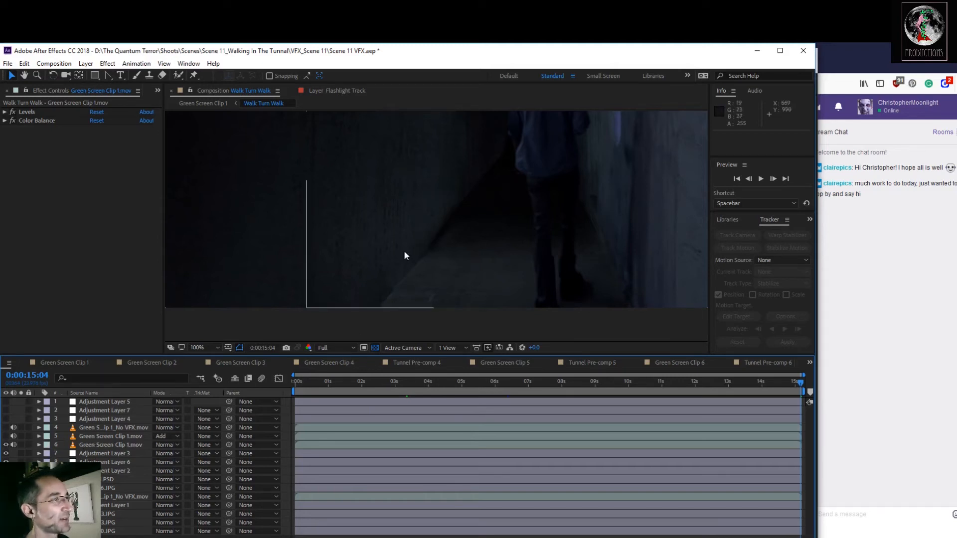
{"action": "left_click", "coordinate": [204, 348]}
{"action": "left_click", "coordinate": [214, 371]}
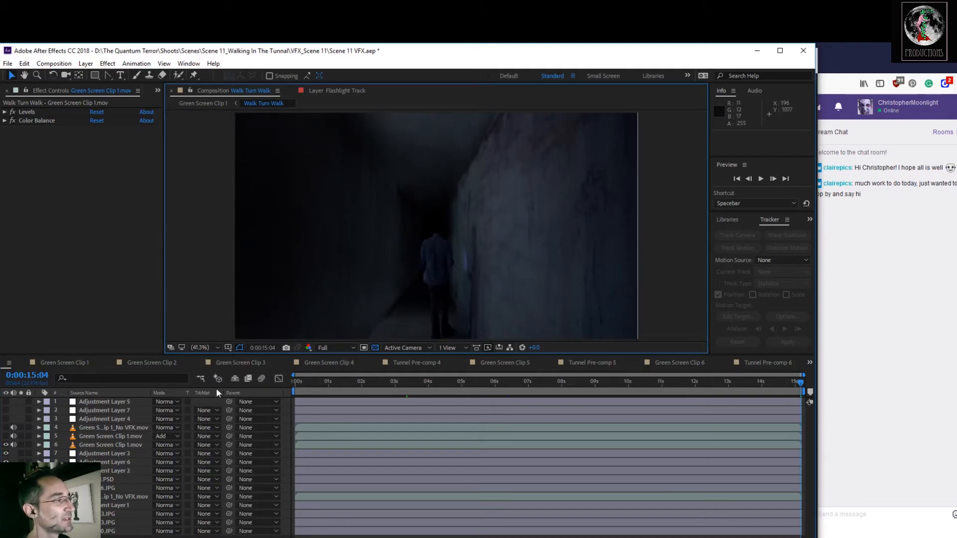
Return to 0:00:00:00 and make the upper Green Screen Clip 1_No VFX.mov layer visible, comparing the frame with and without it.
{"action": "left_click_drag", "start_coordinate": [799, 384], "coordinate": [418, 394]}
{"action": "key", "text": "Home"}
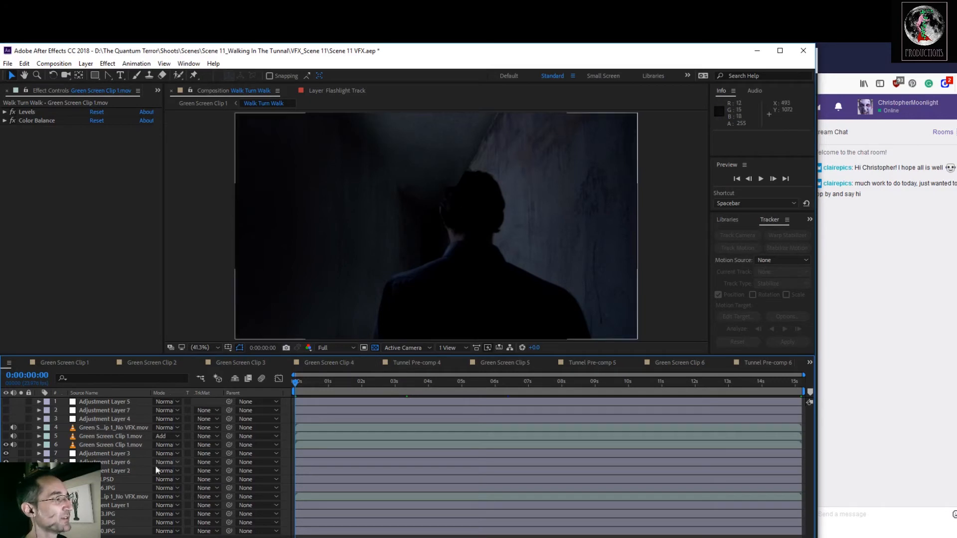
{"action": "left_click", "coordinate": [6, 437]}
{"action": "left_click", "coordinate": [6, 436]}
{"action": "left_click", "coordinate": [5, 428]}
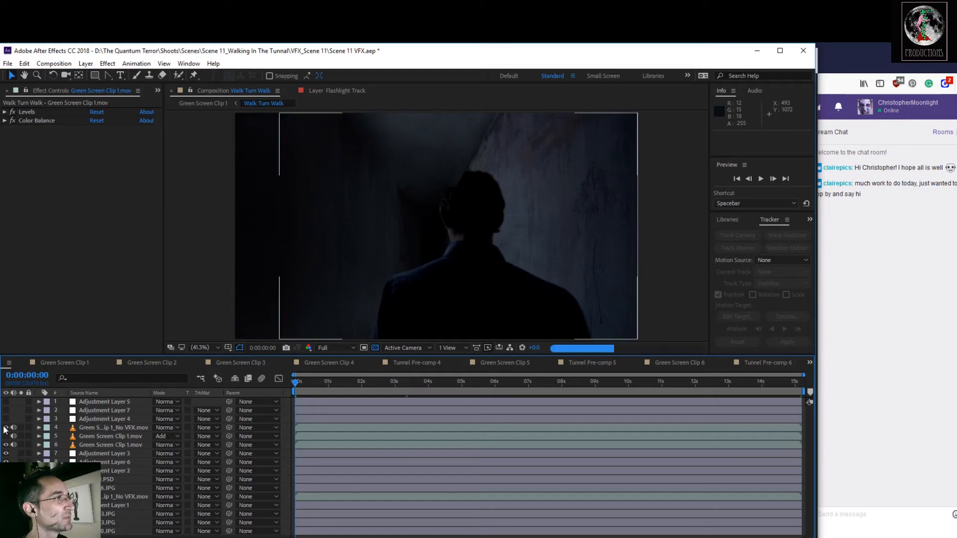
{"action": "left_click", "coordinate": [4, 427]}
{"action": "left_click", "coordinate": [4, 428]}
{"action": "left_click", "coordinate": [4, 427]}
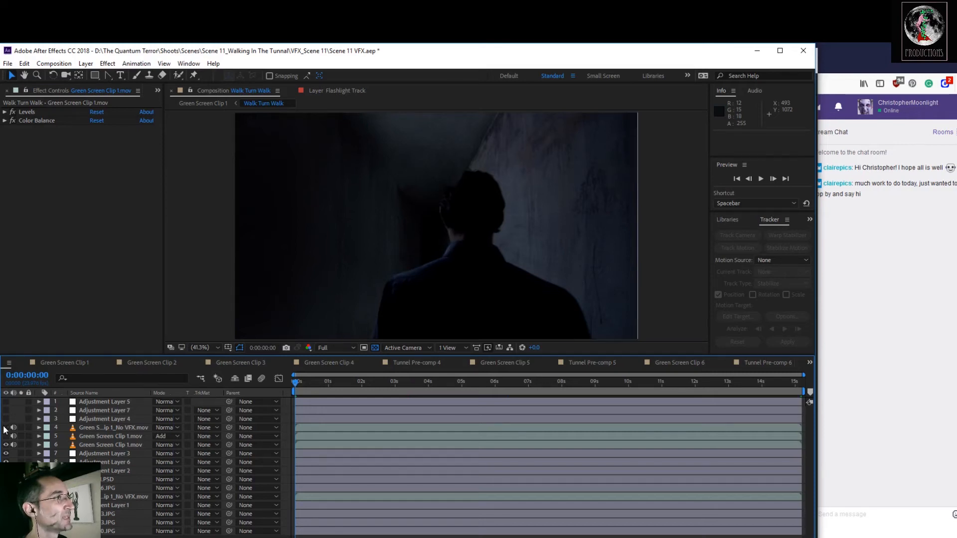
{"action": "left_click", "coordinate": [5, 427]}
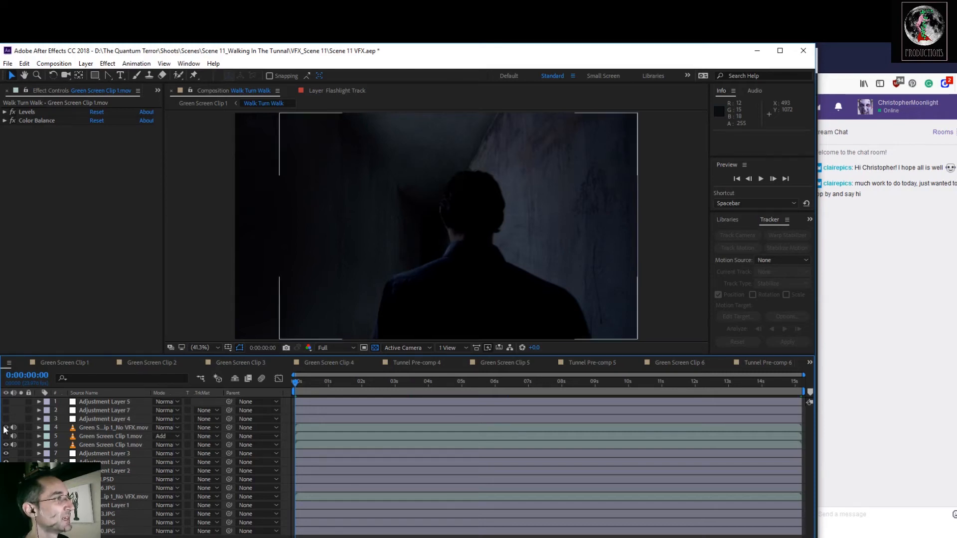
Examine the masks of the upper Green Screen Clip 1_No VFX.mov layer around the actor's head, scrubbing the opening frames to 0:00:00:04.
{"action": "left_click", "coordinate": [99, 428]}
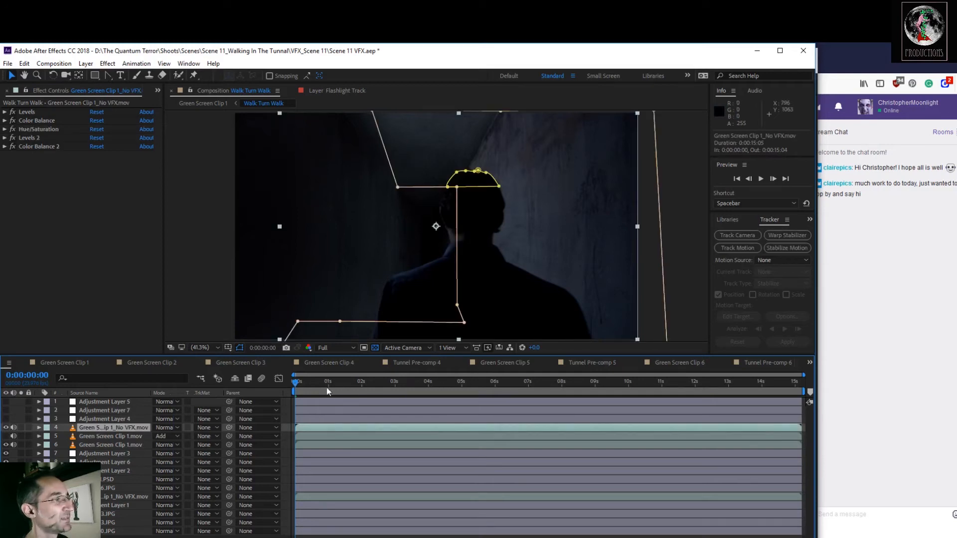
{"action": "mouse_move", "coordinate": [297, 385]}
{"action": "left_mouse_down"}
{"action": "mouse_move", "coordinate": [345, 389]}
{"action": "mouse_move", "coordinate": [279, 386]}
{"action": "left_mouse_up"}
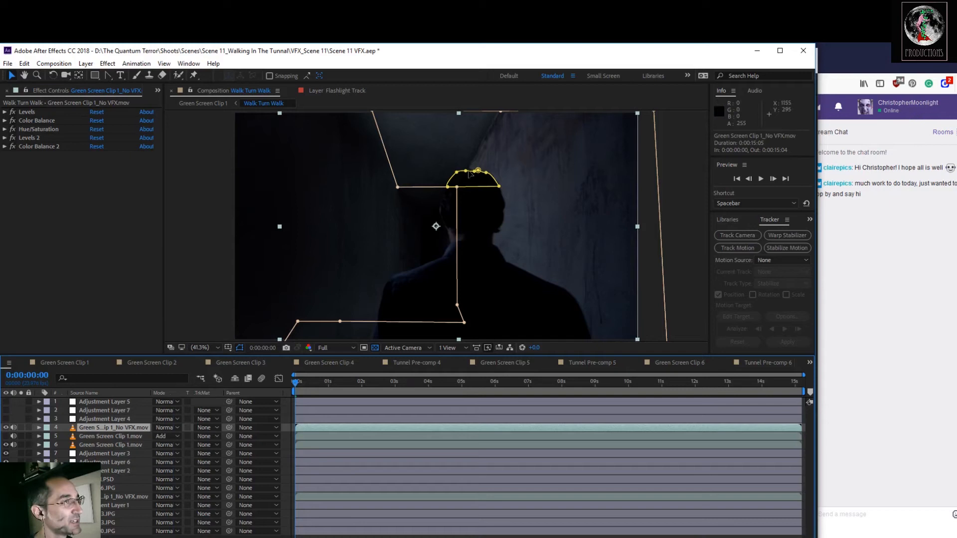
{"action": "mouse_move", "coordinate": [296, 384]}
{"action": "left_mouse_down"}
{"action": "mouse_move", "coordinate": [344, 392]}
{"action": "mouse_move", "coordinate": [286, 387]}
{"action": "mouse_move", "coordinate": [310, 394]}
{"action": "left_mouse_up"}
{"action": "key", "text": "ctrl+shift+a"}
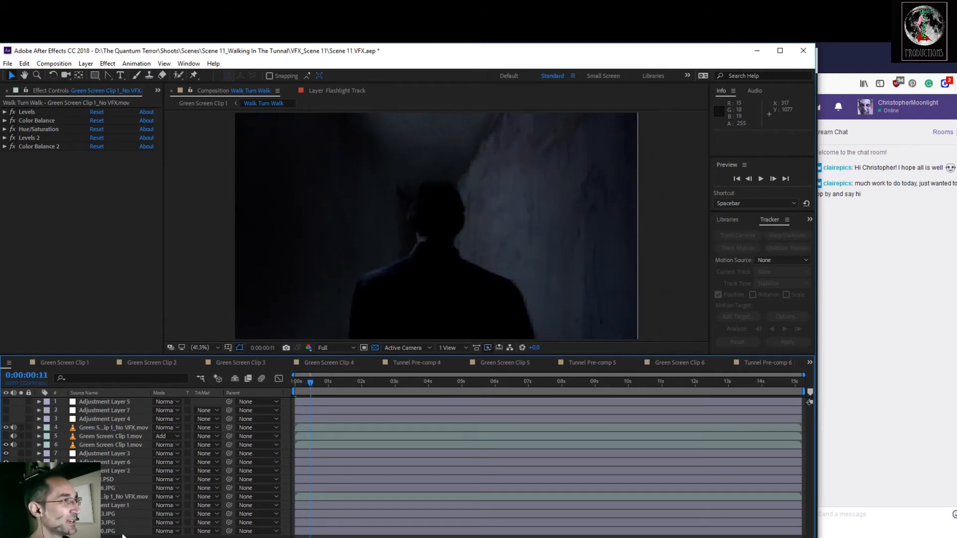
{"action": "mouse_move", "coordinate": [312, 380]}
{"action": "left_mouse_down"}
{"action": "mouse_move", "coordinate": [291, 381]}
{"action": "mouse_move", "coordinate": [318, 381]}
{"action": "mouse_move", "coordinate": [306, 387]}
{"action": "left_mouse_up"}
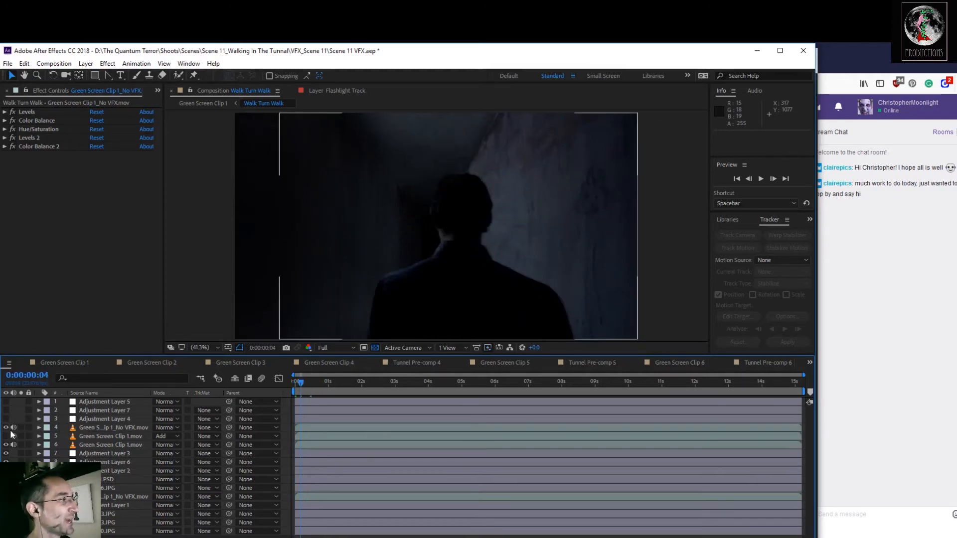
Make the Green Screen Clip 1.mov layer below the top No VFX clip visible and choose Add as its blending mode.
{"action": "left_click", "coordinate": [94, 432]}
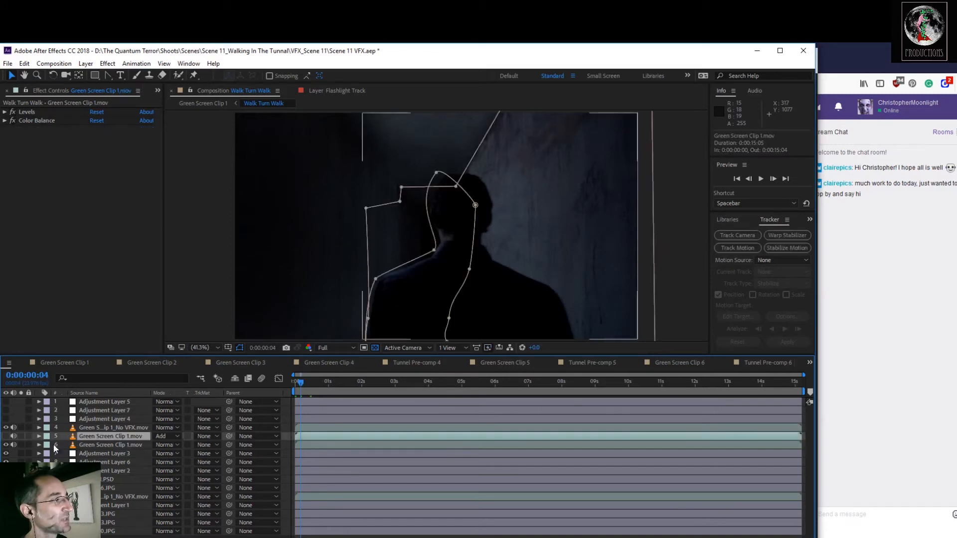
{"action": "left_click", "coordinate": [6, 436]}
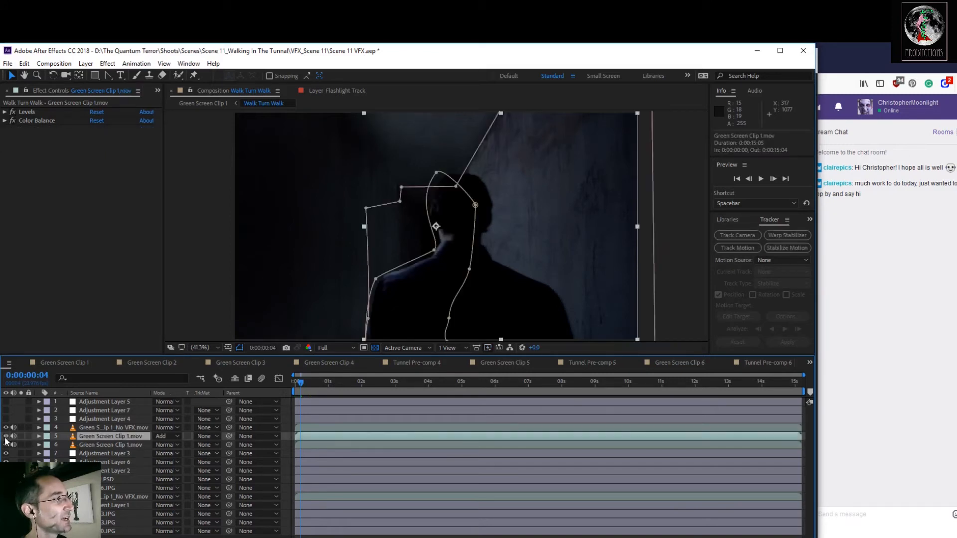
{"action": "left_click", "coordinate": [6, 437]}
{"action": "left_click", "coordinate": [5, 438]}
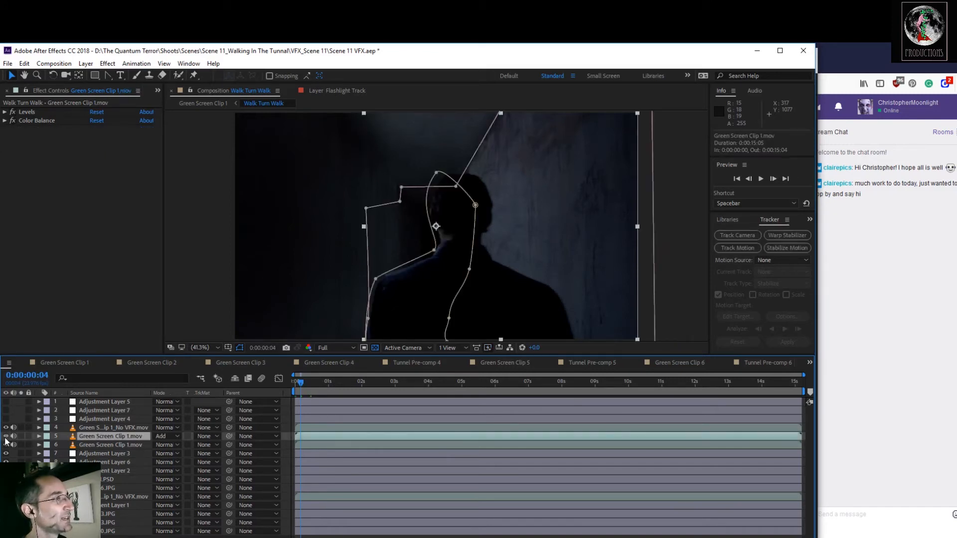
{"action": "left_click", "coordinate": [173, 436]}
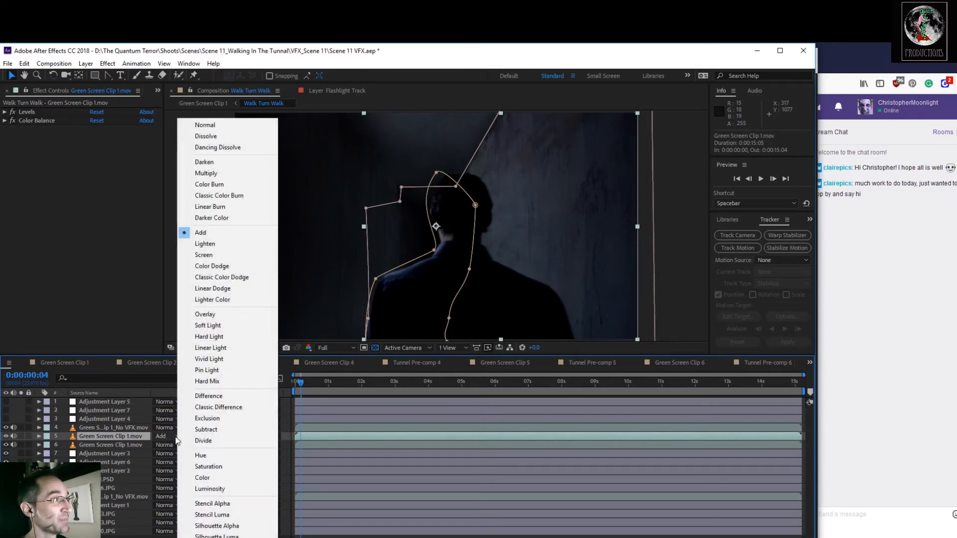
{"action": "left_click", "coordinate": [201, 233]}
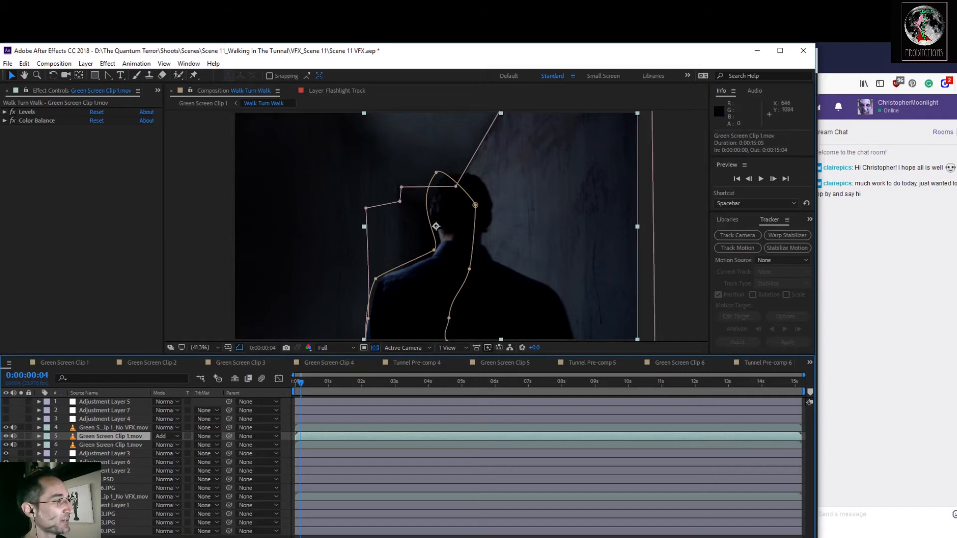
Make Adjustment Layers 4, 7 and 5 visible and compare the frame with and without the Add-blended Green Screen Clip 1.mov layer.
{"action": "left_click", "coordinate": [21, 422]}
{"action": "left_click_drag", "start_coordinate": [5, 419], "coordinate": [6, 402]}
{"action": "left_click", "coordinate": [5, 437]}
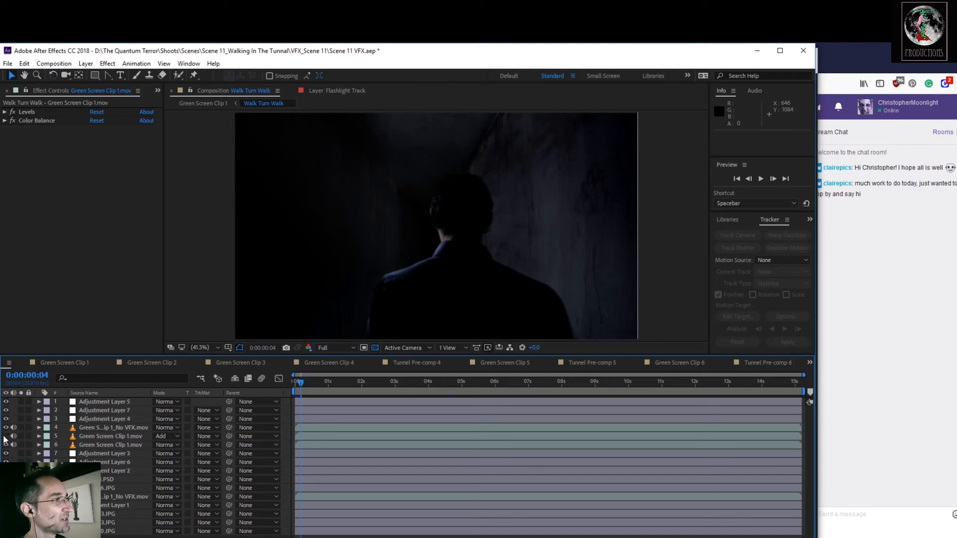
{"action": "left_click", "coordinate": [5, 437]}
{"action": "left_click", "coordinate": [5, 437]}
{"action": "left_click", "coordinate": [5, 437]}
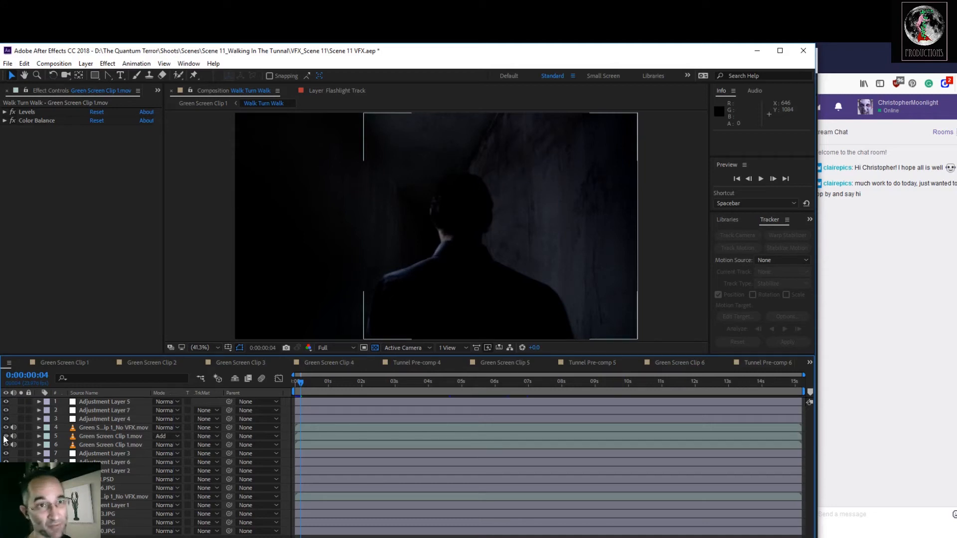
{"action": "left_click", "coordinate": [5, 437]}
{"action": "left_click", "coordinate": [5, 438]}
{"action": "left_click", "coordinate": [5, 438]}
{"action": "left_click", "coordinate": [5, 437]}
{"action": "left_click", "coordinate": [5, 437]}
{"action": "left_click", "coordinate": [5, 437]}
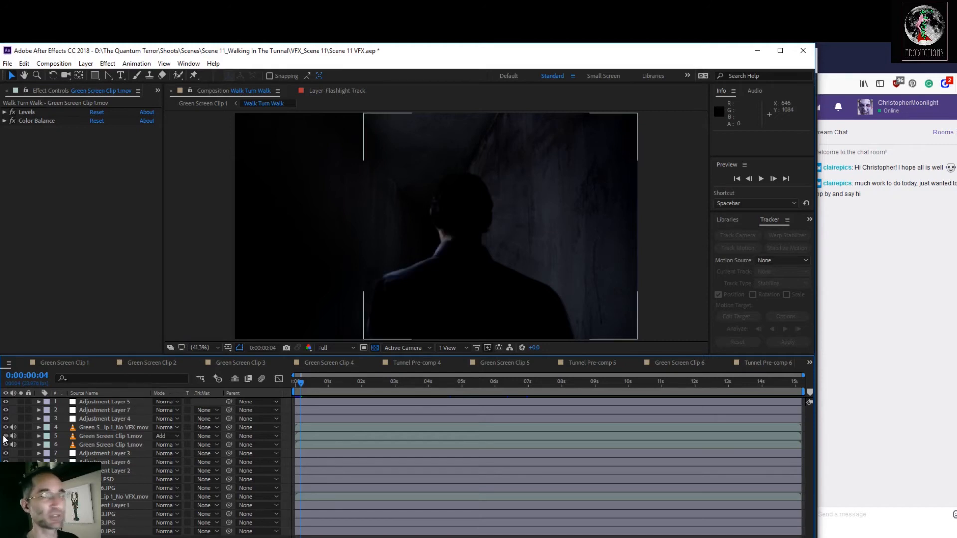
Hide Adjustment Layers 5, 7 and 4, select Adjustment Layer 4 to show its mask, and make only that layer visible again.
{"action": "left_click_drag", "start_coordinate": [5, 419], "coordinate": [5, 404]}
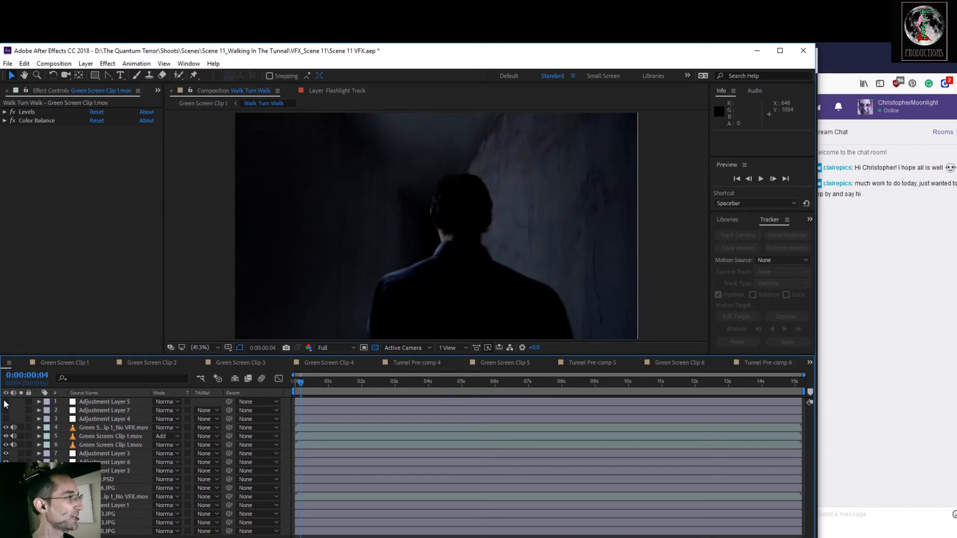
{"action": "left_click", "coordinate": [118, 420]}
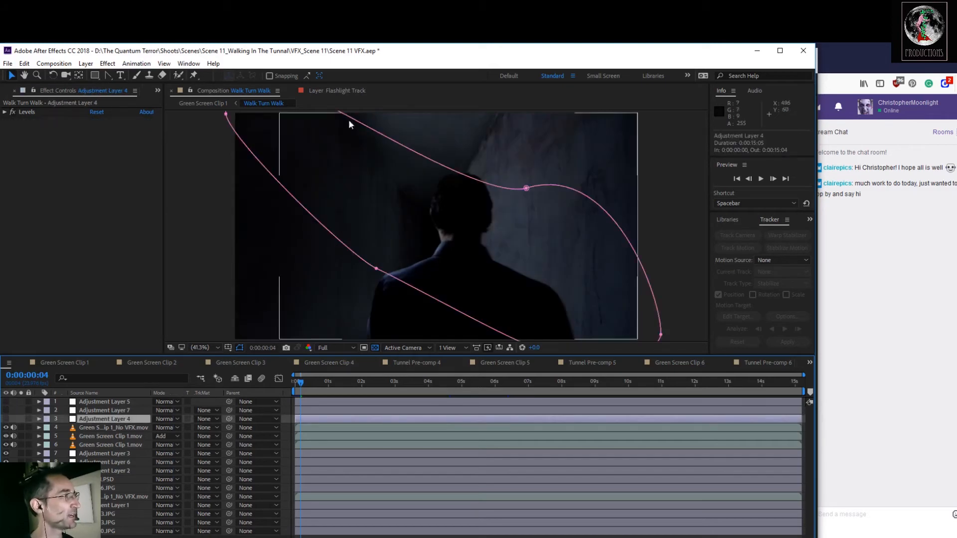
{"action": "left_click", "coordinate": [6, 419]}
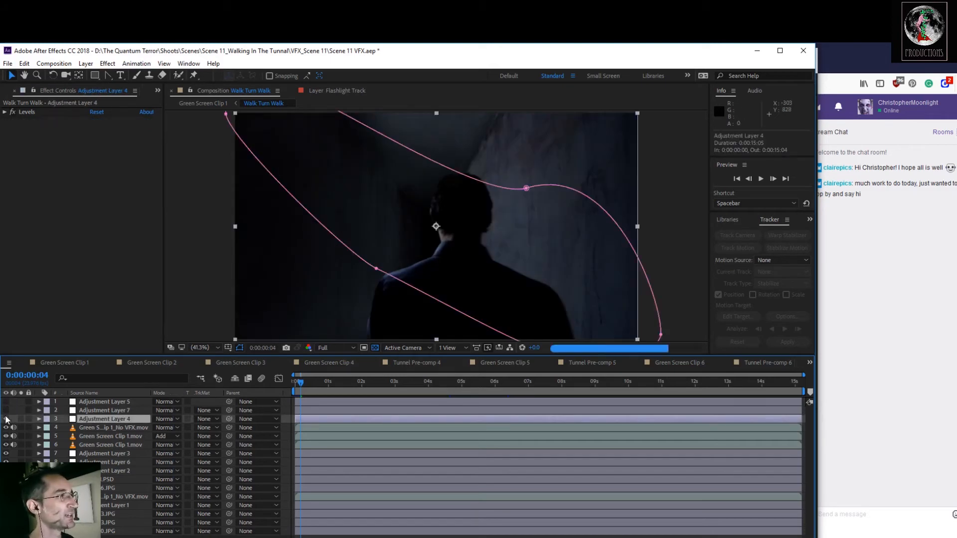
{"action": "left_click", "coordinate": [5, 420]}
{"action": "left_click", "coordinate": [5, 419]}
{"action": "left_click", "coordinate": [6, 419]}
{"action": "left_click", "coordinate": [6, 420]}
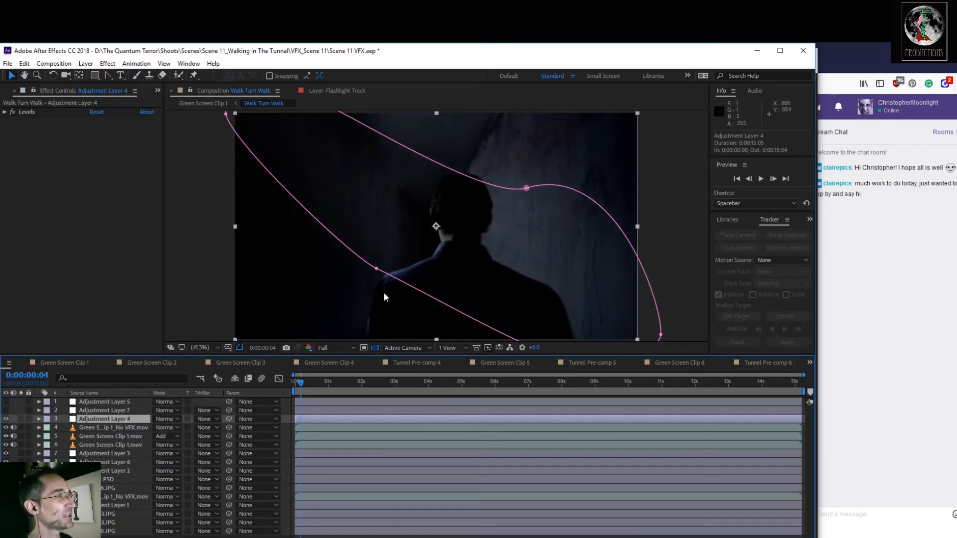
Compare the actor and tunnel wall repeatedly with and without Adjustment Layer 4, leaving the layer visible.
{"action": "left_click", "coordinate": [6, 420]}
{"action": "left_click", "coordinate": [6, 419]}
{"action": "left_click", "coordinate": [6, 421]}
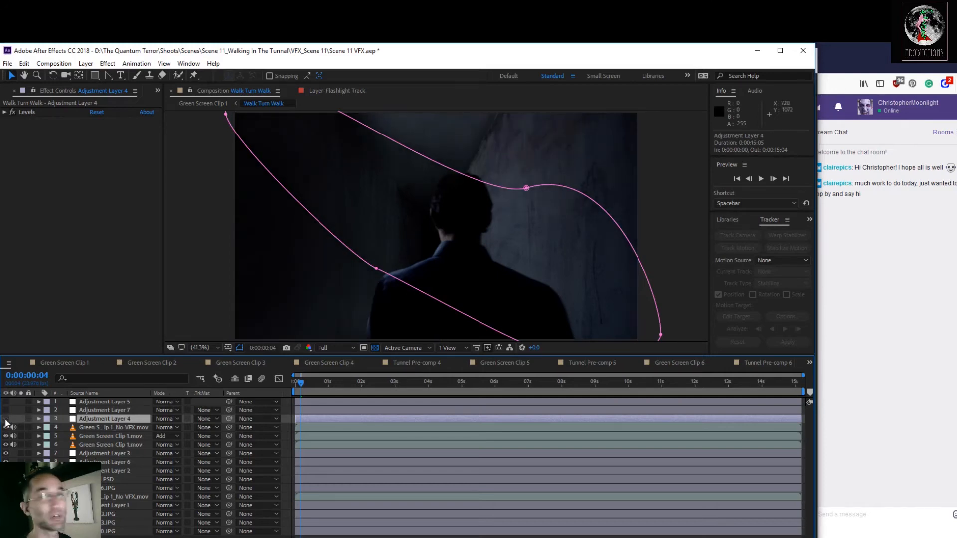
{"action": "left_click", "coordinate": [6, 421]}
{"action": "left_click", "coordinate": [6, 421]}
{"action": "left_click", "coordinate": [6, 421]}
{"action": "left_click", "coordinate": [6, 421]}
{"action": "left_click", "coordinate": [6, 422]}
{"action": "left_click", "coordinate": [6, 421]}
{"action": "left_click", "coordinate": [6, 421]}
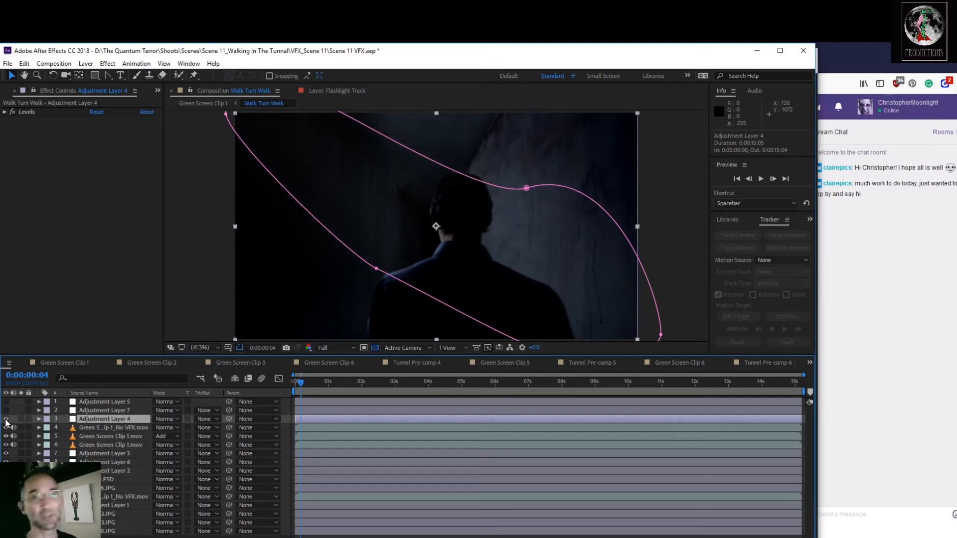
{"action": "left_click", "coordinate": [6, 421]}
{"action": "left_click", "coordinate": [6, 421]}
{"action": "left_click", "coordinate": [6, 422]}
{"action": "left_click", "coordinate": [6, 421]}
{"action": "left_click", "coordinate": [6, 422]}
{"action": "left_click", "coordinate": [6, 421]}
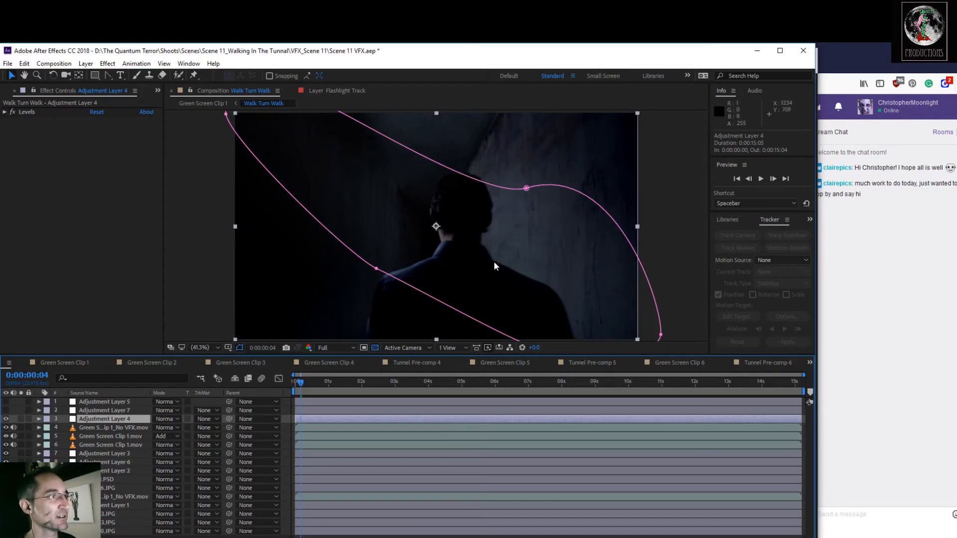
At 0:00:03:23, make Adjustment Layer 7 visible and examine its wall mask and its Levels and Hue/Saturation effects.
{"action": "left_click_drag", "start_coordinate": [301, 385], "coordinate": [427, 385]}
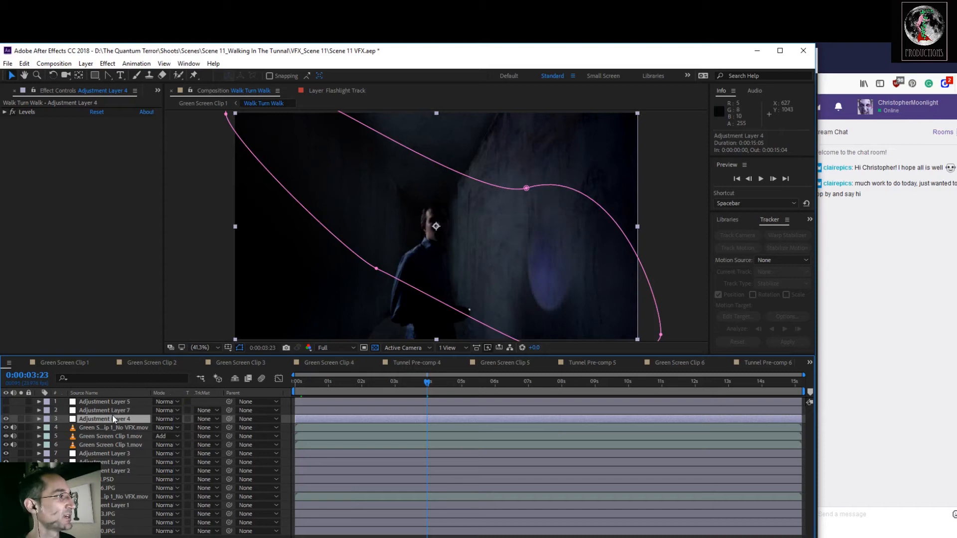
{"action": "left_click", "coordinate": [5, 419]}
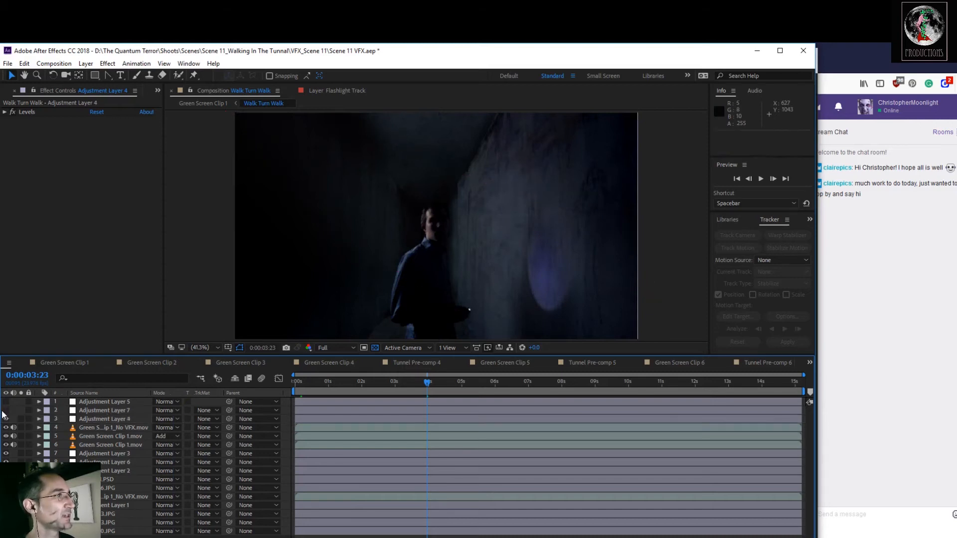
{"action": "left_click", "coordinate": [6, 411]}
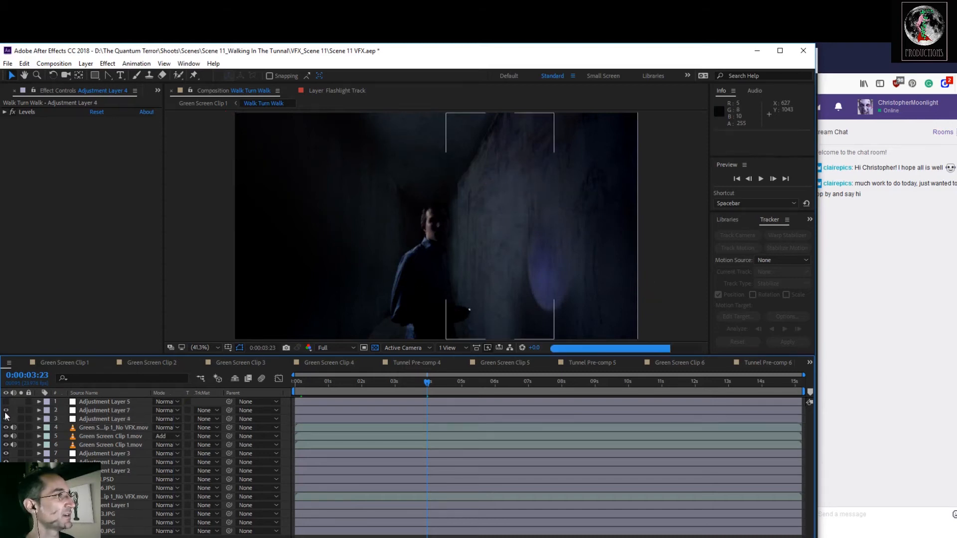
{"action": "left_click", "coordinate": [6, 411]}
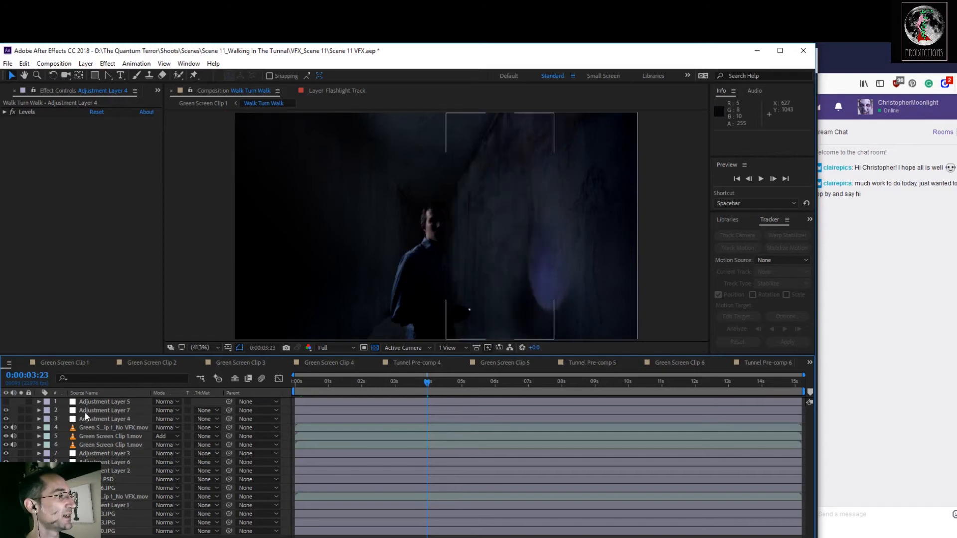
{"action": "left_click", "coordinate": [97, 408]}
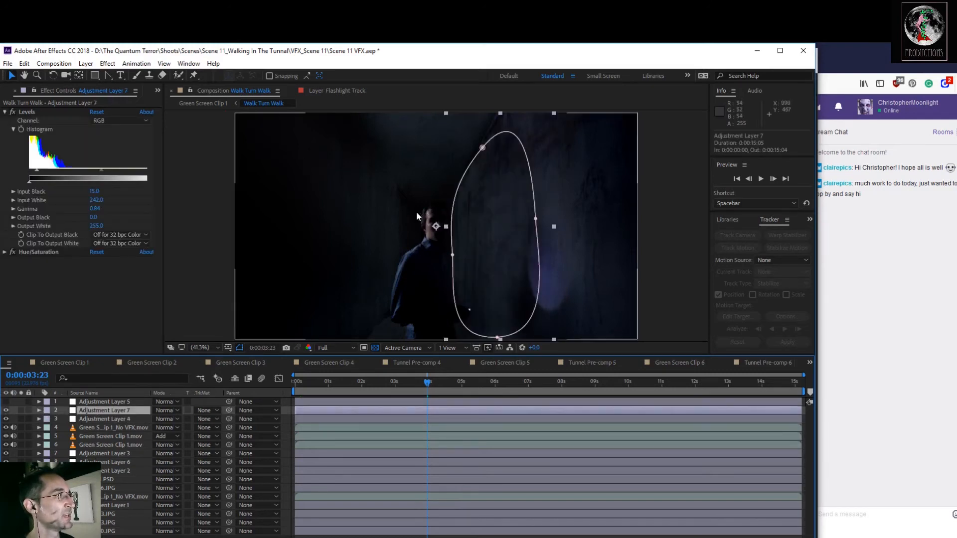
{"action": "left_click", "coordinate": [5, 113]}
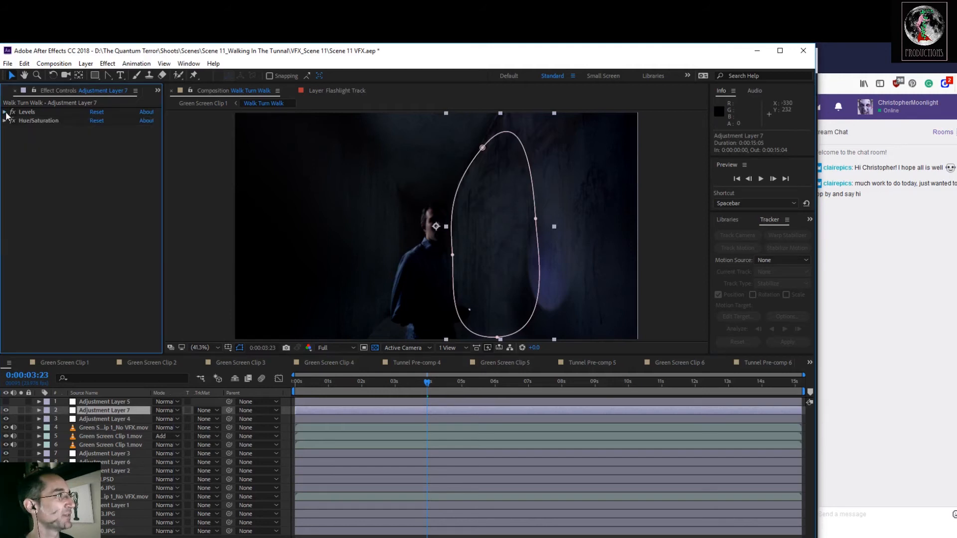
{"action": "left_click", "coordinate": [4, 121]}
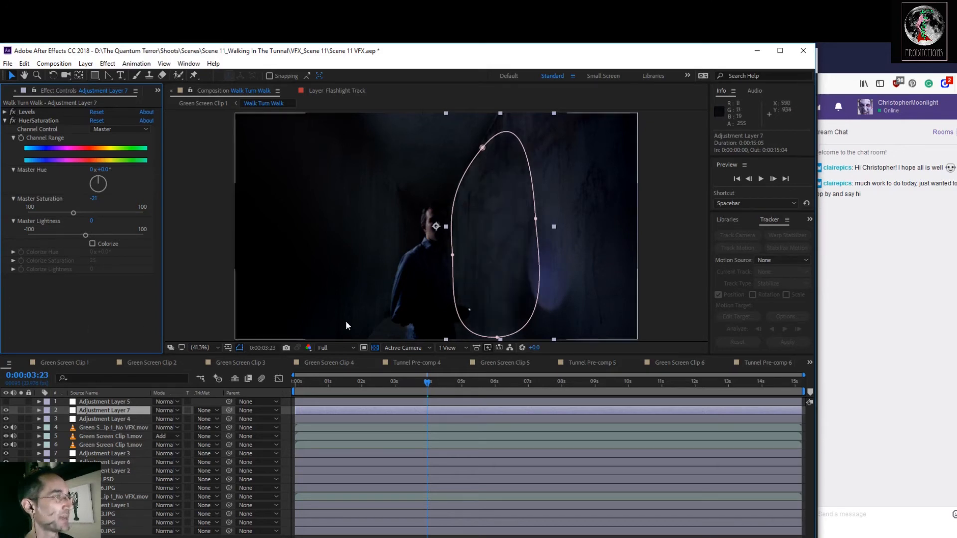
Deselect Adjustment Layer 7 and scrub through the shot to its end, back to the start and on to 0:00:02:00.
{"action": "left_click", "coordinate": [202, 536]}
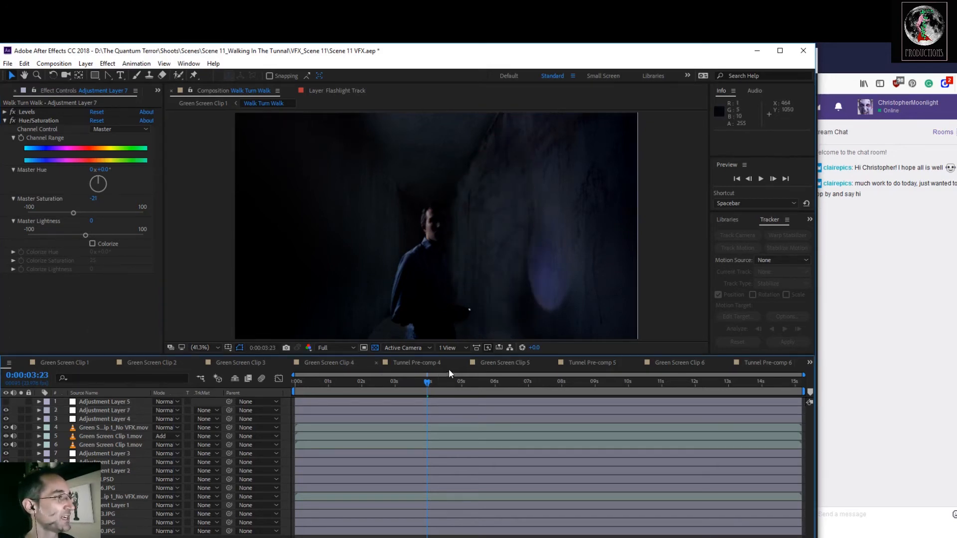
{"action": "key", "text": "space"}
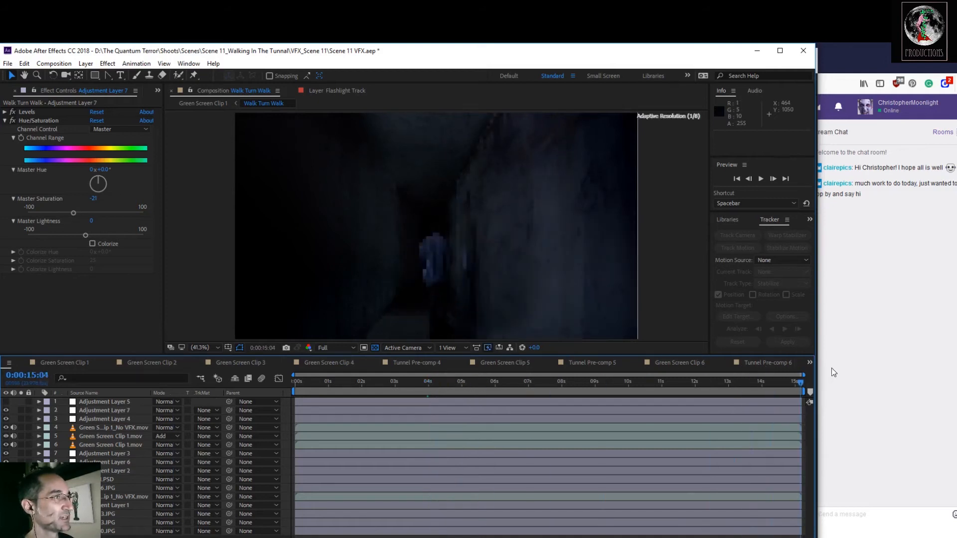
{"action": "left_click_drag", "start_coordinate": [406, 390], "coordinate": [248, 396]}
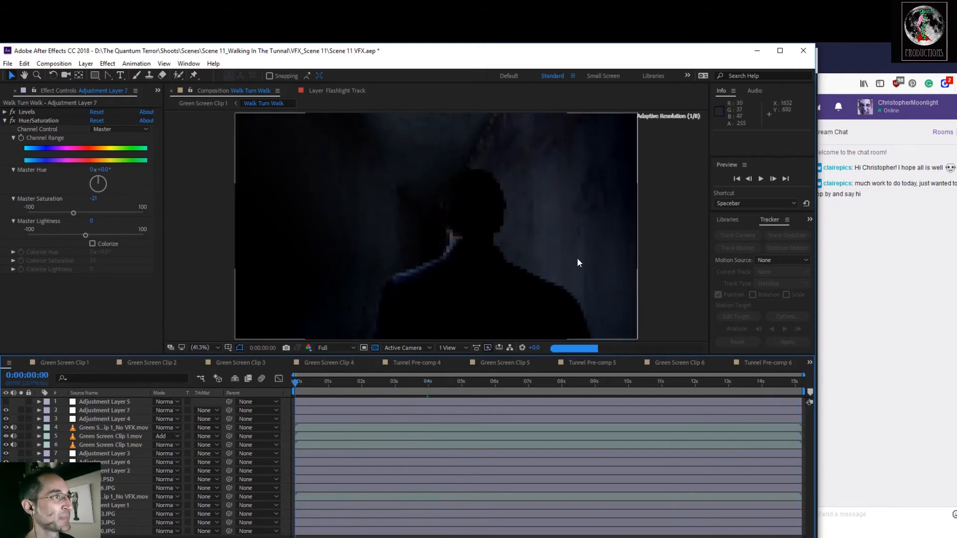
{"action": "left_click_drag", "start_coordinate": [298, 381], "coordinate": [362, 383]}
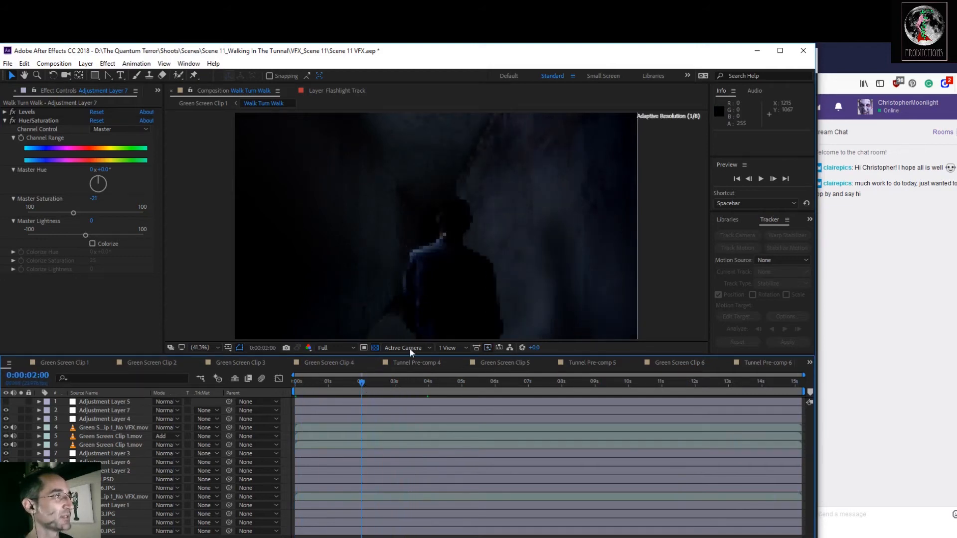
Select Adjustment Layer 5, make it visible, compare the frame with and without its color grading, and deselect it.
{"action": "left_click", "coordinate": [90, 402]}
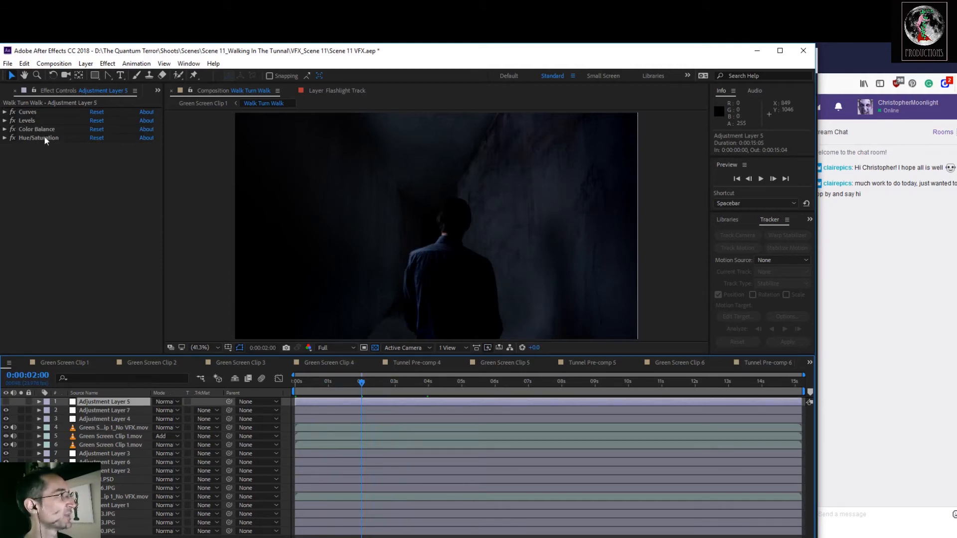
{"action": "left_click", "coordinate": [6, 402]}
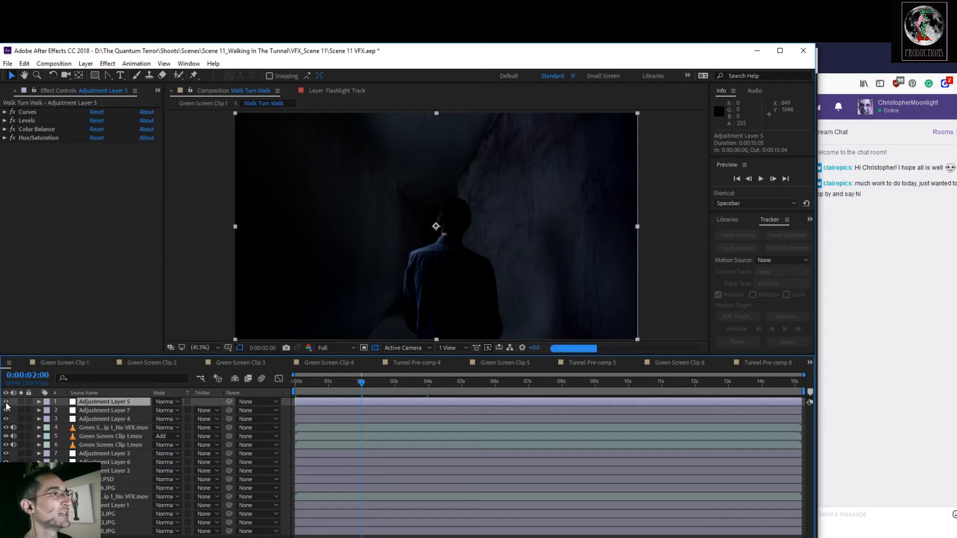
{"action": "left_click", "coordinate": [6, 401]}
{"action": "left_click", "coordinate": [6, 402]}
{"action": "left_click", "coordinate": [6, 402]}
{"action": "left_click", "coordinate": [6, 402]}
{"action": "key", "text": "F2"}
Review the completed comp between 0:00:00:00 and 0:00:05:14, settle on 0:00:03:14, and save the project.
{"action": "left_click_drag", "start_coordinate": [361, 388], "coordinate": [232, 418]}
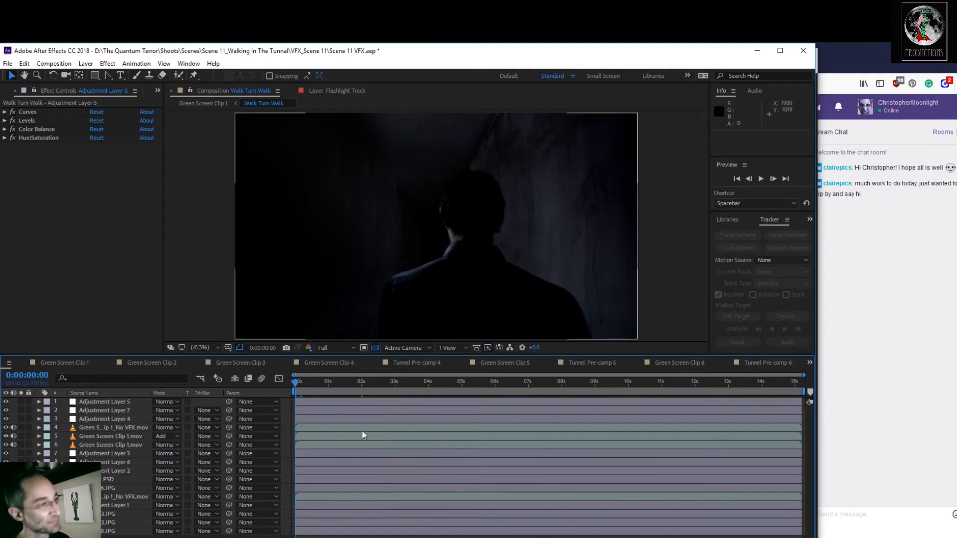
{"action": "left_click_drag", "start_coordinate": [296, 380], "coordinate": [421, 399]}
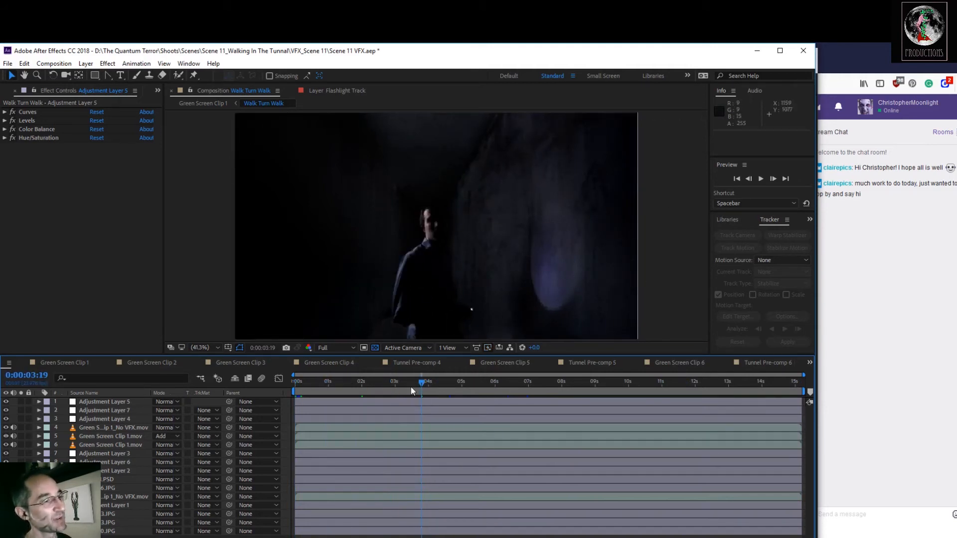
{"action": "left_click_drag", "start_coordinate": [420, 384], "coordinate": [485, 397]}
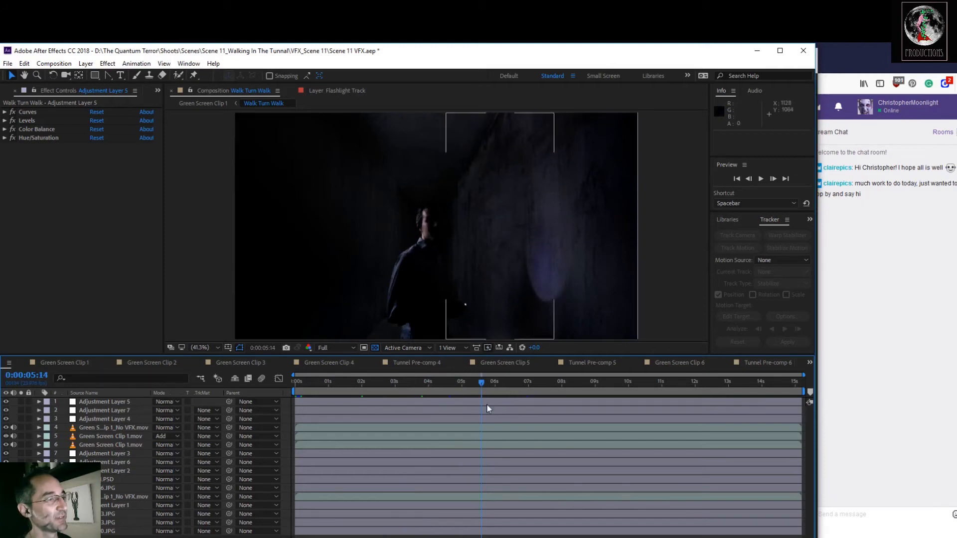
{"action": "left_click_drag", "start_coordinate": [478, 381], "coordinate": [422, 394]}
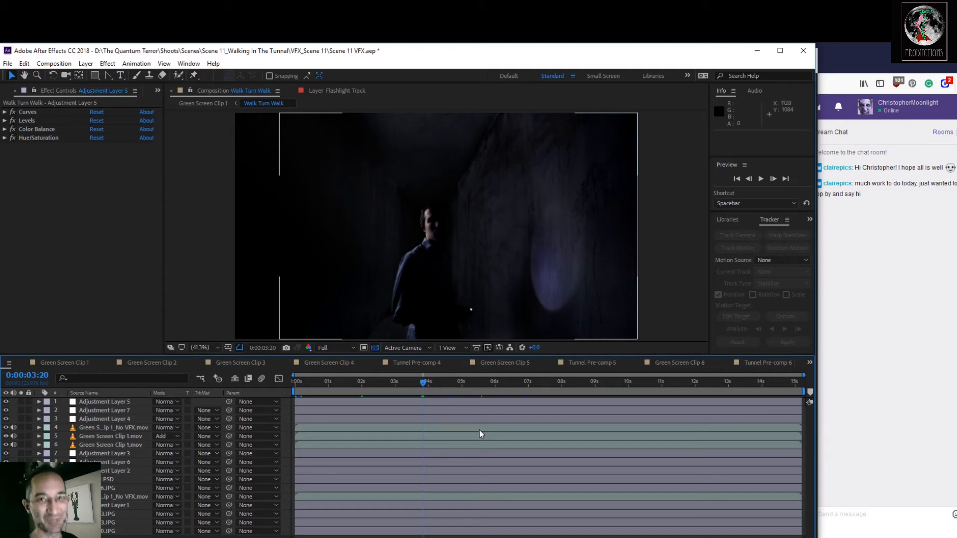
{"action": "left_click_drag", "start_coordinate": [422, 382], "coordinate": [415, 382]}
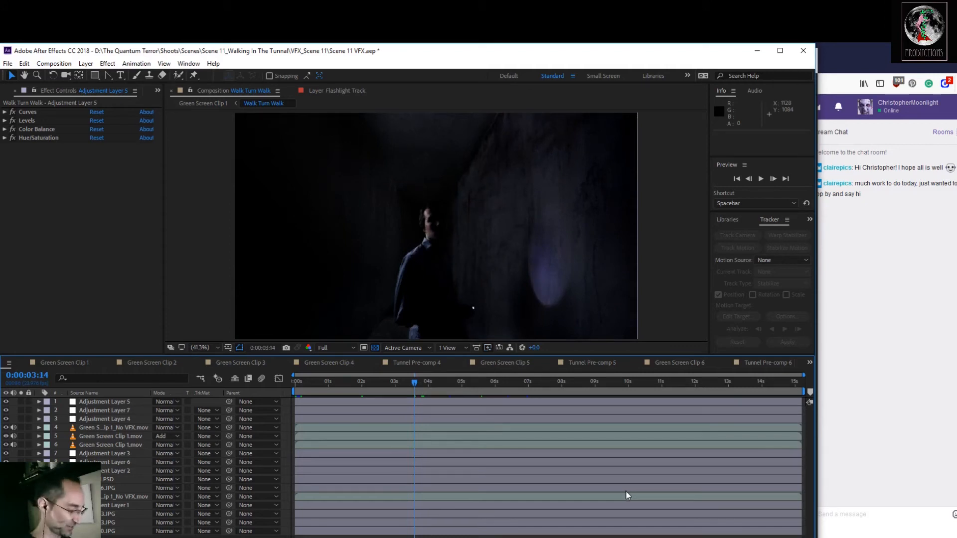
{"action": "key", "text": "ctrl+s"}
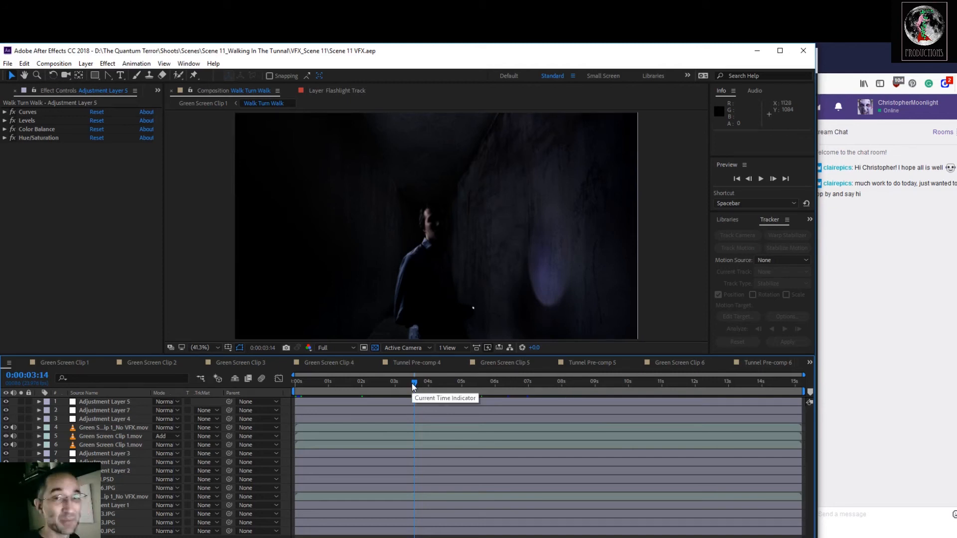
Move to 0:00:03:20, open the Green Screen Clip 1 composition, and advance it to 0:00:04:00.
{"action": "left_click_drag", "start_coordinate": [412, 384], "coordinate": [421, 435]}
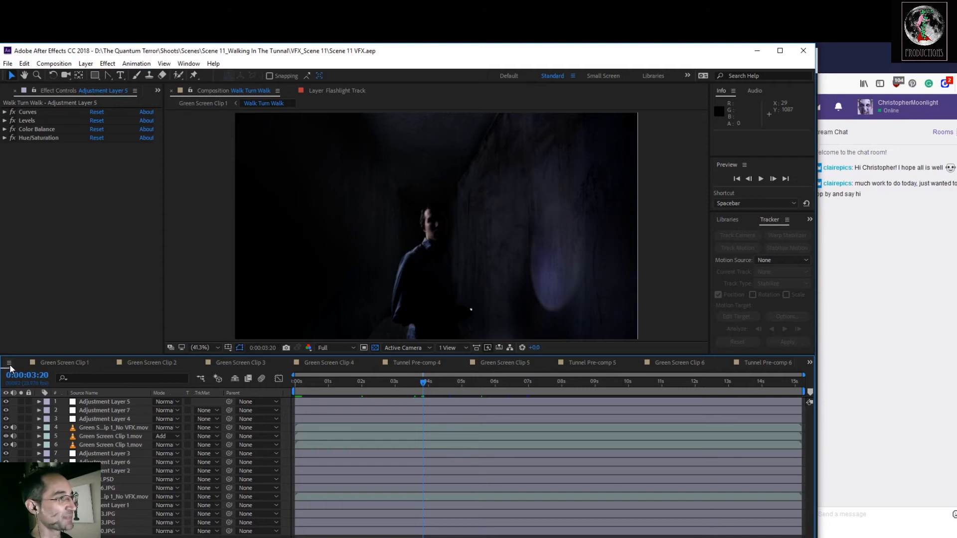
{"action": "left_click", "coordinate": [41, 364]}
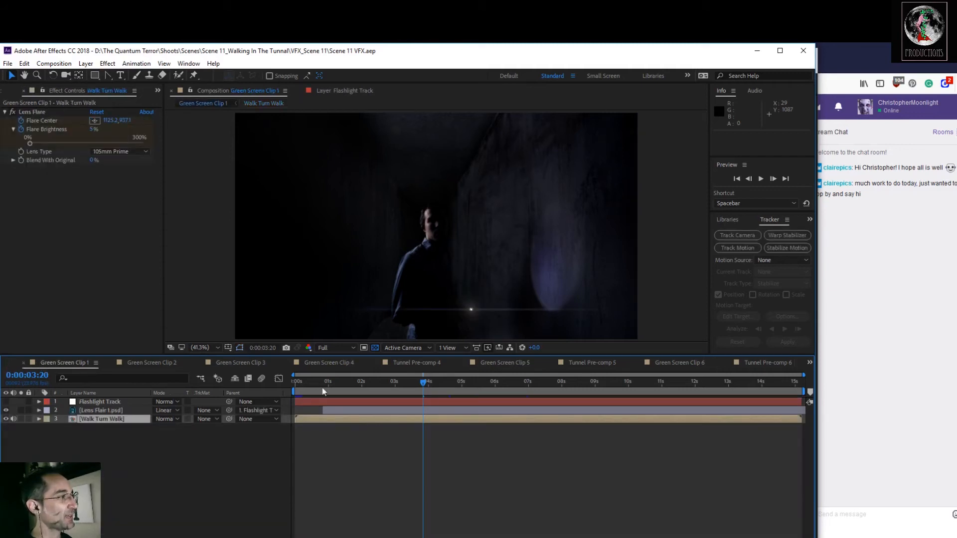
{"action": "left_click_drag", "start_coordinate": [422, 382], "coordinate": [427, 409]}
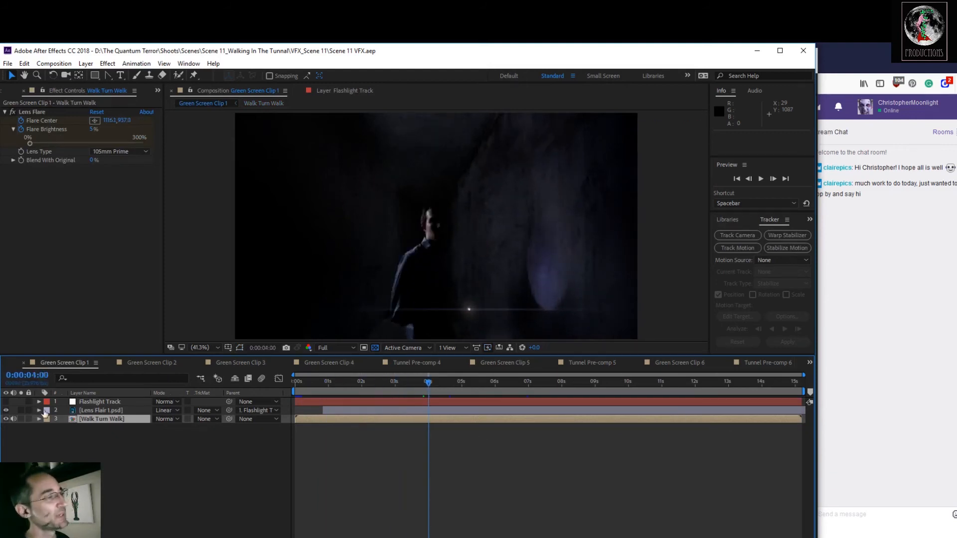
Compare the flashlight with and without the Lens Flair 1.psd layer up to 0:00:04:18, leaving the layer visible.
{"action": "left_click", "coordinate": [6, 411]}
{"action": "left_click", "coordinate": [6, 411]}
{"action": "left_click", "coordinate": [6, 411]}
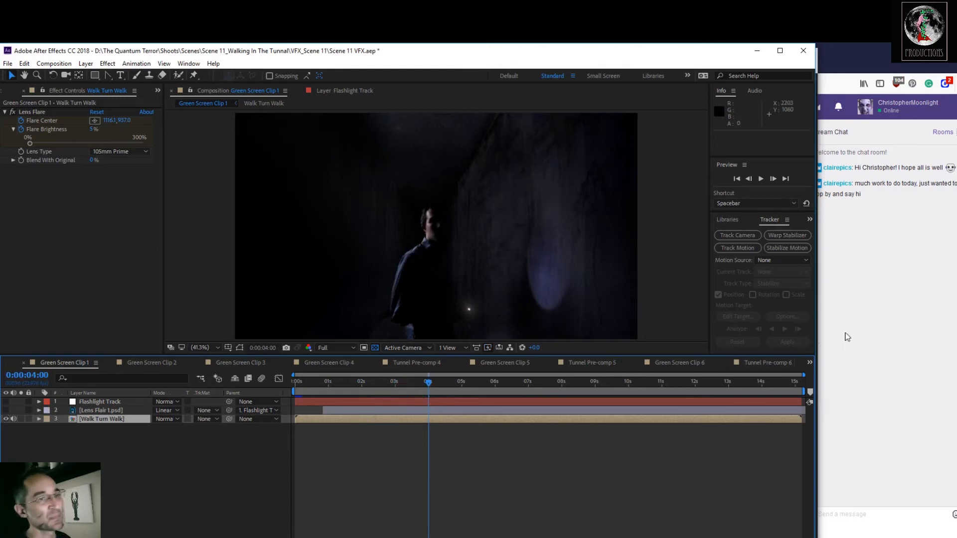
{"action": "left_click_drag", "start_coordinate": [430, 372], "coordinate": [454, 409]}
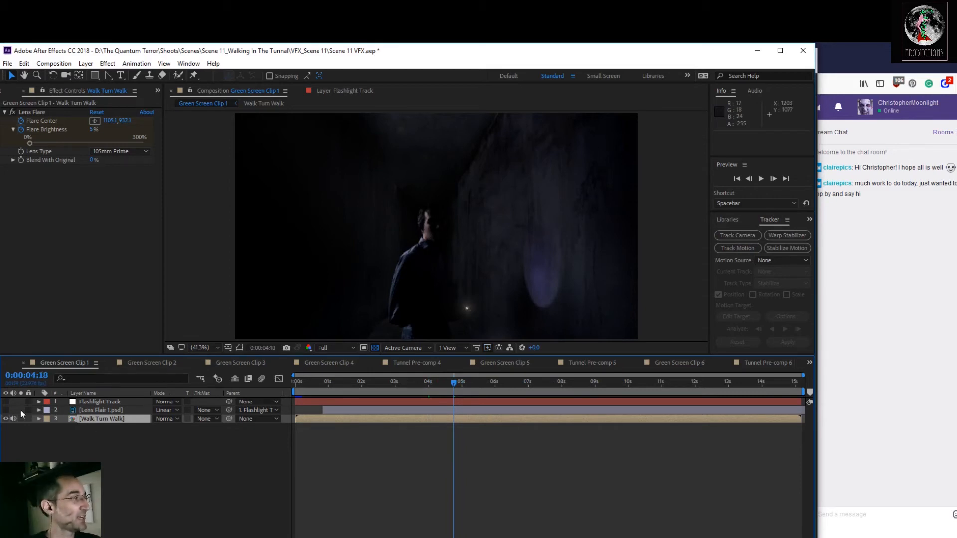
{"action": "left_click", "coordinate": [6, 412]}
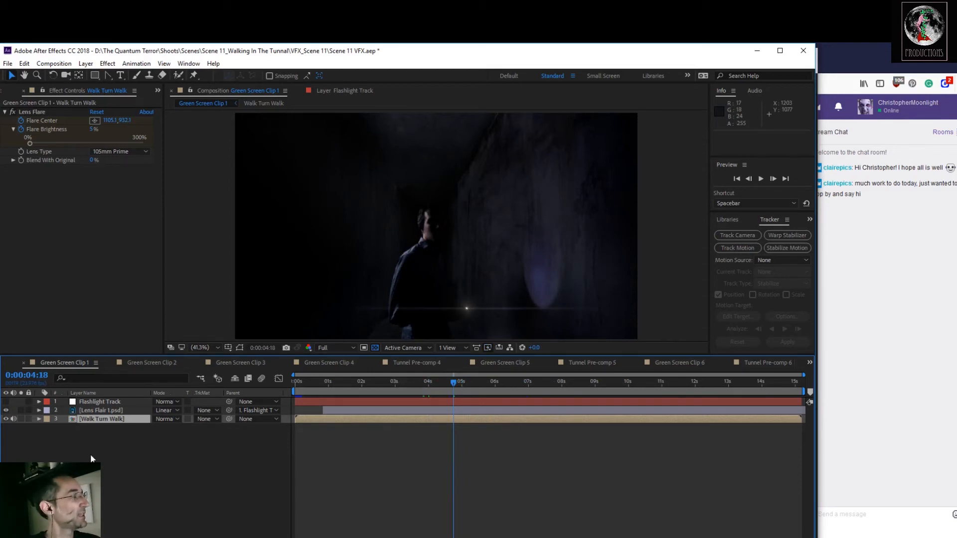
Switch to the VFX_Scene 11 folder in File Explorer, browse the Scenes folder for the lens flare file, and return to VFX_Scene 11.
{"action": "mouse_move", "coordinate": [261, 537]}
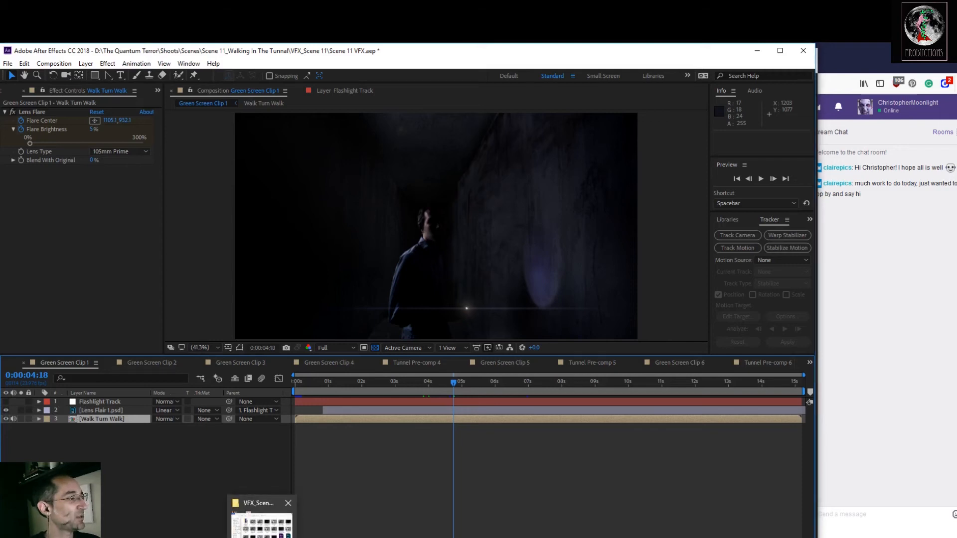
{"action": "left_click", "coordinate": [262, 519]}
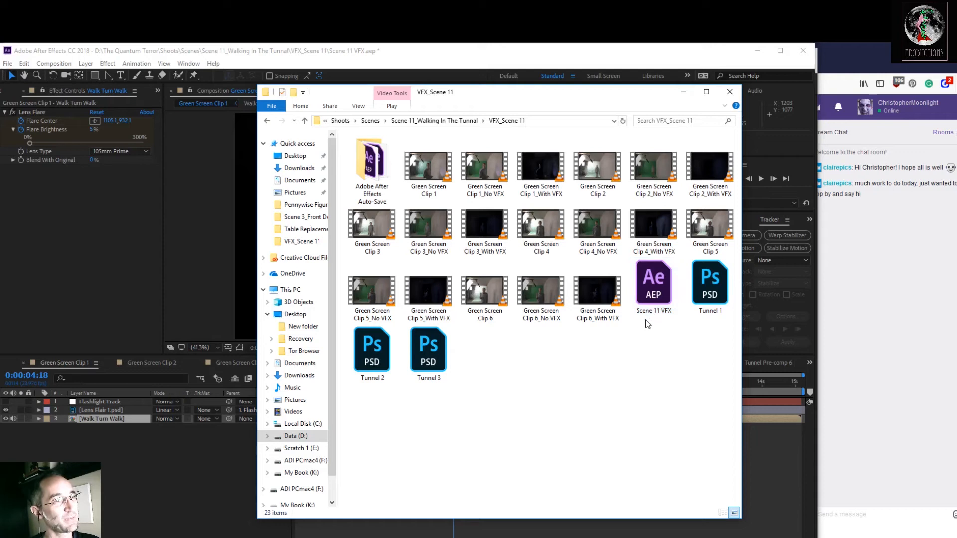
{"action": "left_click", "coordinate": [369, 121]}
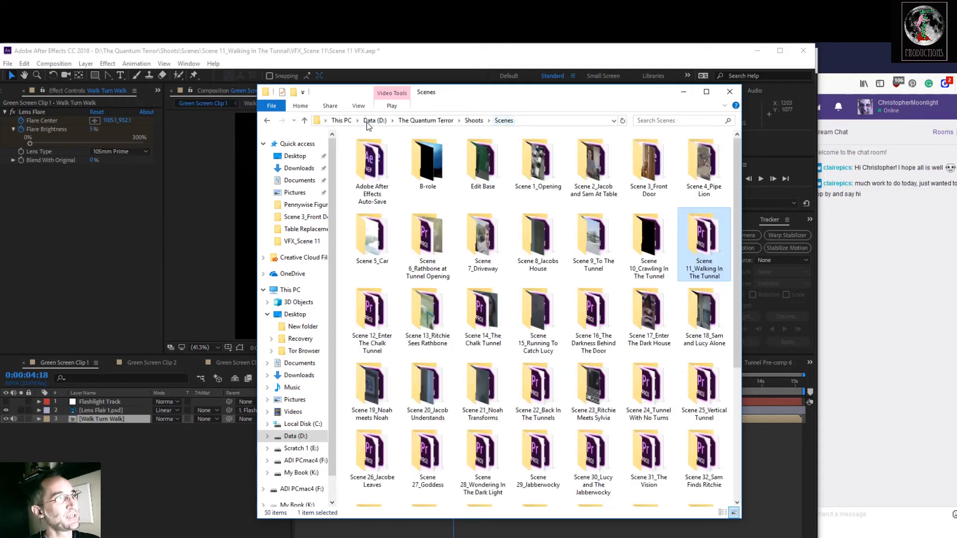
{"action": "left_click", "coordinate": [441, 171]}
{"action": "scroll", "coordinate": [449, 441], "scroll_direction": "down", "scroll_amount": 3}
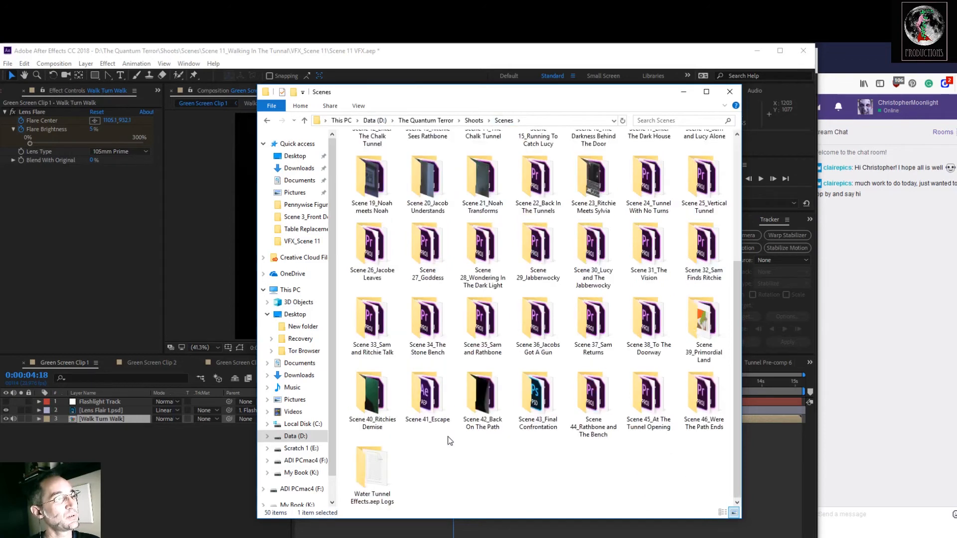
{"action": "scroll", "coordinate": [449, 440], "scroll_direction": "up", "scroll_amount": 3}
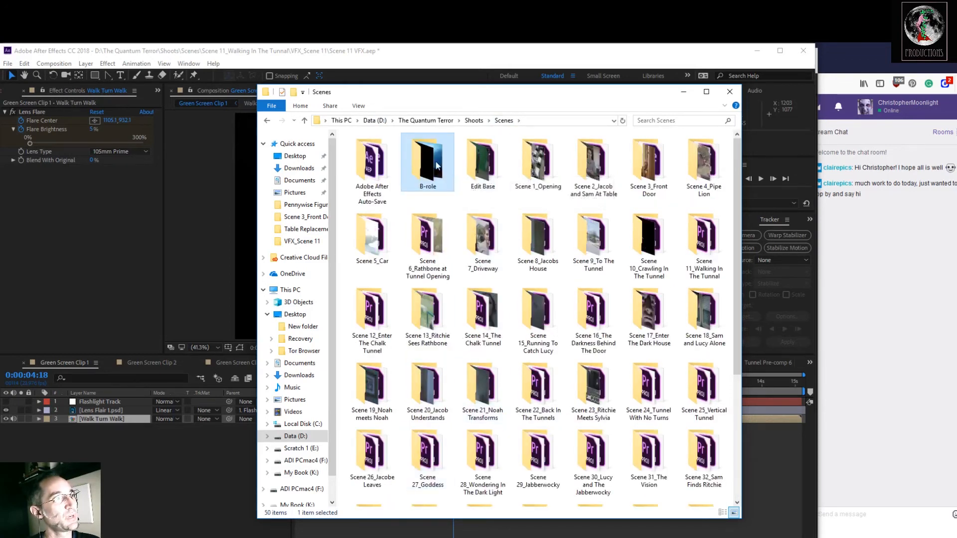
{"action": "left_click", "coordinate": [267, 121]}
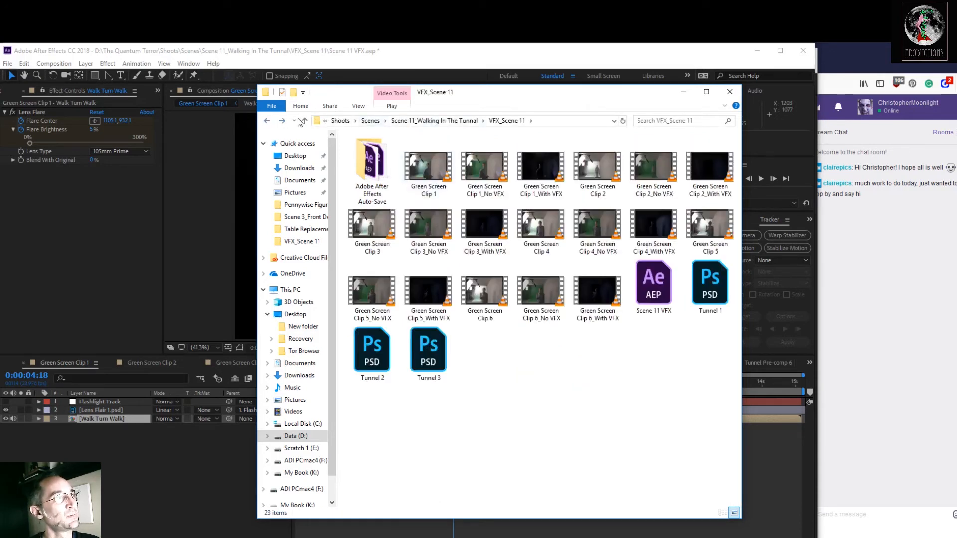
Go up to the Shoots folder, enter FX Assests, and open the Lens Flair 1 Photoshop file.
{"action": "left_click", "coordinate": [341, 121]}
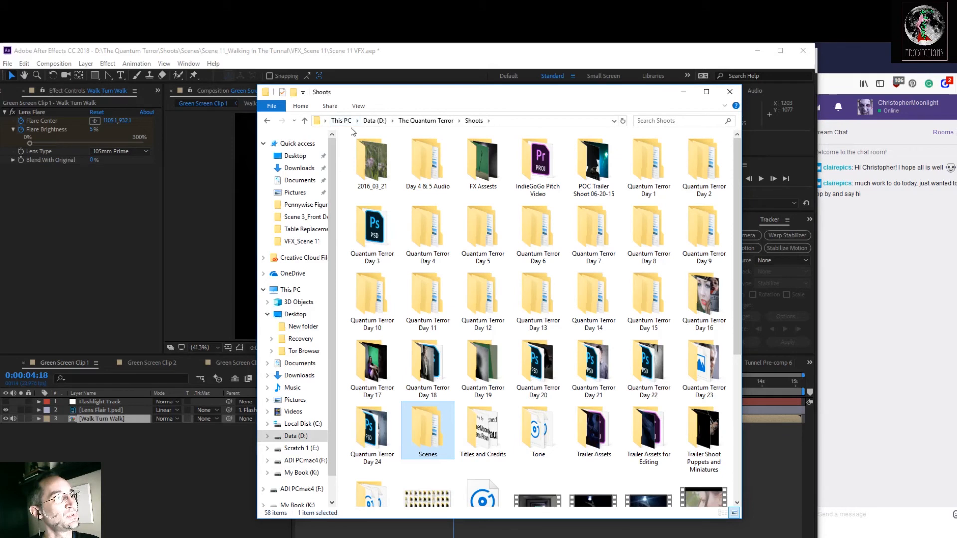
{"action": "double_click", "coordinate": [482, 165]}
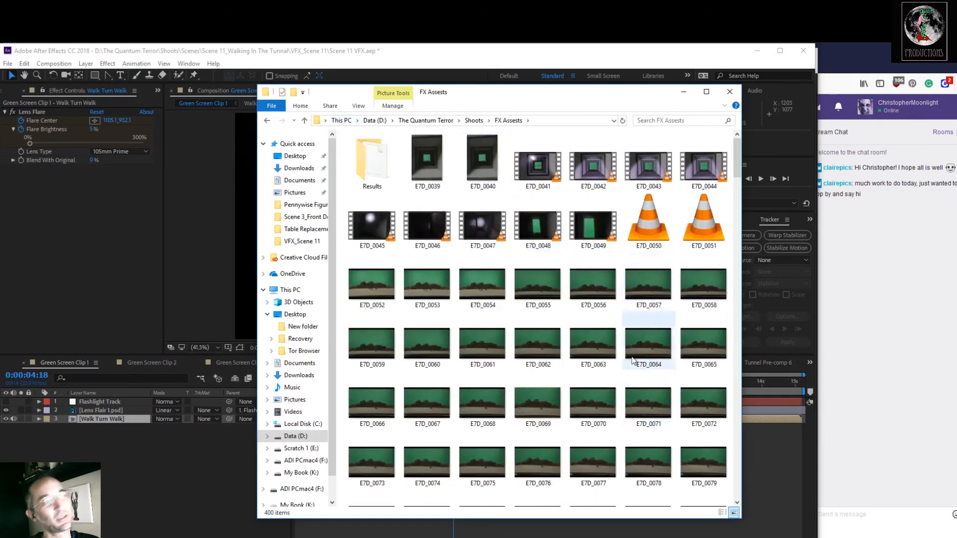
{"action": "scroll", "coordinate": [636, 367], "scroll_direction": "down", "scroll_amount": 20}
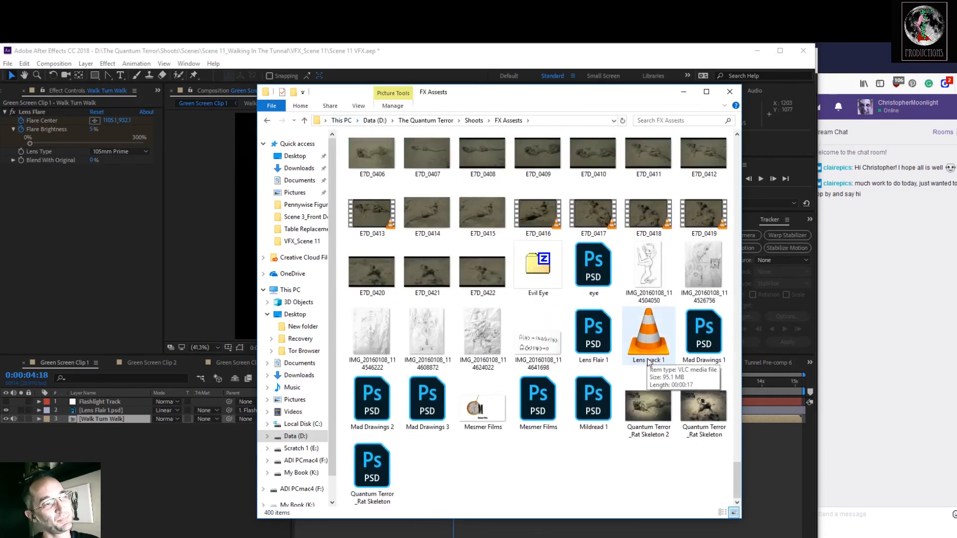
{"action": "double_click", "coordinate": [603, 320]}
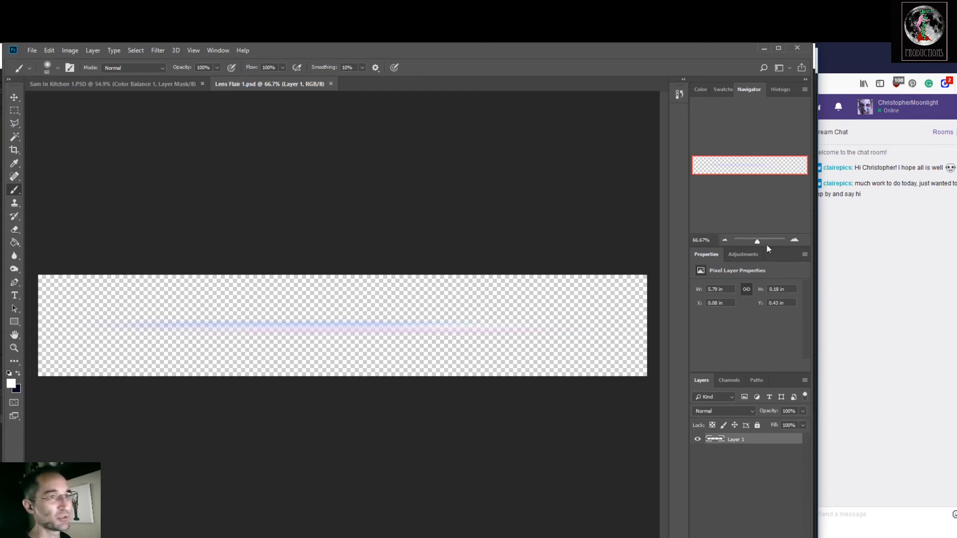
Examine the painted streak in Lens Flair 1.psd up close in Photoshop, and switch back to After Effects.
{"action": "left_click_drag", "start_coordinate": [756, 241], "coordinate": [763, 238]}
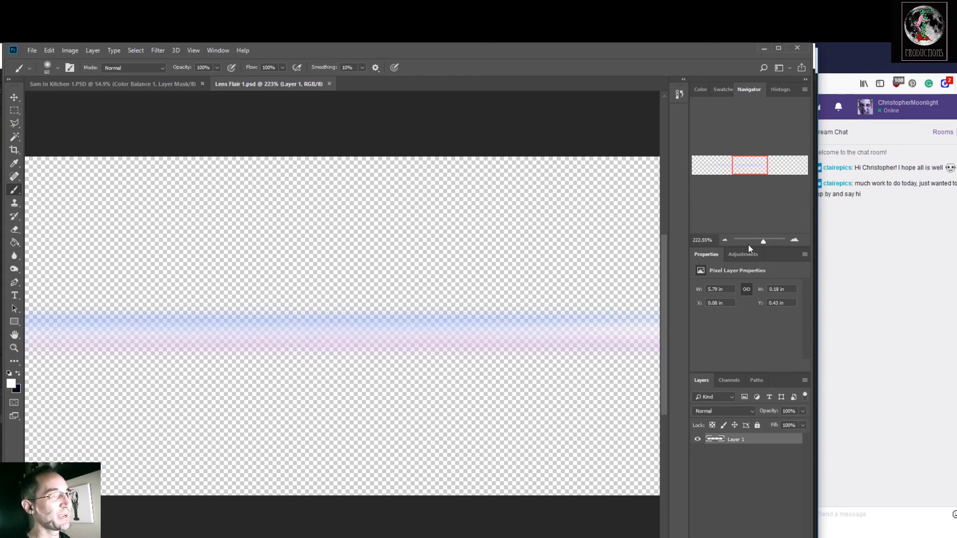
{"action": "left_click_drag", "start_coordinate": [764, 240], "coordinate": [758, 239]}
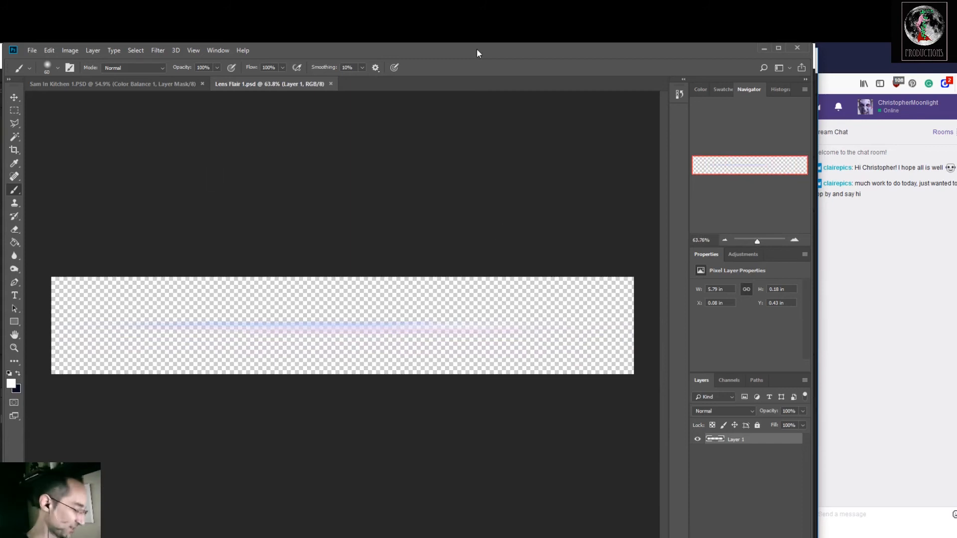
{"action": "key", "text": "alt+Tab"}
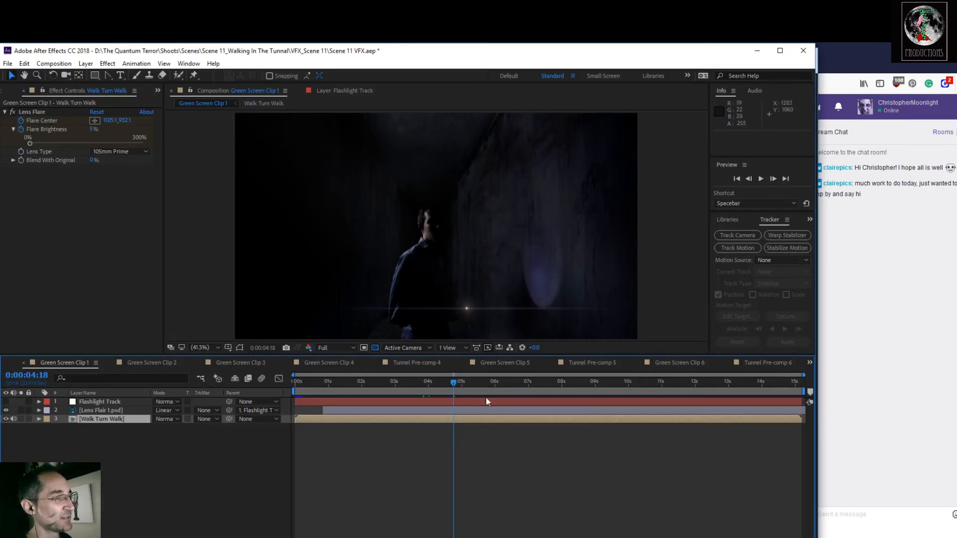
Check the blending mode of the Lens Flair 1.psd layer, leave it on Linear Light, and deselect the layer.
{"action": "left_click", "coordinate": [105, 410]}
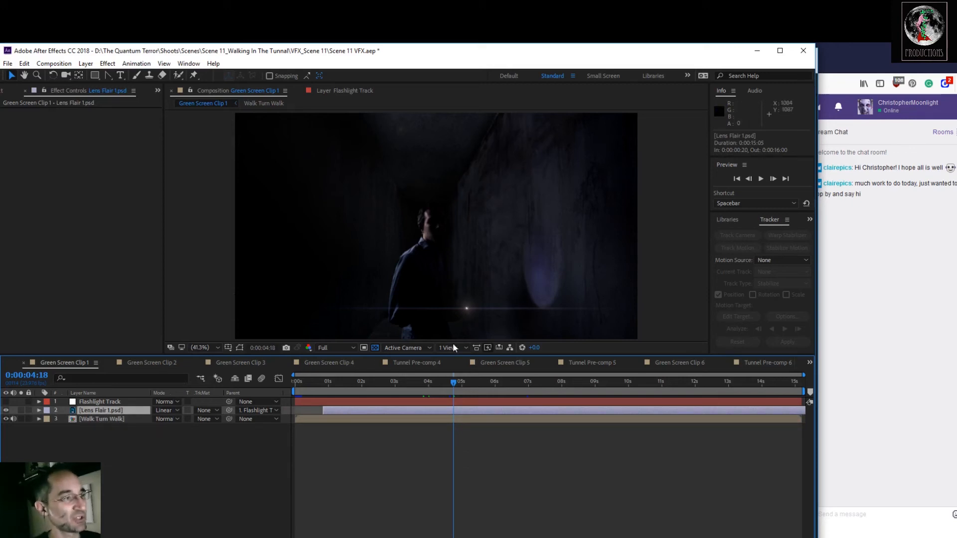
{"action": "left_click", "coordinate": [176, 410]}
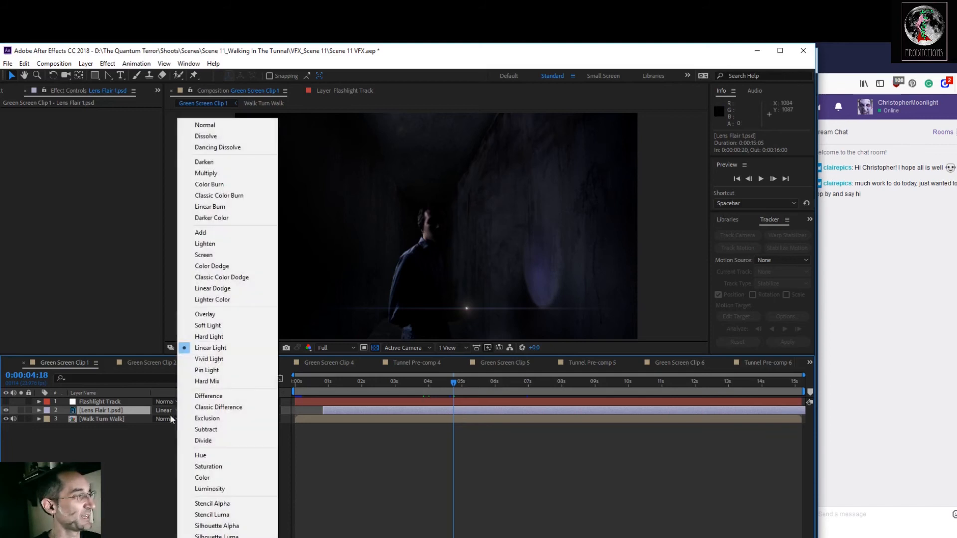
{"action": "left_click", "coordinate": [173, 452]}
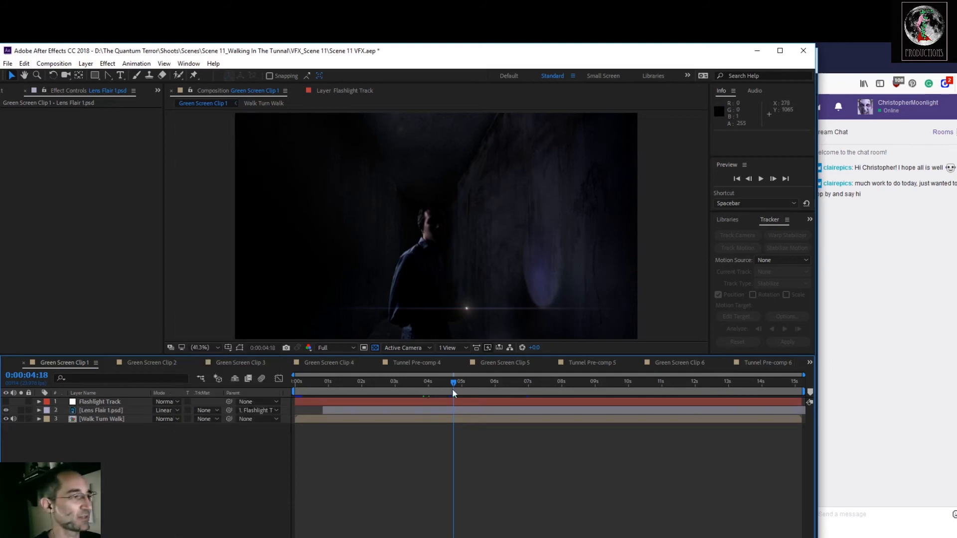
Preview the comp from 0:00:09:18 and expand the Lens Flair 1.psd layer to show its transform keyframes.
{"action": "left_click_drag", "start_coordinate": [453, 383], "coordinate": [620, 374]}
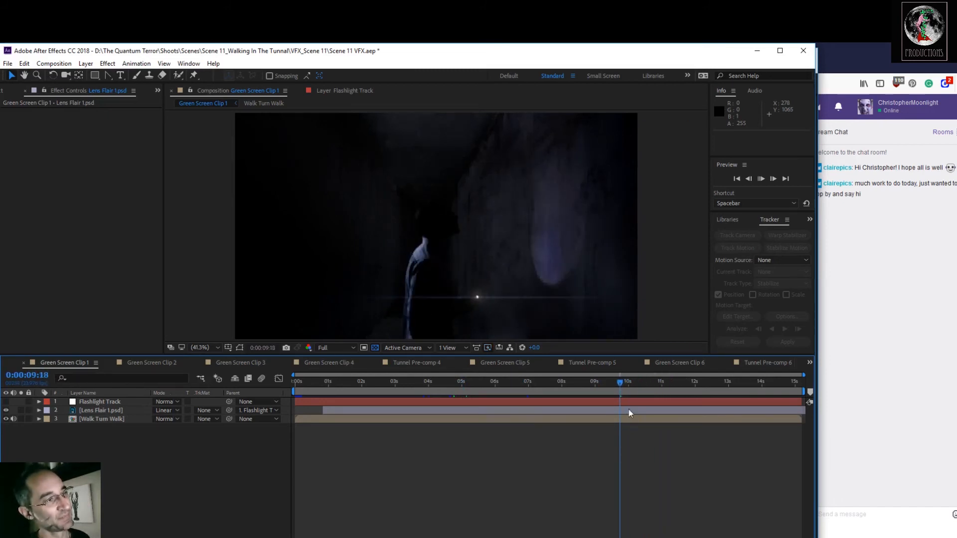
{"action": "key", "text": "space"}
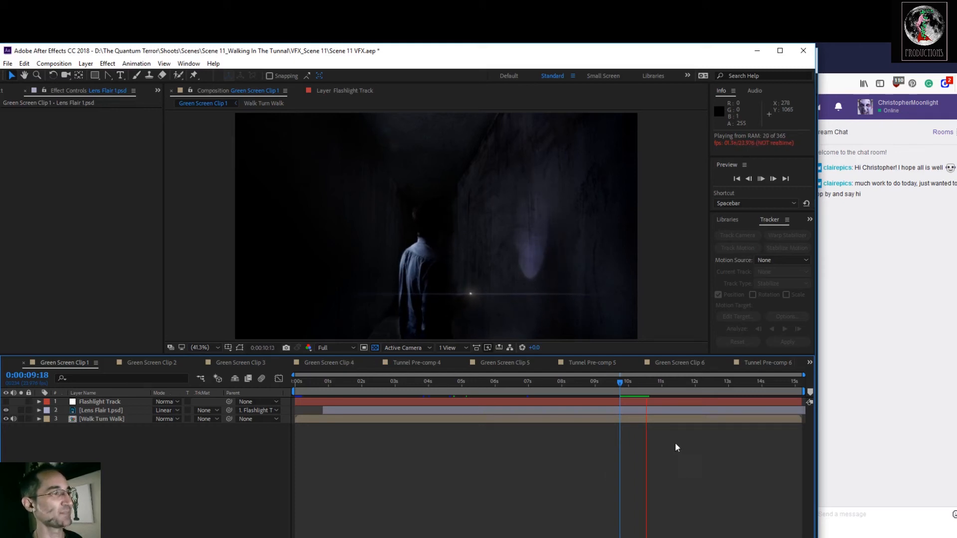
{"action": "left_click", "coordinate": [39, 410]}
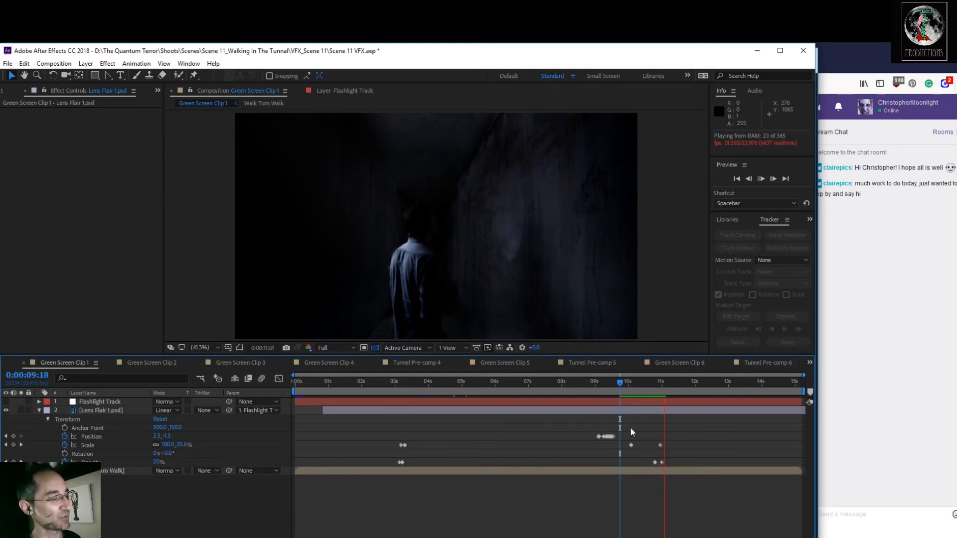
{"action": "key", "text": "space"}
Review the flare's scale and opacity keyframes around 0:00:11:00 and 0:00:09:17, settle on 0:00:10:03, and collapse the Lens Flair 1.psd layer.
{"action": "left_click", "coordinate": [662, 385]}
{"action": "left_click_drag", "start_coordinate": [663, 387], "coordinate": [619, 387]}
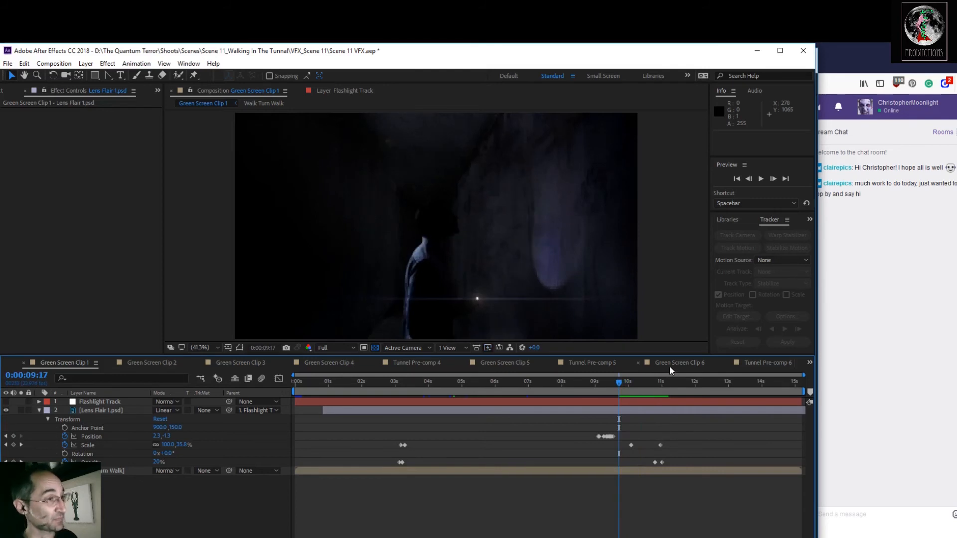
{"action": "left_click_drag", "start_coordinate": [619, 383], "coordinate": [633, 391]}
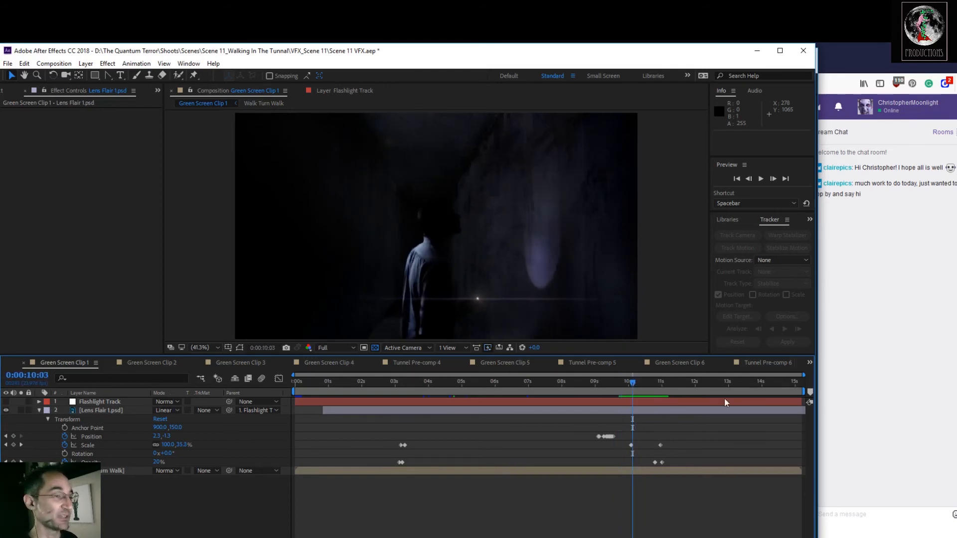
{"action": "left_click", "coordinate": [39, 410]}
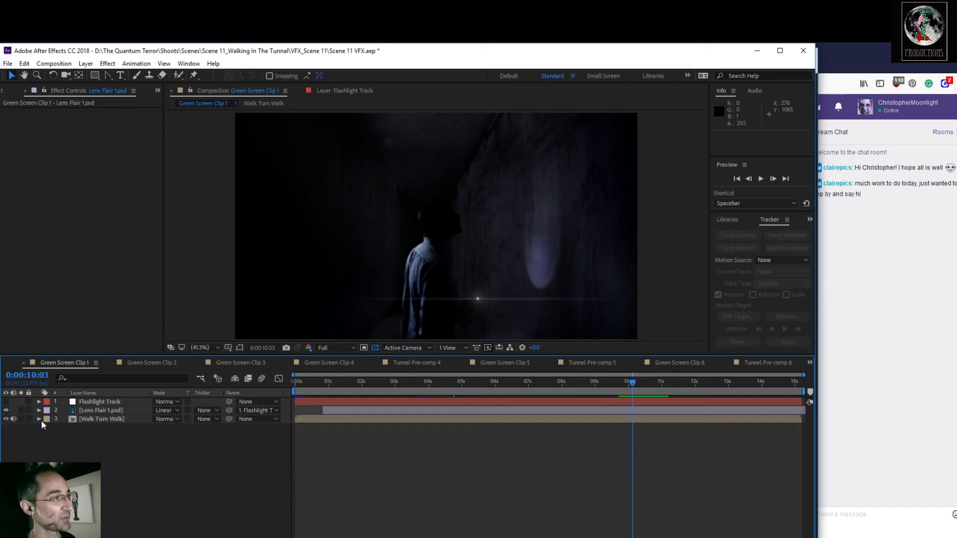
Expand the Walk Turn Walk layer, select its Lens Flare effect, and try the 35mm Prime and 50-300mm Zoom lens types, ending on 35mm Prime.
{"action": "left_click", "coordinate": [39, 419]}
{"action": "left_click", "coordinate": [67, 444]}
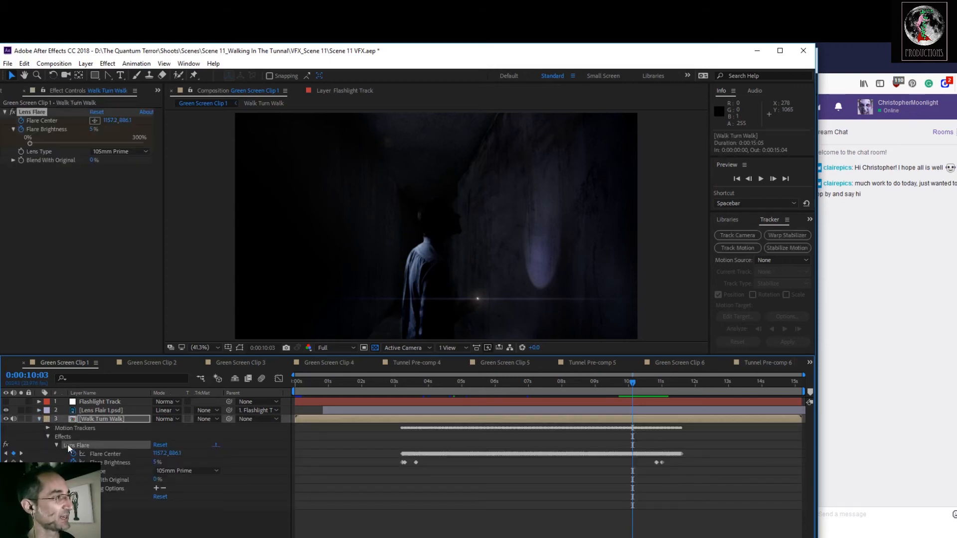
{"action": "left_click", "coordinate": [116, 152]}
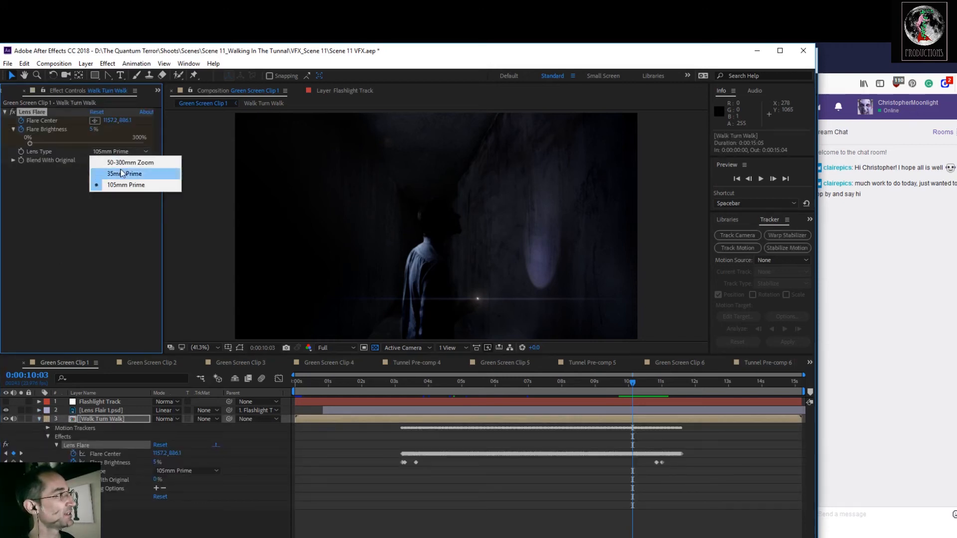
{"action": "left_click", "coordinate": [123, 174]}
{"action": "left_click", "coordinate": [118, 153]}
{"action": "left_click", "coordinate": [119, 163]}
{"action": "left_click", "coordinate": [116, 151]}
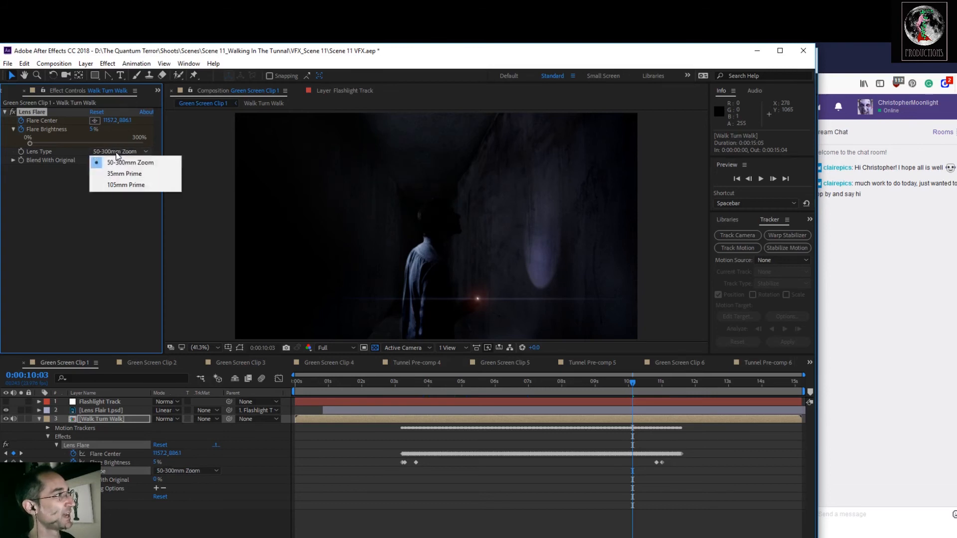
{"action": "left_click", "coordinate": [122, 174]}
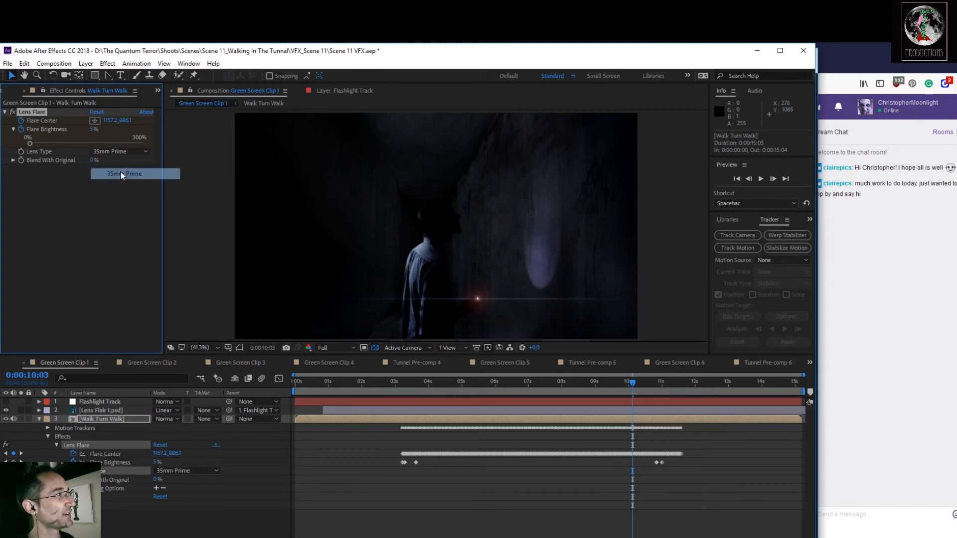
Try a Flare Brightness of 84% at 0:00:06:21, and undo the brightness change.
{"action": "left_click_drag", "start_coordinate": [471, 383], "coordinate": [525, 384]}
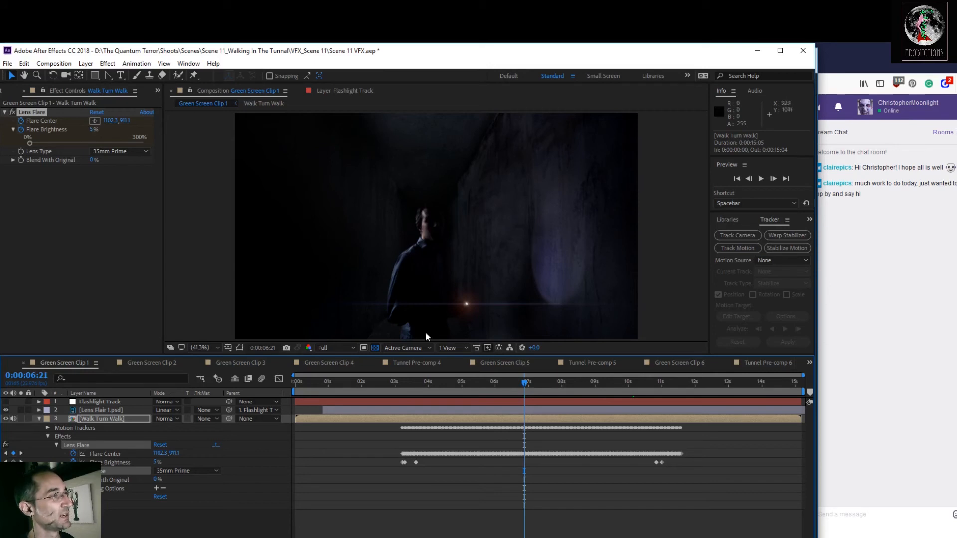
{"action": "left_click_drag", "start_coordinate": [92, 128], "coordinate": [131, 128]}
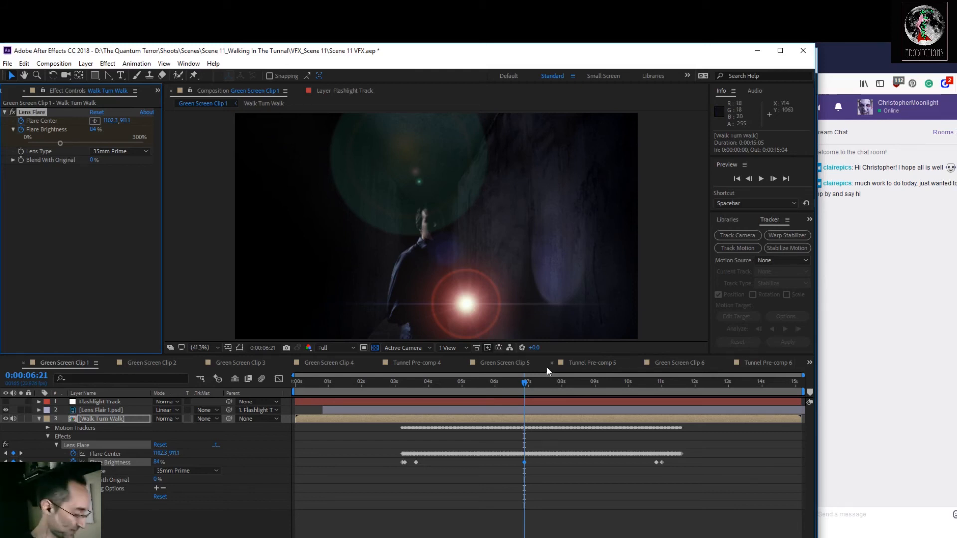
{"action": "key", "text": "ctrl+z"}
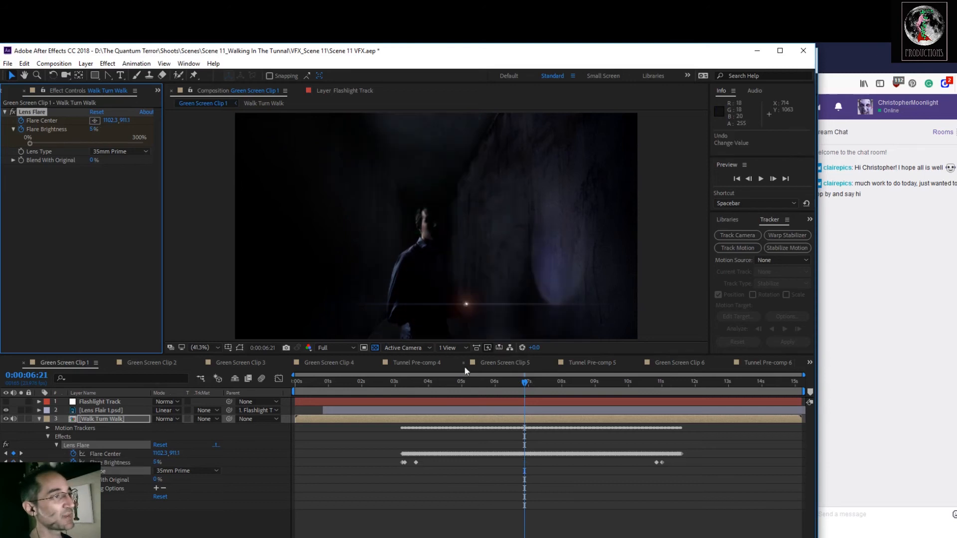
Set the Lens Flare effect's Lens Type to 105mm Prime and move to 0:00:07:11.
{"action": "left_click", "coordinate": [130, 151]}
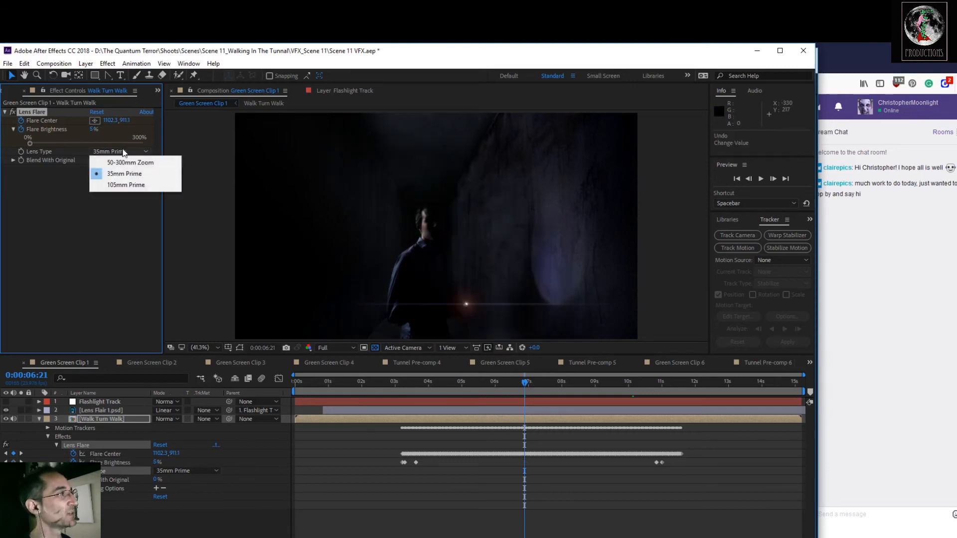
{"action": "left_click", "coordinate": [130, 192]}
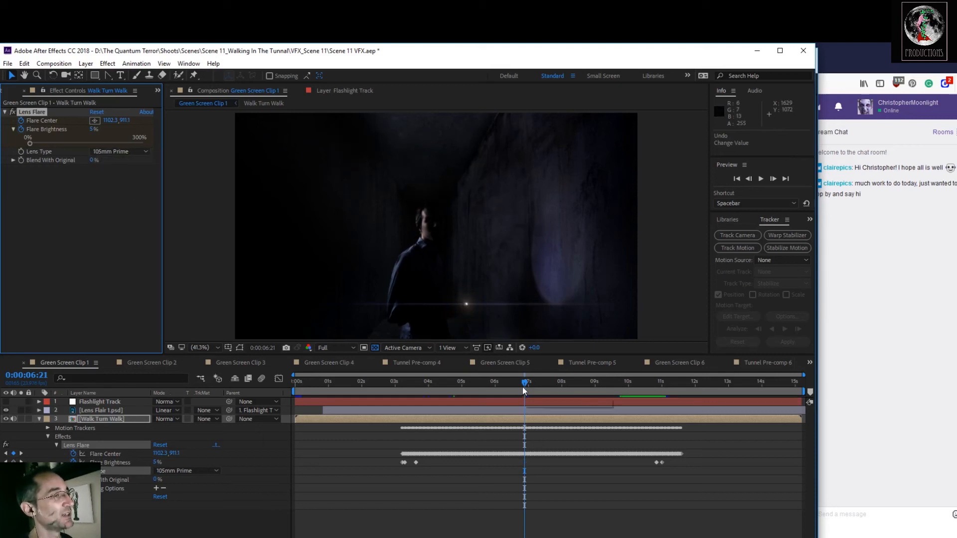
{"action": "left_click_drag", "start_coordinate": [531, 384], "coordinate": [549, 383]}
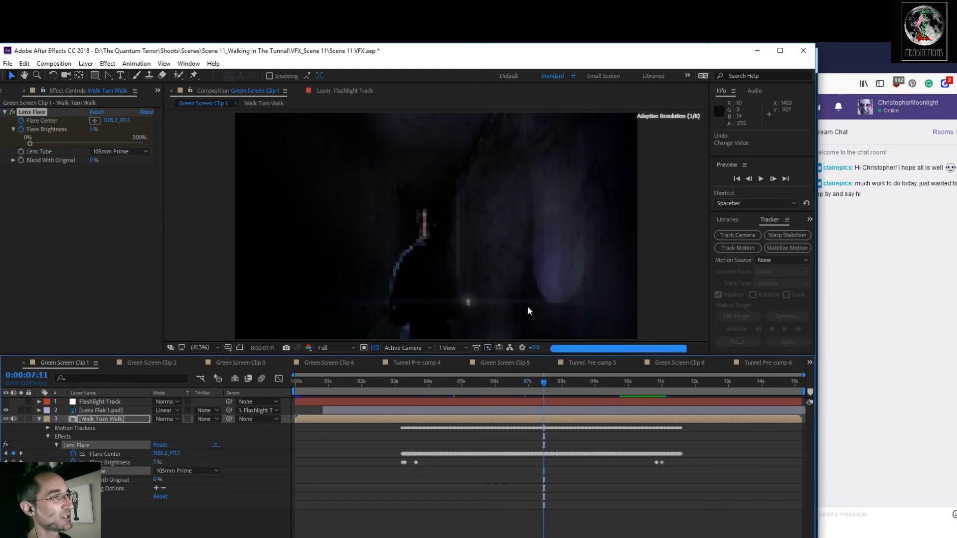
Inspect the 105mm Prime flare around the flashlight and the tunnel area above the actor in close-up at 200%.
{"action": "scroll", "coordinate": [485, 293], "scroll_direction": "up", "scroll_amount": 3}
{"action": "key", "text": "space"}
{"action": "left_click_drag", "start_coordinate": [508, 326], "coordinate": [462, 97]}
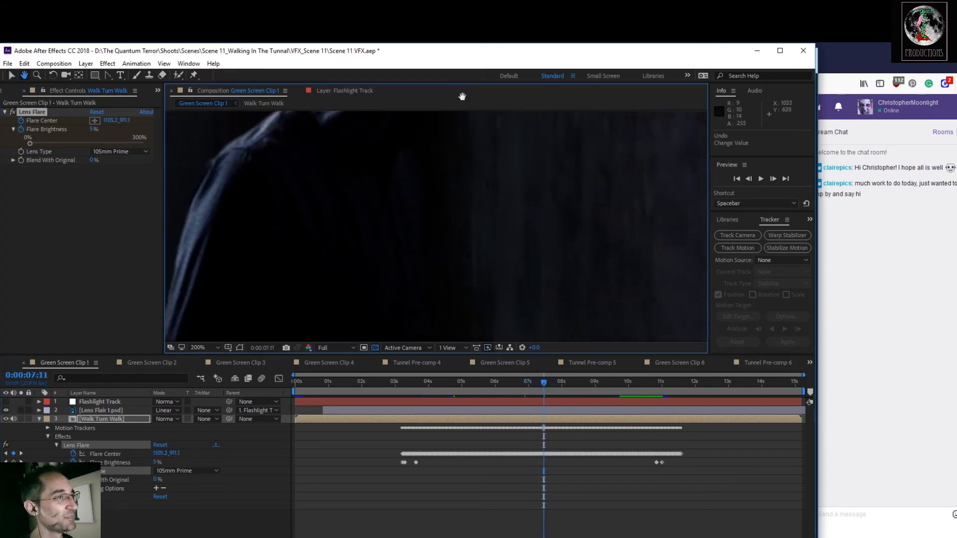
{"action": "left_click_drag", "start_coordinate": [487, 331], "coordinate": [462, 207]}
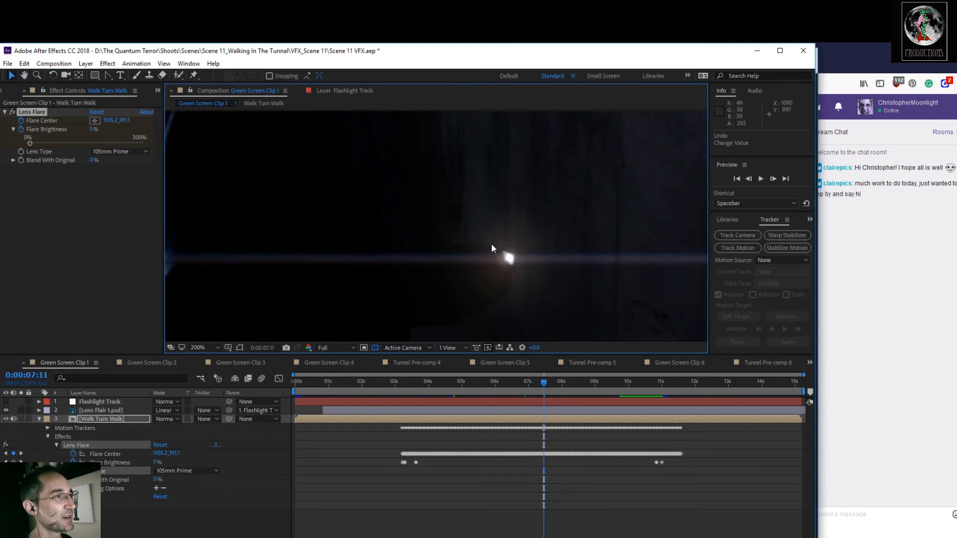
{"action": "scroll", "coordinate": [491, 243], "scroll_direction": "down", "scroll_amount": 2}
{"action": "key", "text": "space"}
{"action": "left_click_drag", "start_coordinate": [434, 172], "coordinate": [477, 288]}
{"action": "left_click_drag", "start_coordinate": [447, 188], "coordinate": [483, 297]}
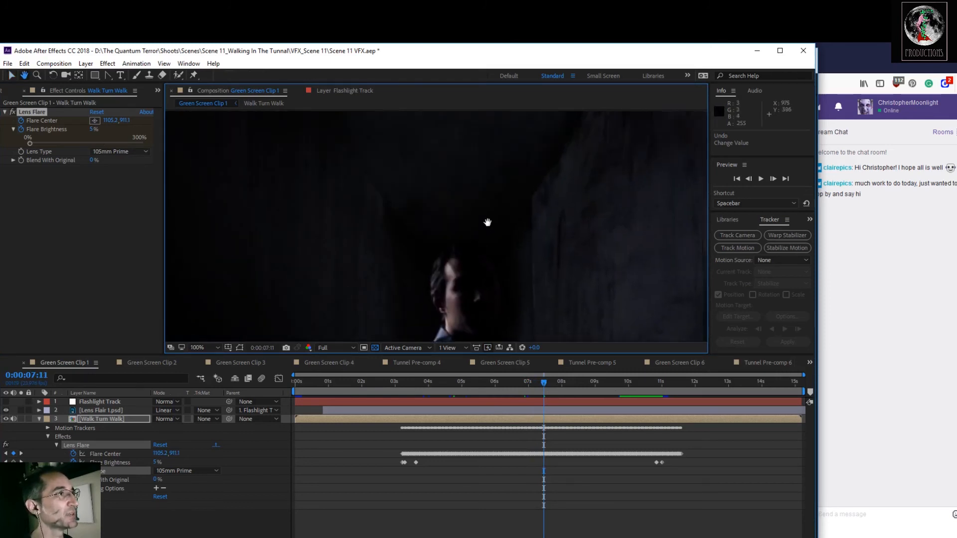
{"action": "scroll", "coordinate": [464, 230], "scroll_direction": "up", "scroll_amount": 1}
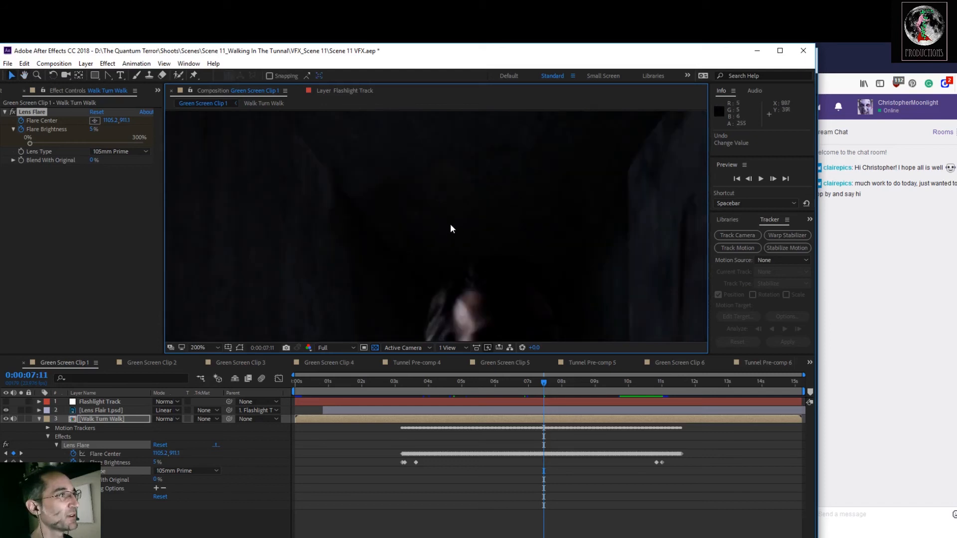
Toggle the Lens Flare effect off and on to compare the shot, and examine the flashlight's glow and streak up close.
{"action": "left_click", "coordinate": [13, 112]}
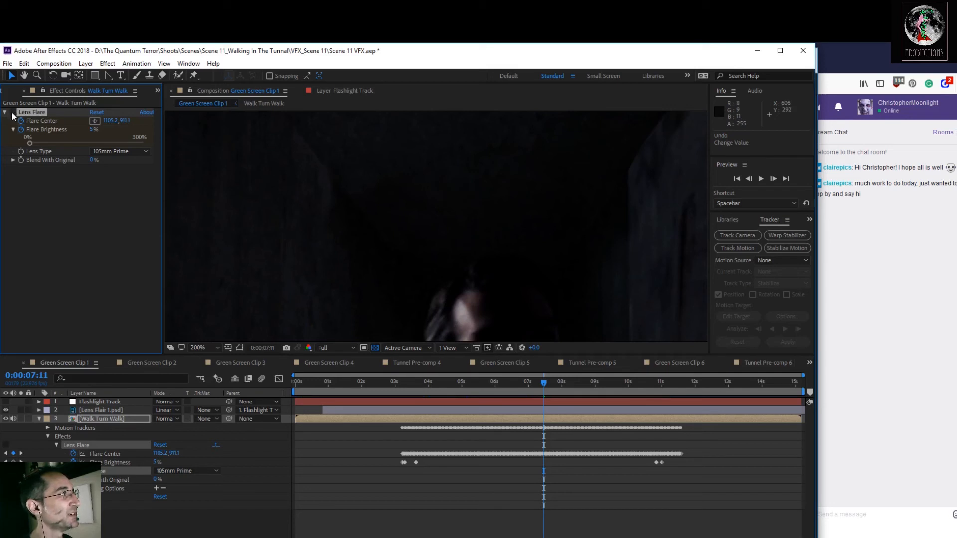
{"action": "scroll", "coordinate": [343, 229], "scroll_direction": "down", "scroll_amount": 6}
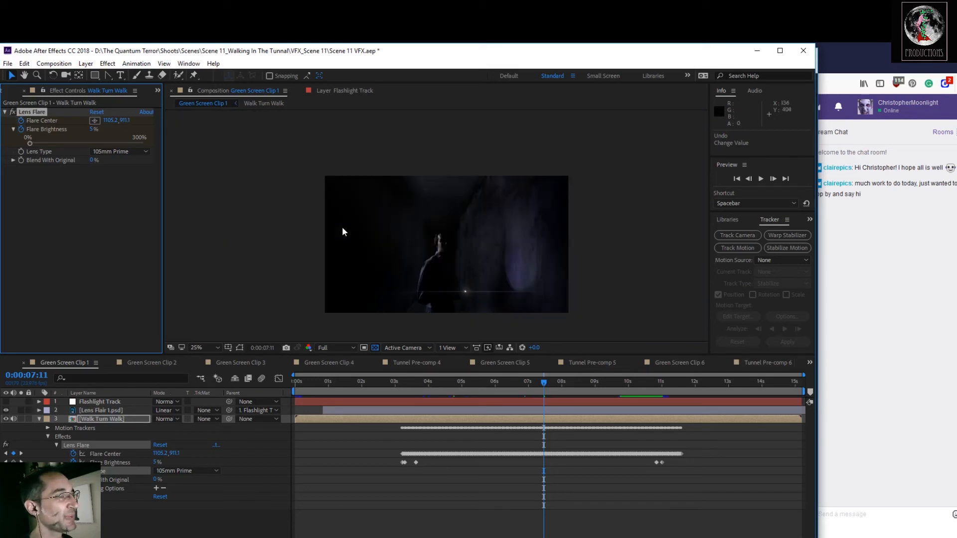
{"action": "left_click_drag", "start_coordinate": [413, 274], "coordinate": [422, 258]}
{"action": "scroll", "coordinate": [452, 273], "scroll_direction": "up", "scroll_amount": 3}
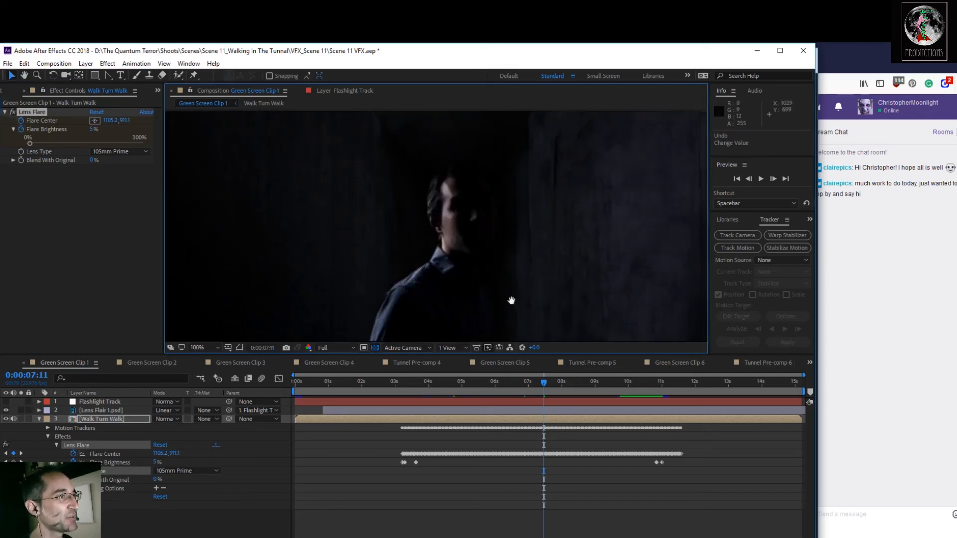
{"action": "left_click_drag", "start_coordinate": [511, 300], "coordinate": [454, 134]}
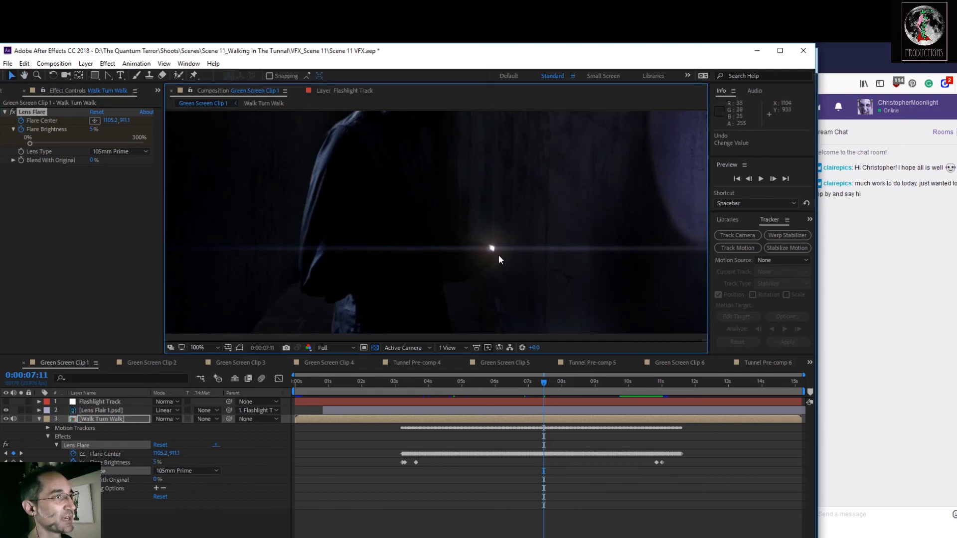
{"action": "scroll", "coordinate": [469, 251], "scroll_direction": "down", "scroll_amount": 1}
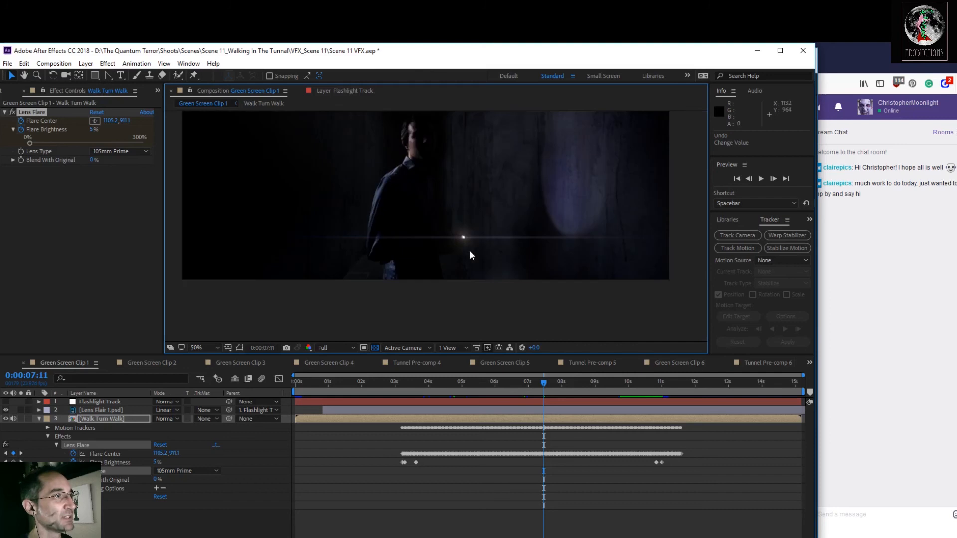
Reframe the whole shot at 50%, enlarge the Effect Controls and composition viewer areas, and move to 0:00:08:08.
{"action": "key", "text": "space"}
{"action": "left_click_drag", "start_coordinate": [480, 226], "coordinate": [480, 260]}
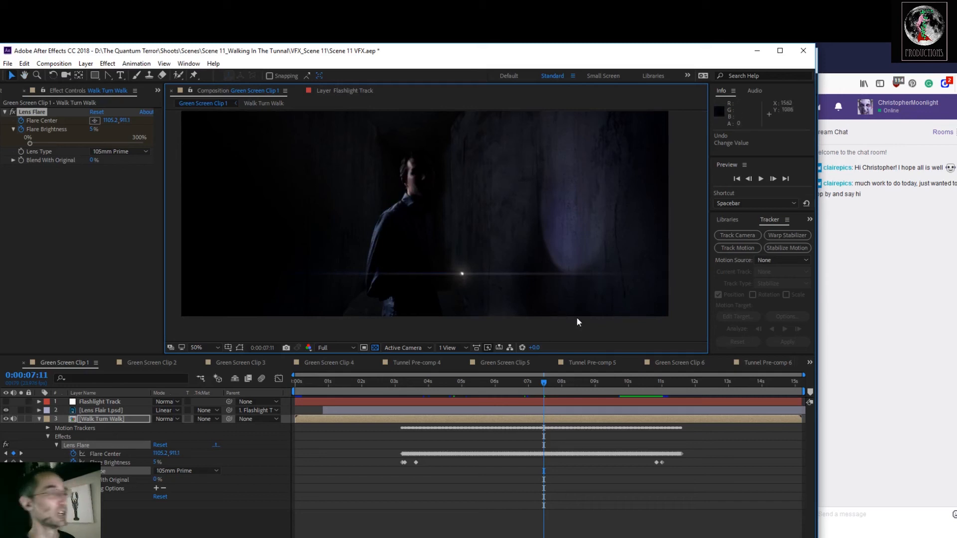
{"action": "left_click_drag", "start_coordinate": [483, 234], "coordinate": [489, 269]}
{"action": "scroll", "coordinate": [490, 269], "scroll_direction": "down", "scroll_amount": 2}
{"action": "scroll", "coordinate": [493, 274], "scroll_direction": "up", "scroll_amount": 2}
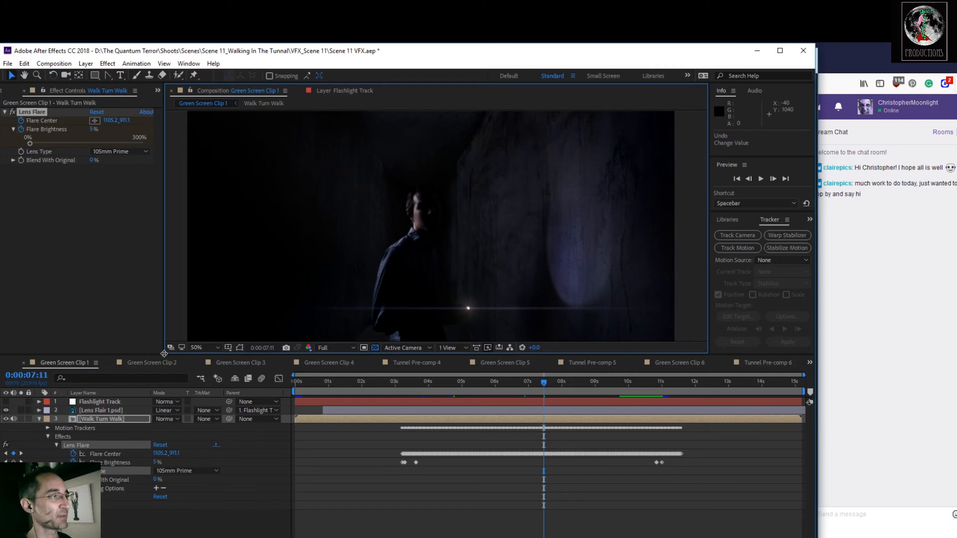
{"action": "left_click_drag", "start_coordinate": [164, 353], "coordinate": [215, 375]}
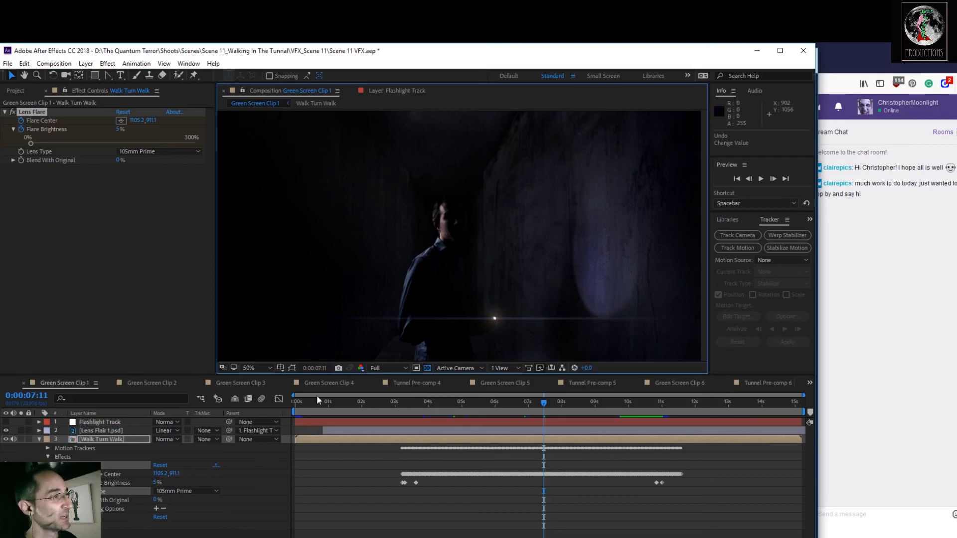
{"action": "left_click_drag", "start_coordinate": [543, 408], "coordinate": [571, 422]}
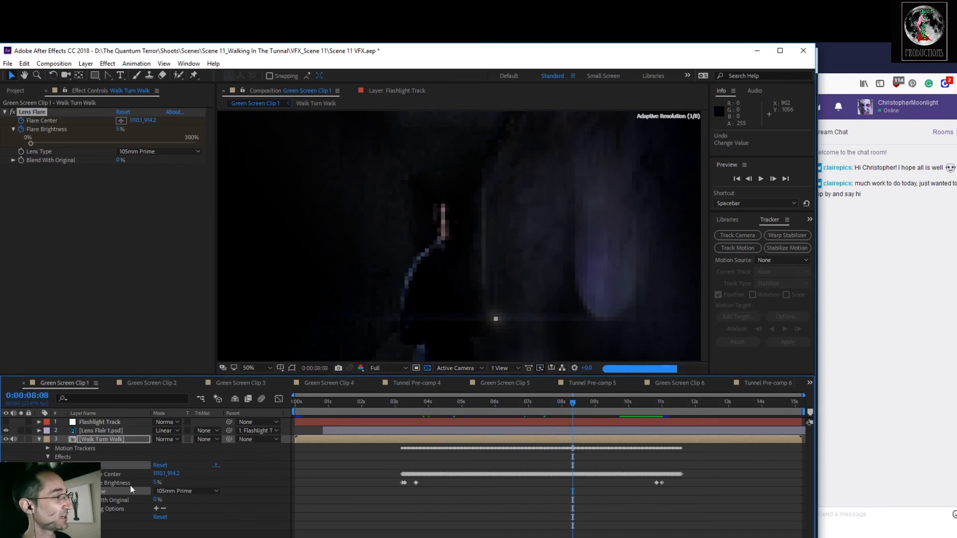
Browse the other shot compositions, open Tunnel Pre-comp 5, and scrub through it to 0:00:03:17.
{"action": "left_click", "coordinate": [427, 381]}
{"action": "left_click", "coordinate": [498, 381]}
{"action": "left_click", "coordinate": [581, 381]}
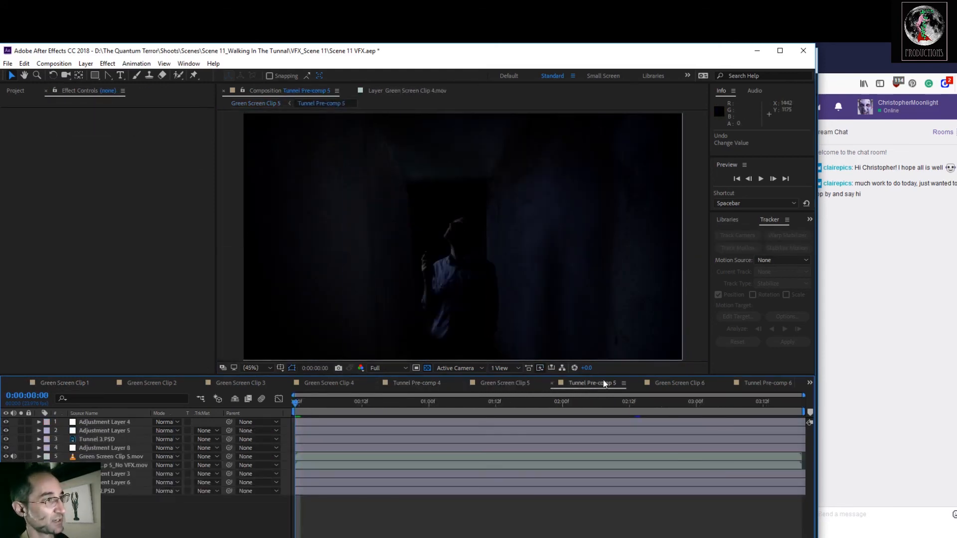
{"action": "left_click", "coordinate": [649, 380]}
{"action": "left_click", "coordinate": [608, 379]}
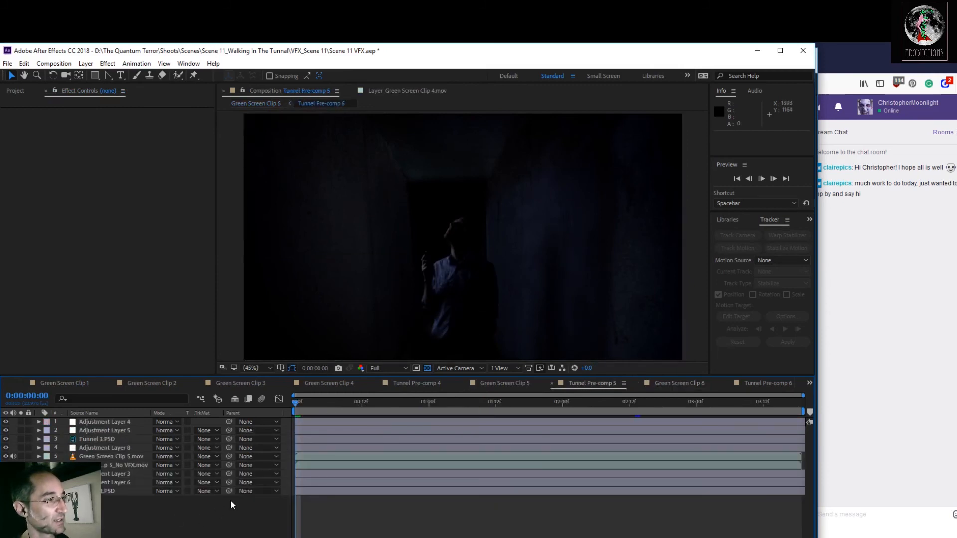
{"action": "key", "text": "space"}
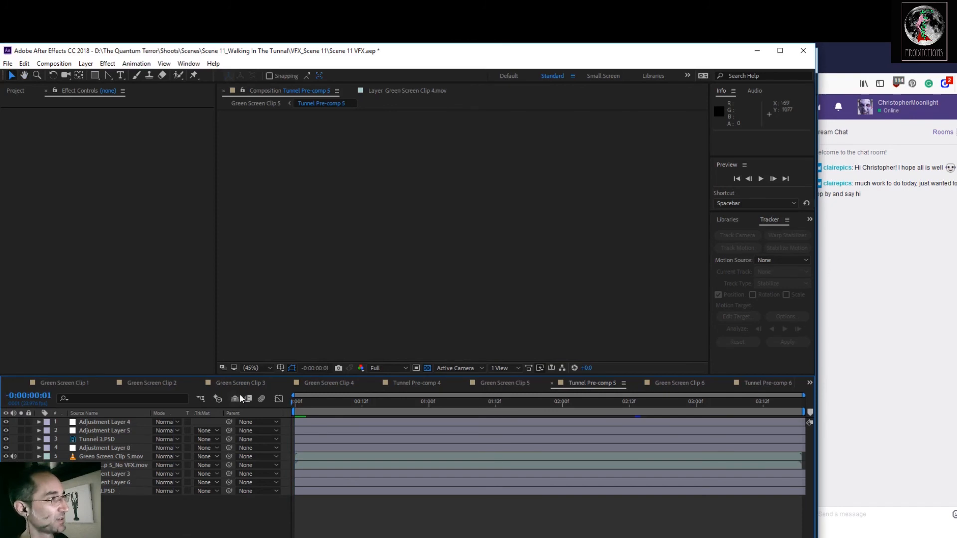
{"action": "left_click", "coordinate": [390, 410]}
{"action": "left_click_drag", "start_coordinate": [388, 408], "coordinate": [791, 402]}
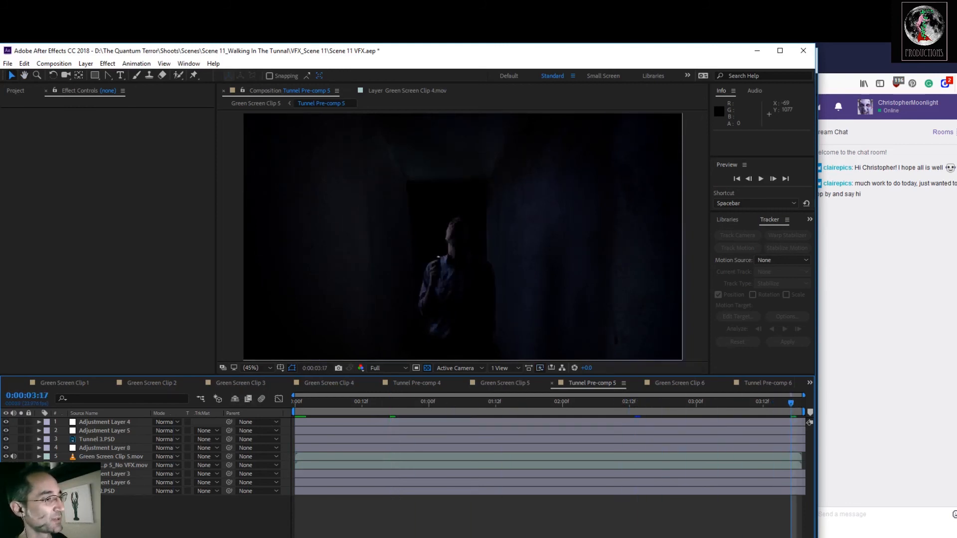
Switch to Premiere Pro, maximize its window, and play the Scene 11_Walking In The Tunnel sequence from the start.
{"action": "left_click", "coordinate": [361, 537]}
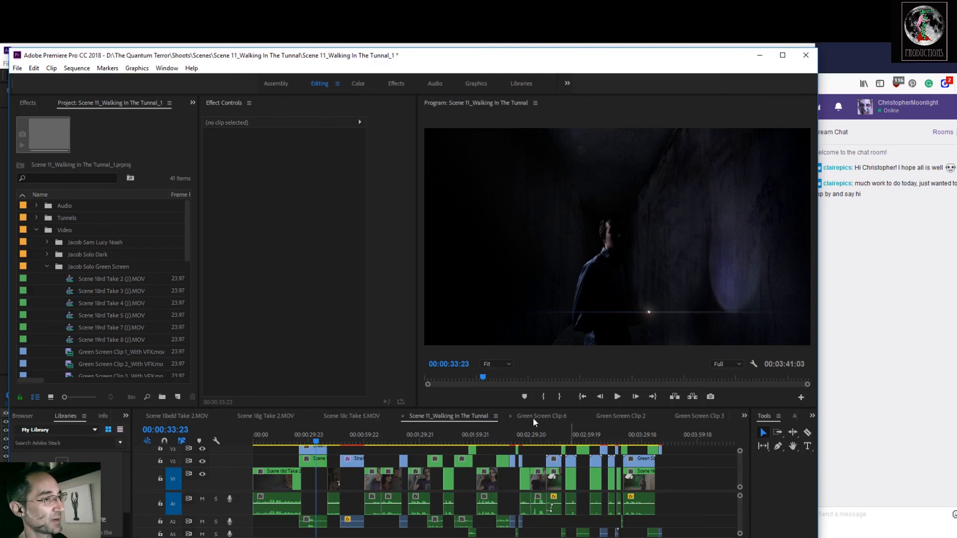
{"action": "left_click_drag", "start_coordinate": [315, 442], "coordinate": [203, 451]}
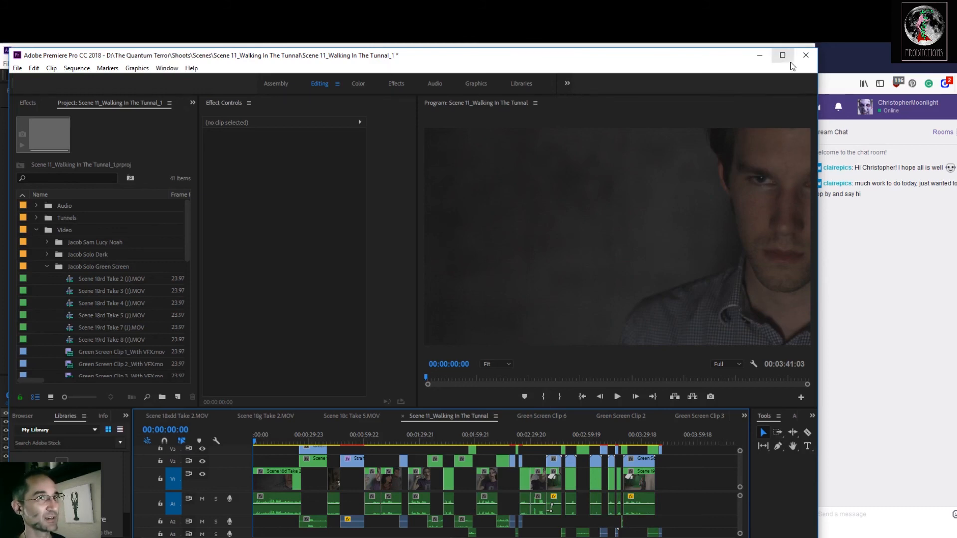
{"action": "left_click", "coordinate": [782, 55]}
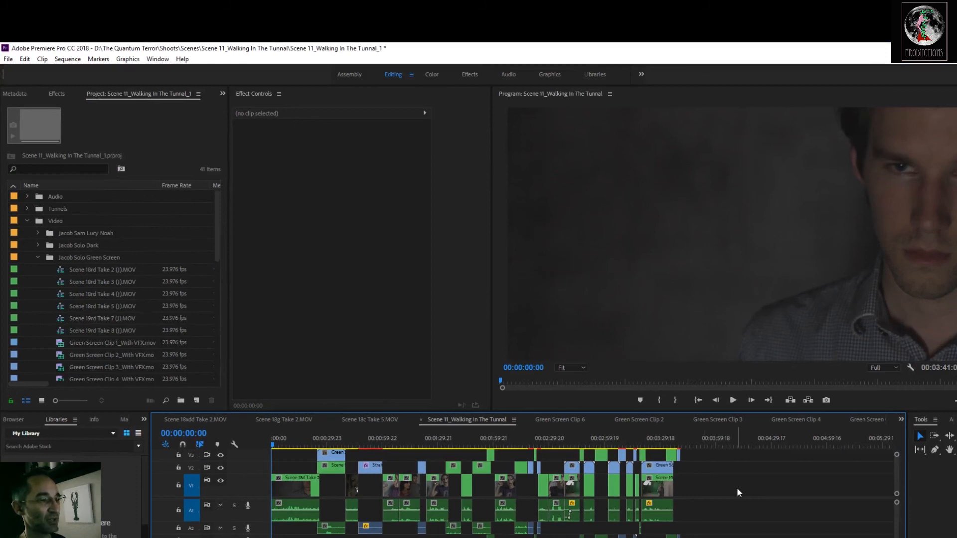
{"action": "key", "text": "space"}
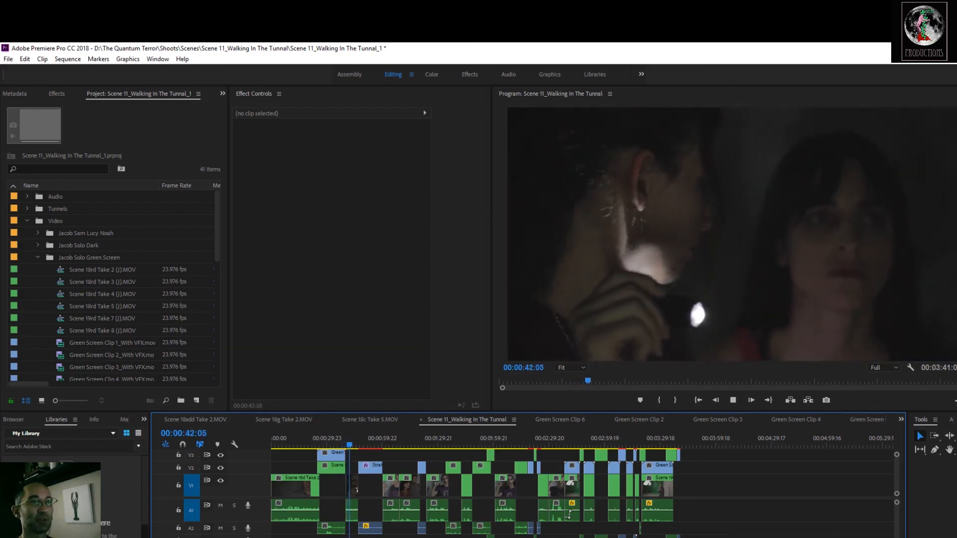
Move the playhead to 00:02:30:07 and play the sequence through to 00:03:34:16.
{"action": "left_click_drag", "start_coordinate": [354, 447], "coordinate": [552, 467]}
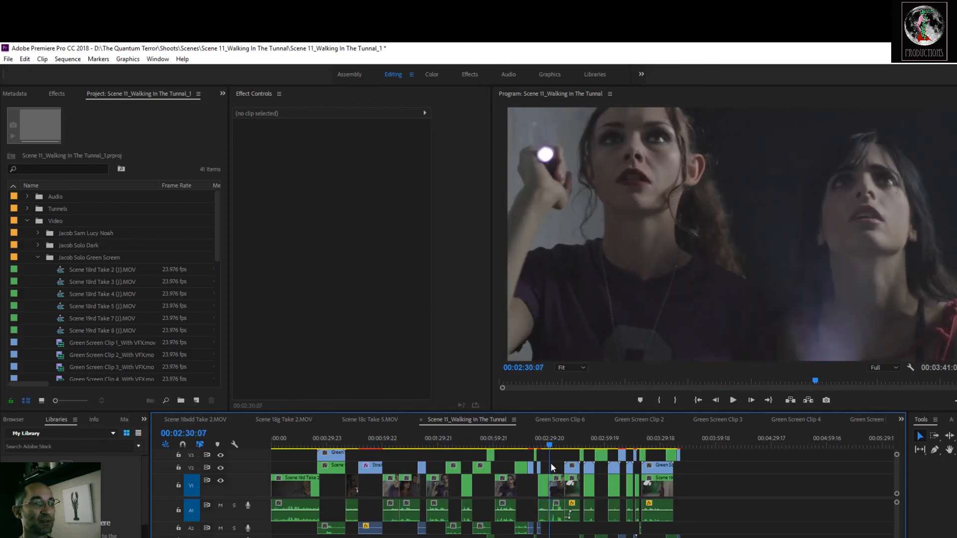
{"action": "key", "text": "space"}
{"action": "mouse_move", "coordinate": [436, 537]}
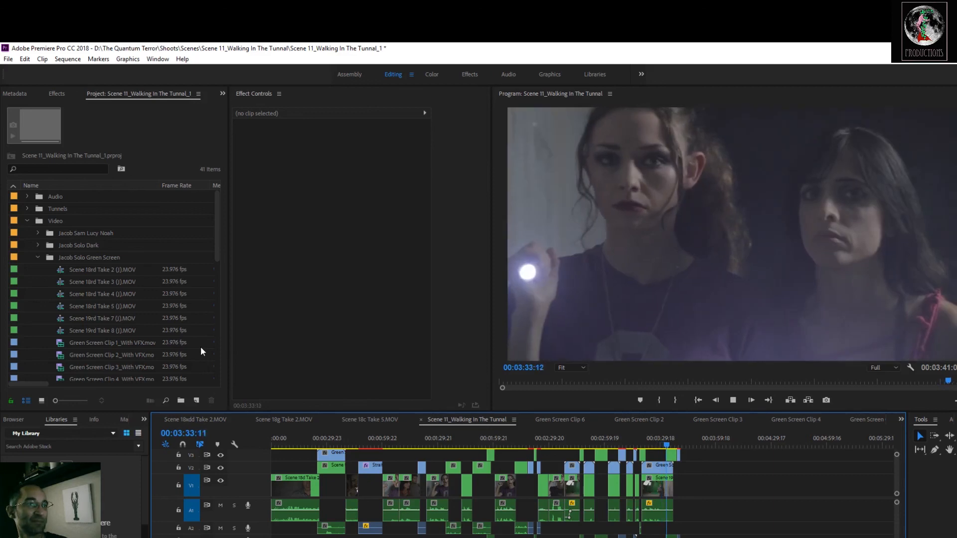
{"action": "key", "text": "space"}
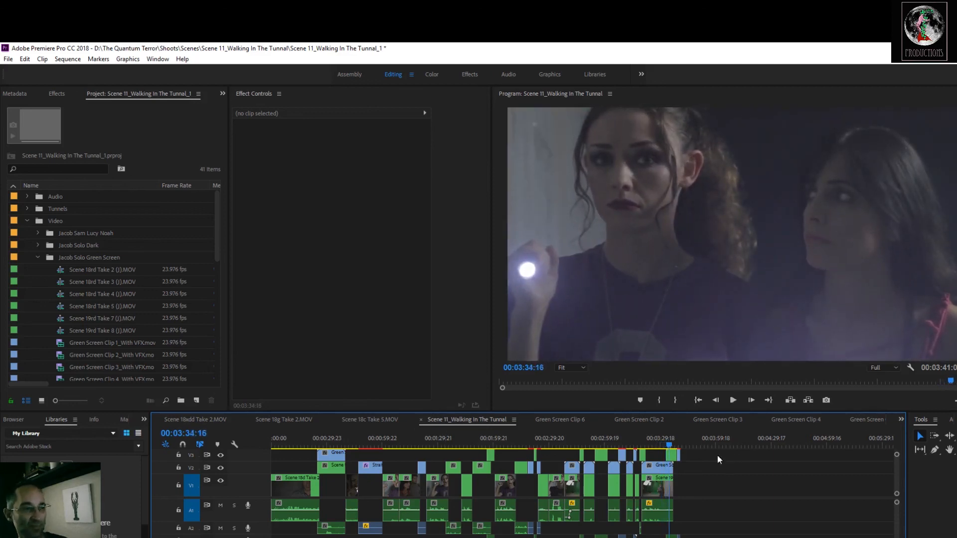
Hide video track V2 and play the raw green screen footage from 00:02:36:21 to 00:03:03:13.
{"action": "left_click_drag", "start_coordinate": [663, 444], "coordinate": [562, 457]}
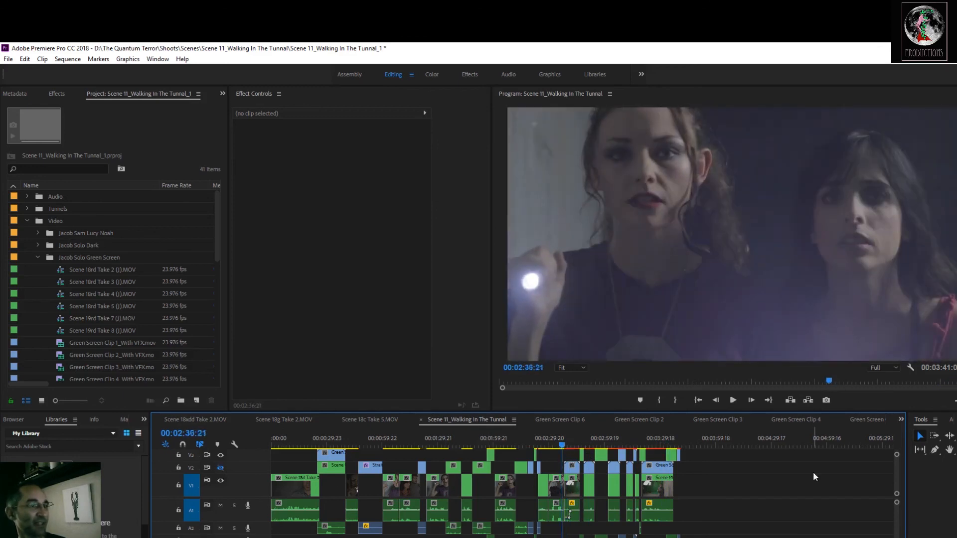
{"action": "key", "text": "space"}
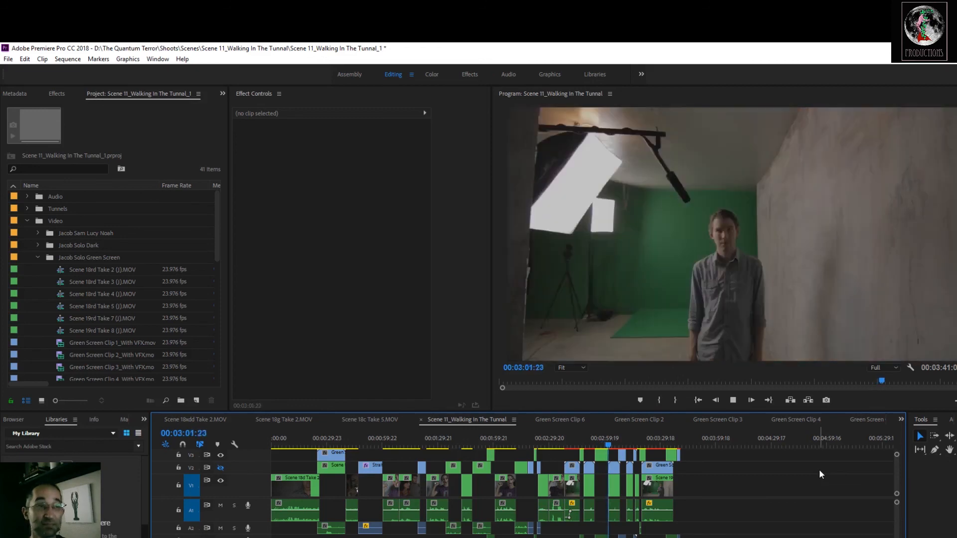
{"action": "key", "text": "space"}
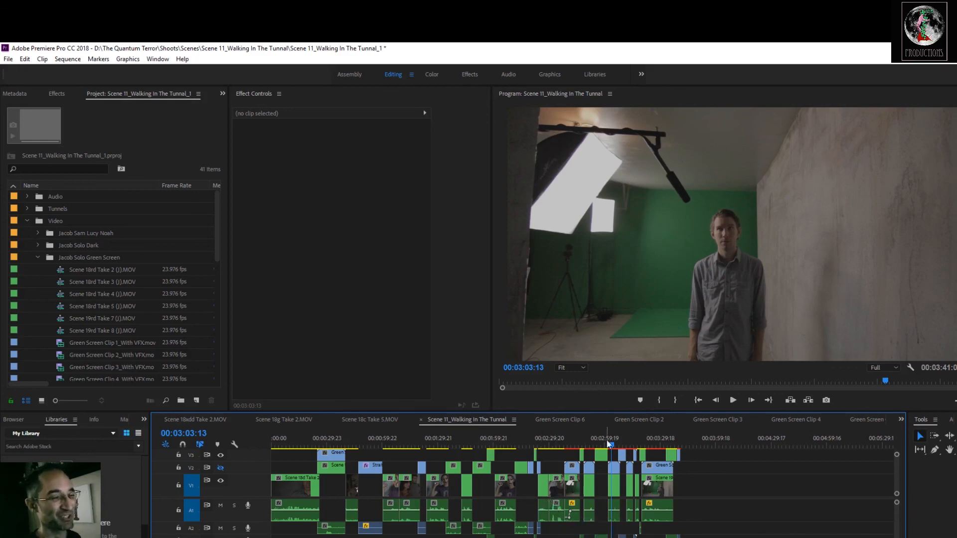
Move to 00:03:30:13, show video track V2 again, and play the finished tunnel shot.
{"action": "left_click_drag", "start_coordinate": [611, 441], "coordinate": [663, 477]}
{"action": "left_click", "coordinate": [219, 468]}
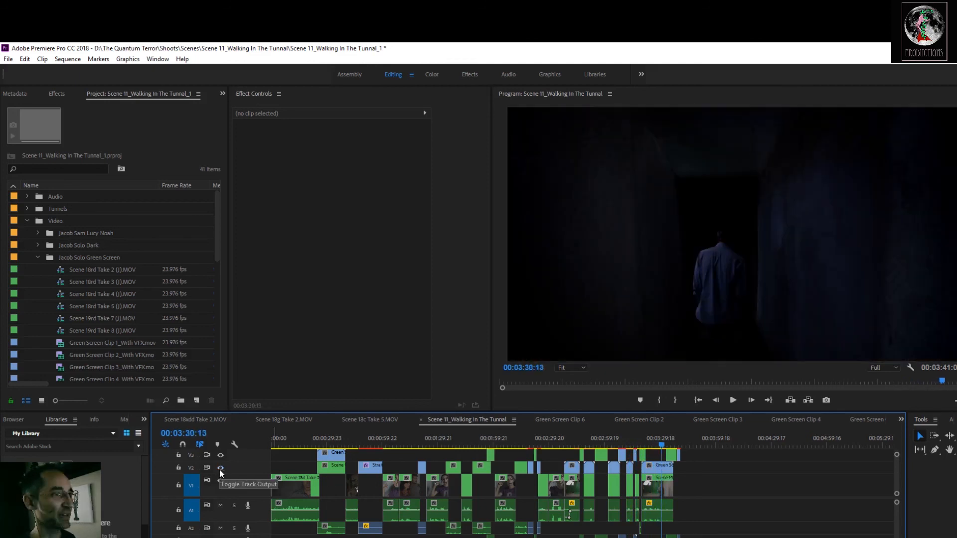
{"action": "key", "text": "space"}
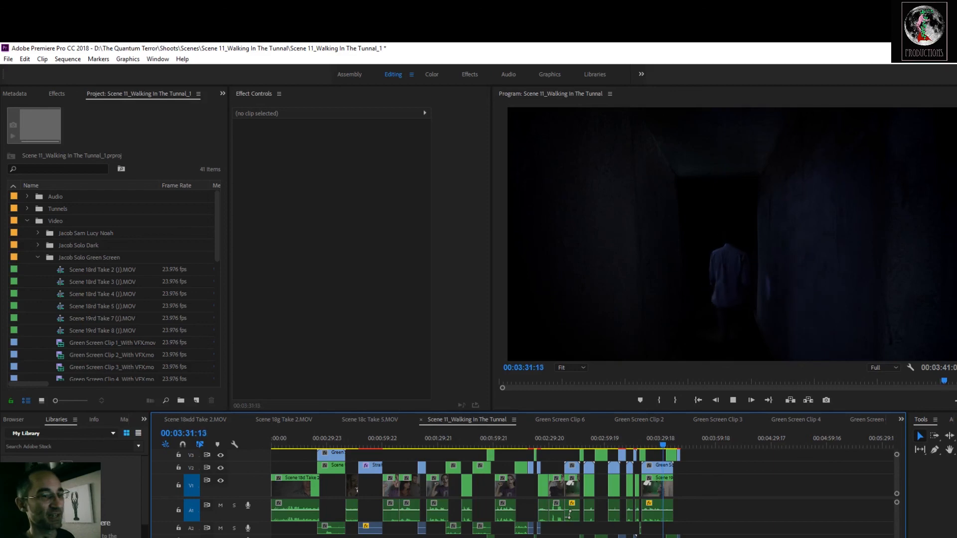